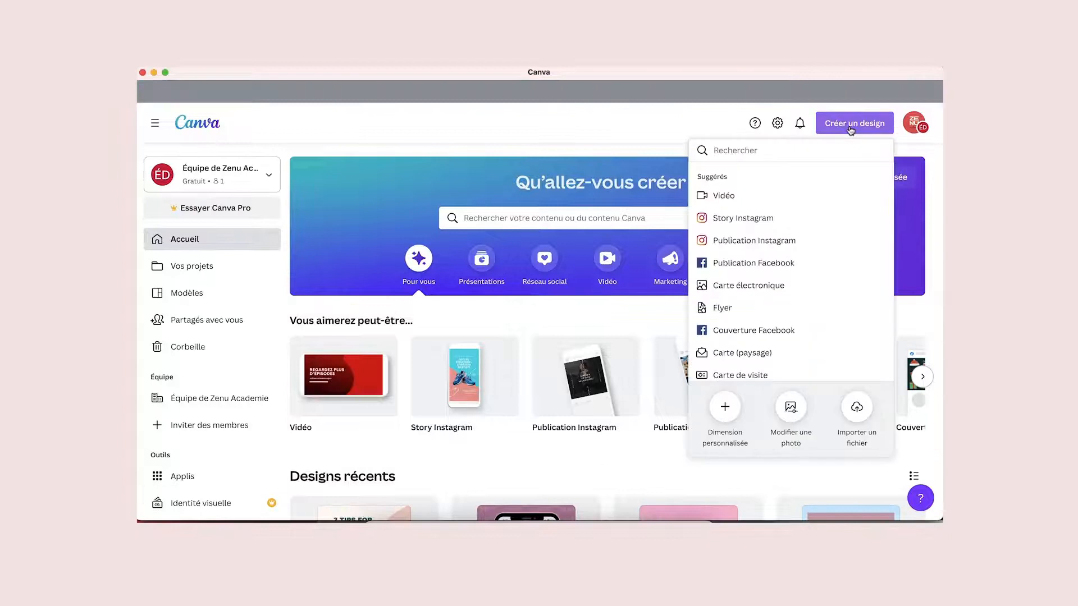
Step: Create a Publication Instagram design and apply the pink "travailler à domicile" template to its page
{"action": "scroll", "coordinate": [831, 252], "scroll_direction": "down", "scroll_amount": 3}
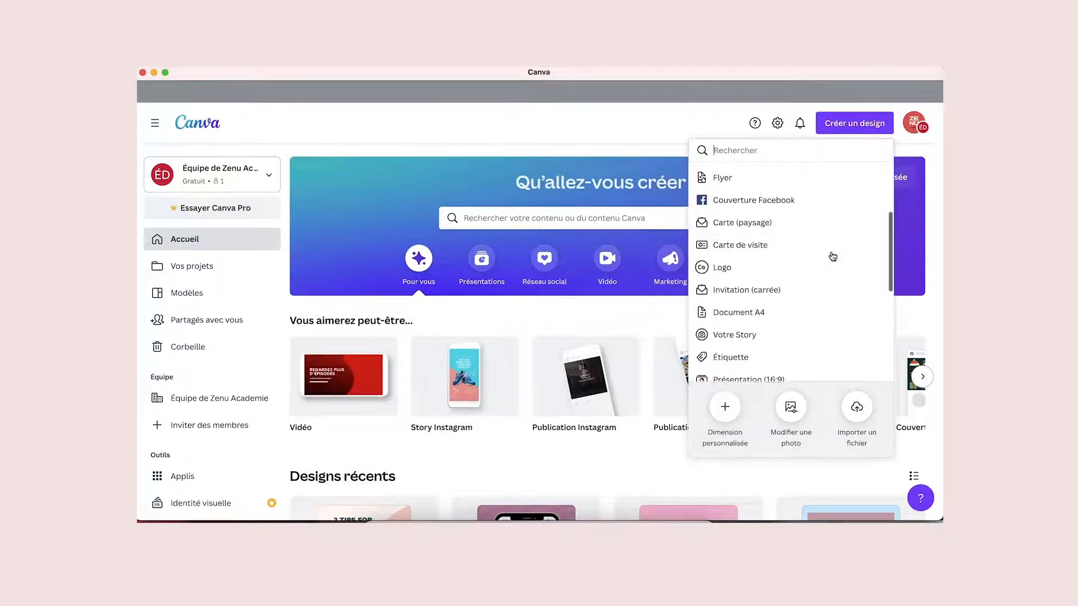
{"action": "scroll", "coordinate": [833, 256], "scroll_direction": "down", "scroll_amount": 5}
{"action": "scroll", "coordinate": [833, 258], "scroll_direction": "up", "scroll_amount": 10}
{"action": "left_click", "coordinate": [786, 240]}
{"action": "scroll", "coordinate": [271, 310], "scroll_direction": "down", "scroll_amount": 10}
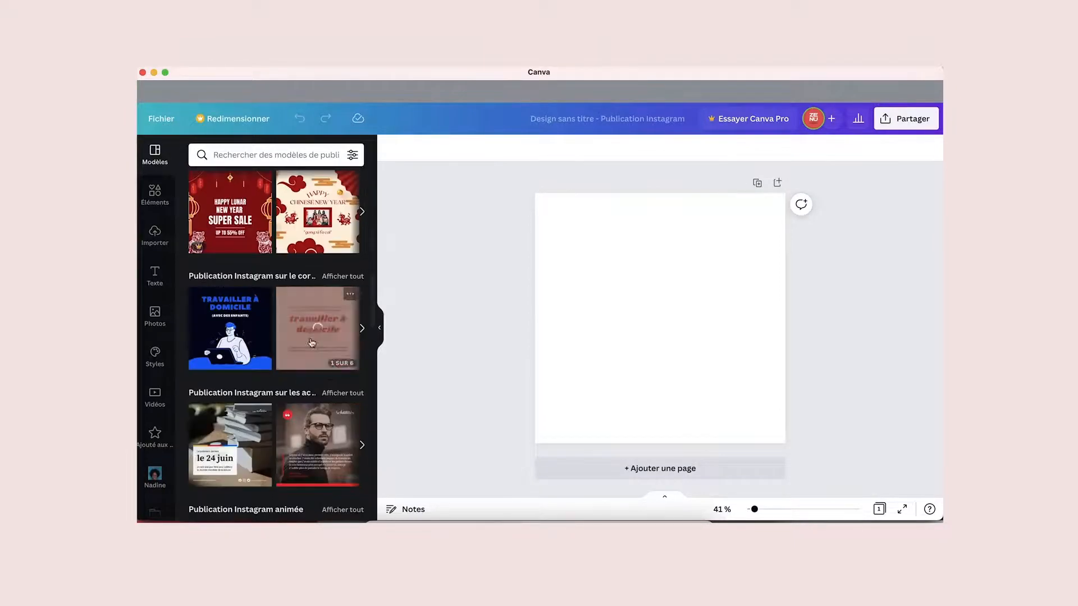
{"action": "left_click", "coordinate": [272, 310]}
{"action": "left_click", "coordinate": [244, 309]}
Step: Add a line-drawn flower from the elements library and place it over the page's upper-right corner
{"action": "left_click", "coordinate": [200, 189]}
{"action": "left_click", "coordinate": [155, 194]}
{"action": "left_click", "coordinate": [211, 247]}
{"action": "left_click_drag", "start_coordinate": [712, 268], "coordinate": [764, 216]}
Step: Recolour the flower with the document's orange-red and reduce its opacity
{"action": "left_click", "coordinate": [391, 148]}
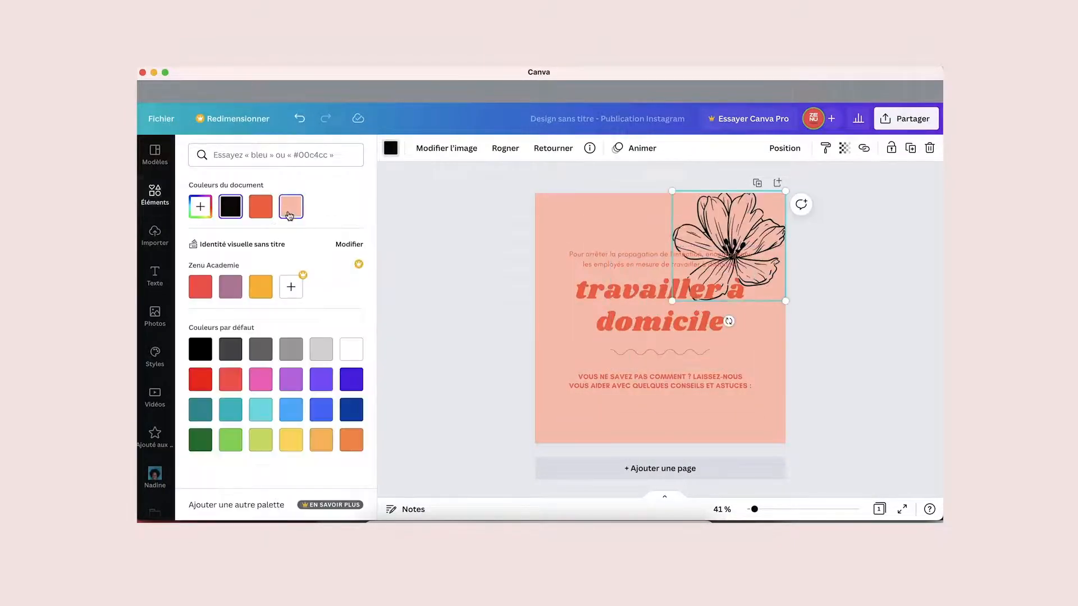
{"action": "left_click", "coordinate": [262, 211]}
{"action": "left_click", "coordinate": [845, 148]}
{"action": "left_click_drag", "start_coordinate": [840, 193], "coordinate": [778, 193]}
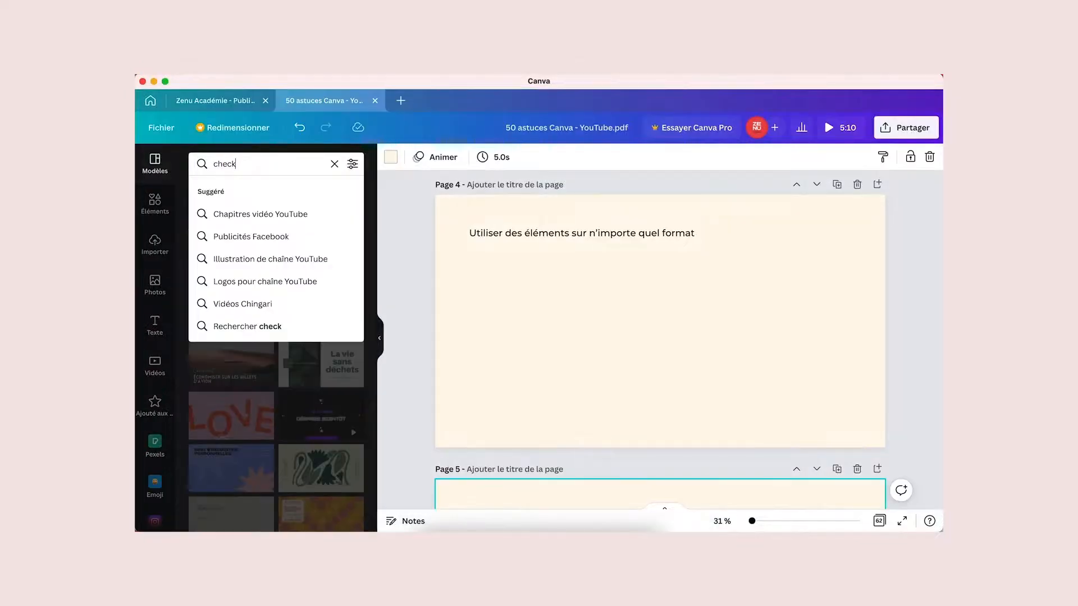
Step: Search the presentation templates for "checklist" and browse the results
{"action": "type", "text": "lis"}
{"action": "key", "text": "Return"}
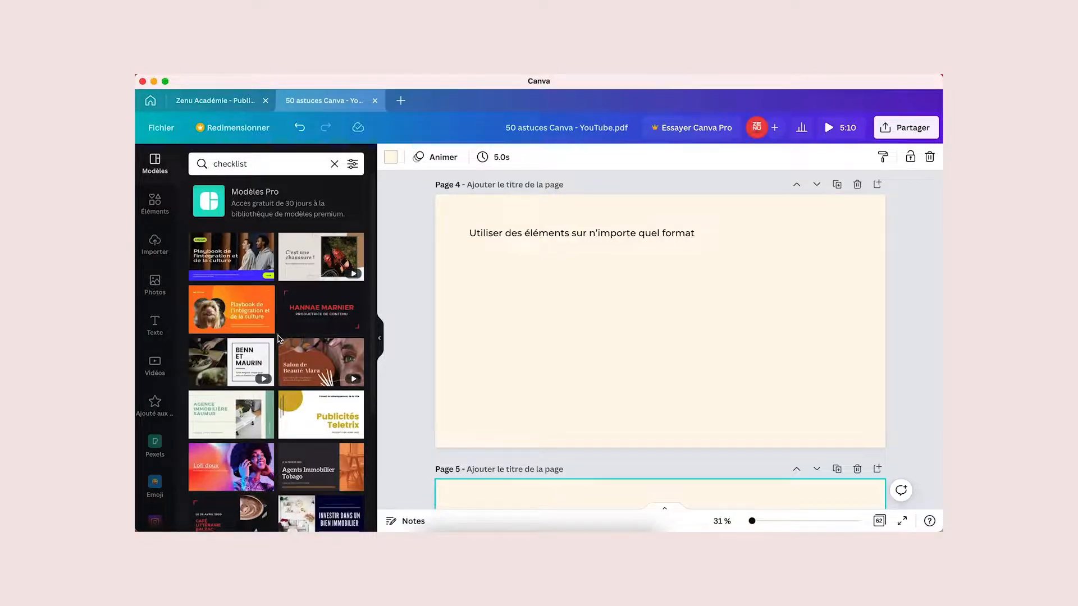
{"action": "scroll", "coordinate": [278, 337], "scroll_direction": "down", "scroll_amount": 3}
{"action": "scroll", "coordinate": [278, 337], "scroll_direction": "down", "scroll_amount": 5}
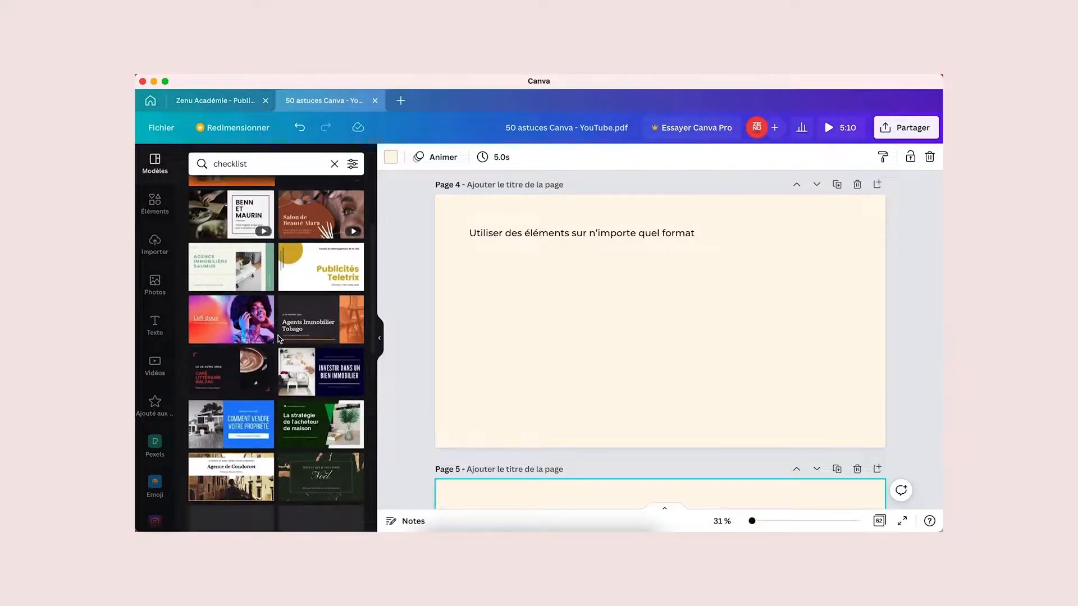
{"action": "scroll", "coordinate": [279, 338], "scroll_direction": "down", "scroll_amount": 5}
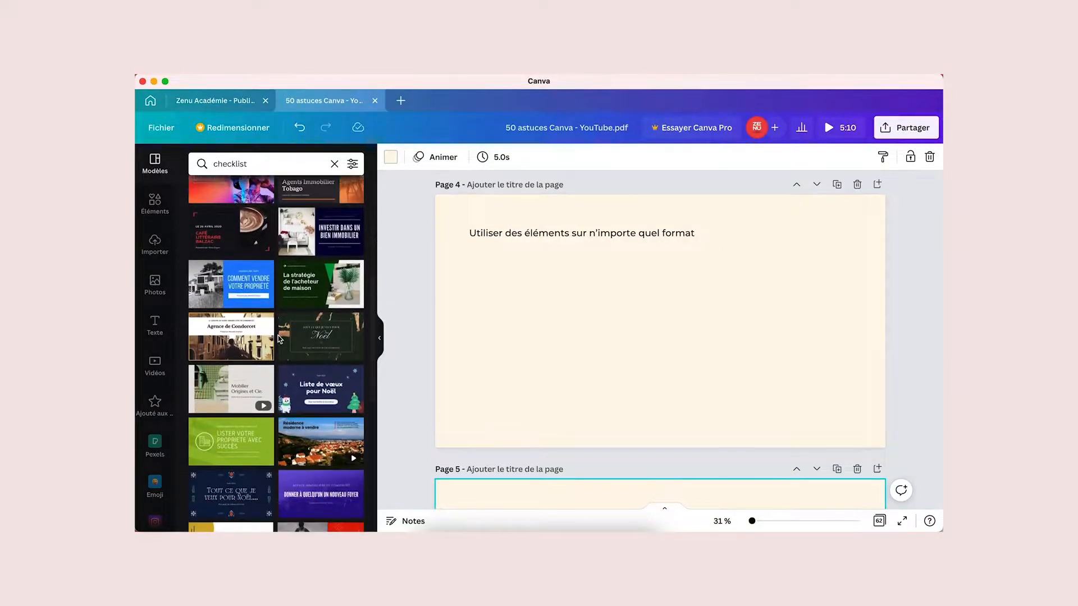
{"action": "scroll", "coordinate": [279, 338], "scroll_direction": "down", "scroll_amount": 10}
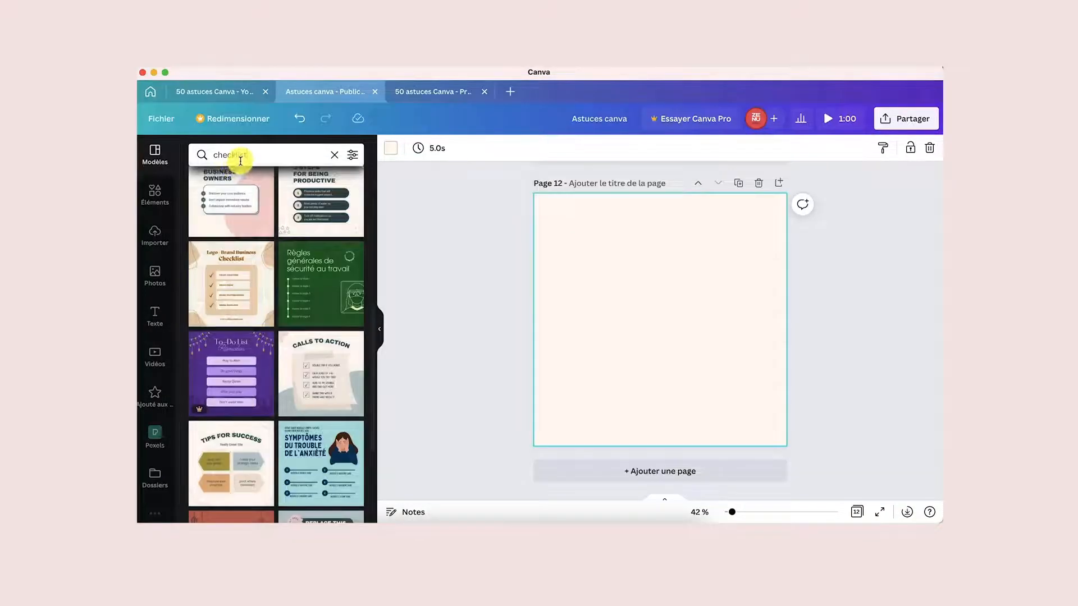
Step: Find the "REPLACE THIS" two-column template among the checklist results and apply it to page 12 of the Astuces canva design
{"action": "left_click", "coordinate": [252, 159]}
{"action": "left_click_drag", "start_coordinate": [252, 159], "coordinate": [178, 159]}
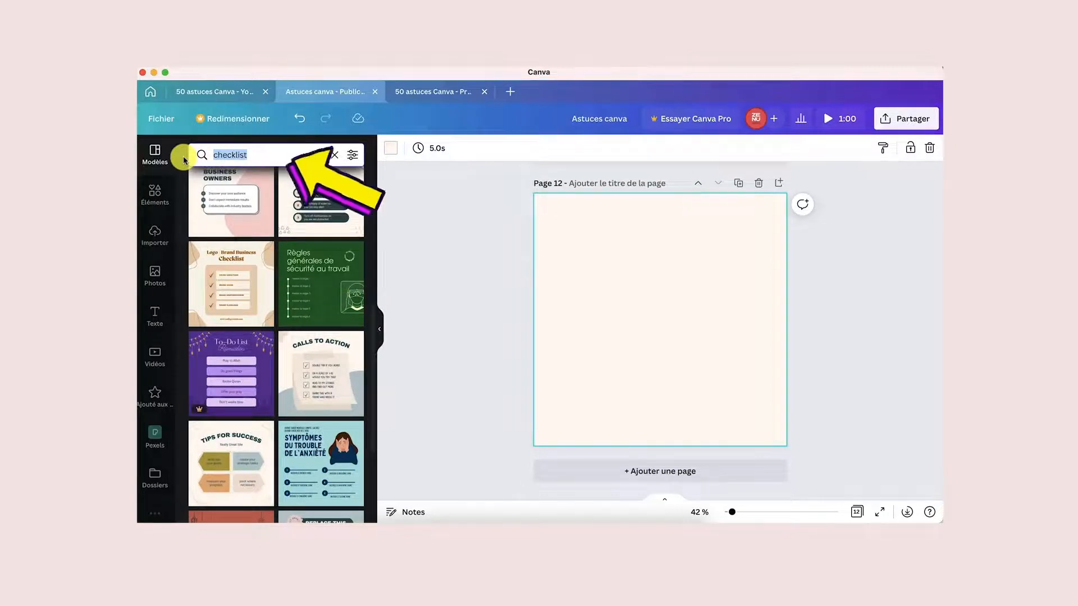
{"action": "scroll", "coordinate": [344, 415], "scroll_direction": "down", "scroll_amount": 1}
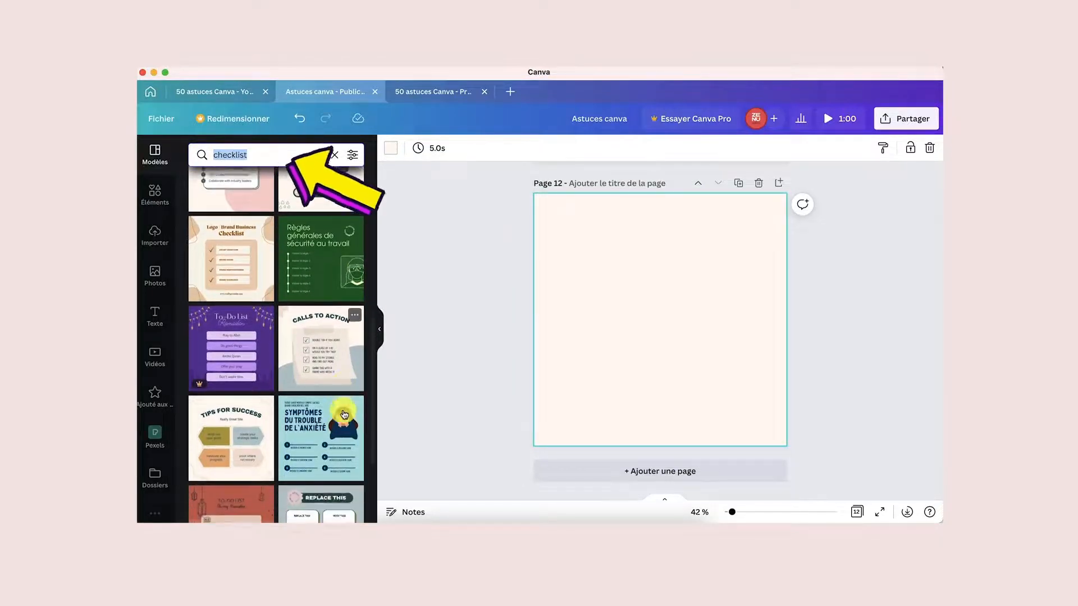
{"action": "scroll", "coordinate": [344, 416], "scroll_direction": "down", "scroll_amount": 4}
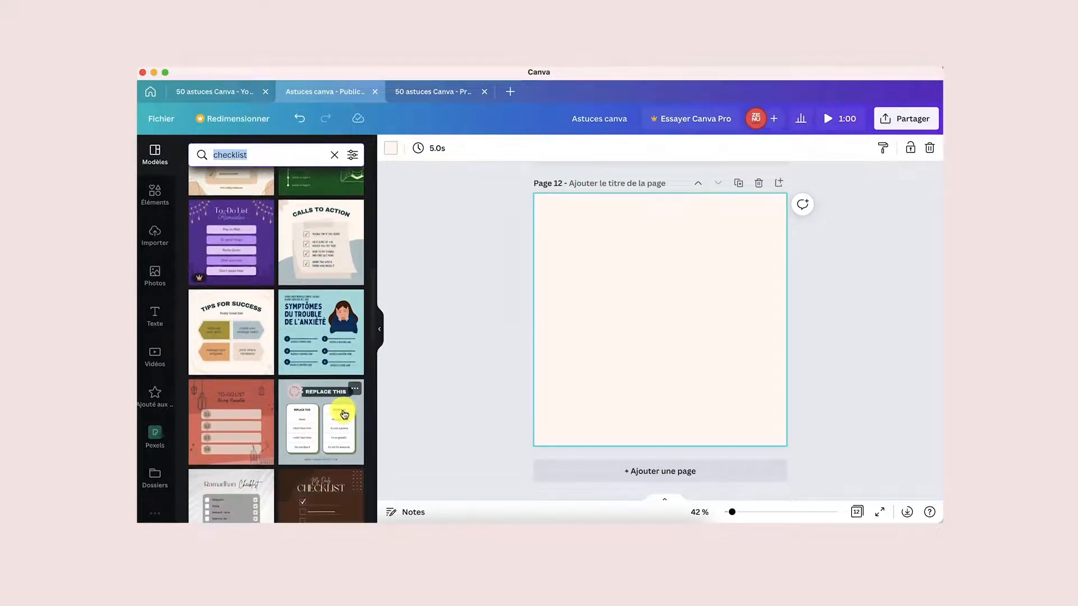
{"action": "left_click", "coordinate": [324, 395]}
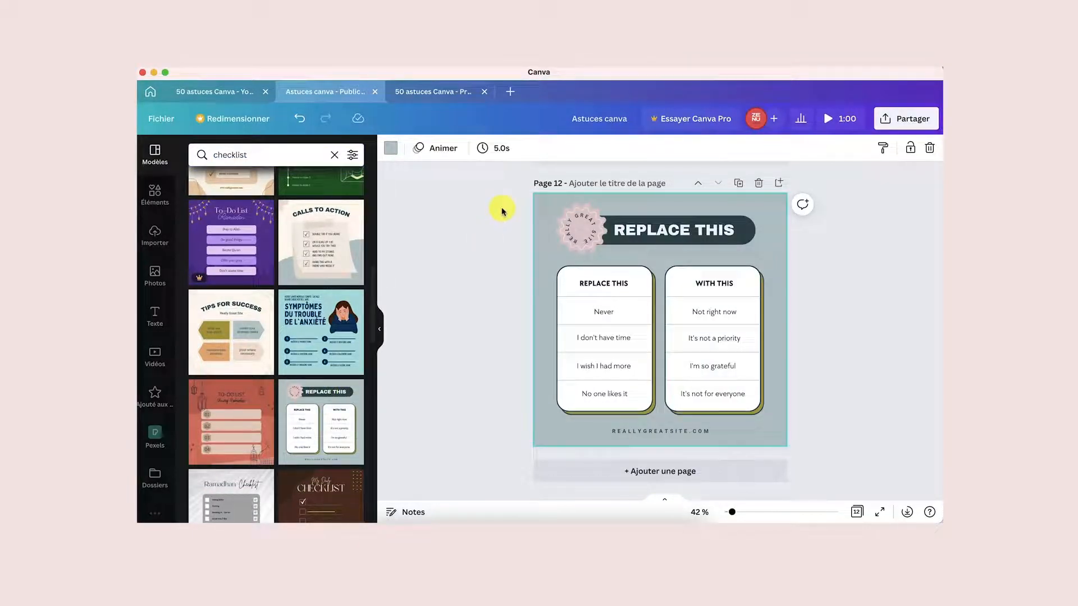
Step: Copy all elements of the REPLACE THIS layout, paste them onto page 4 of the 50 astuces Canva - YouTube design and reposition them
{"action": "left_click_drag", "start_coordinate": [502, 199], "coordinate": [797, 448]}
{"action": "key", "text": "super+c"}
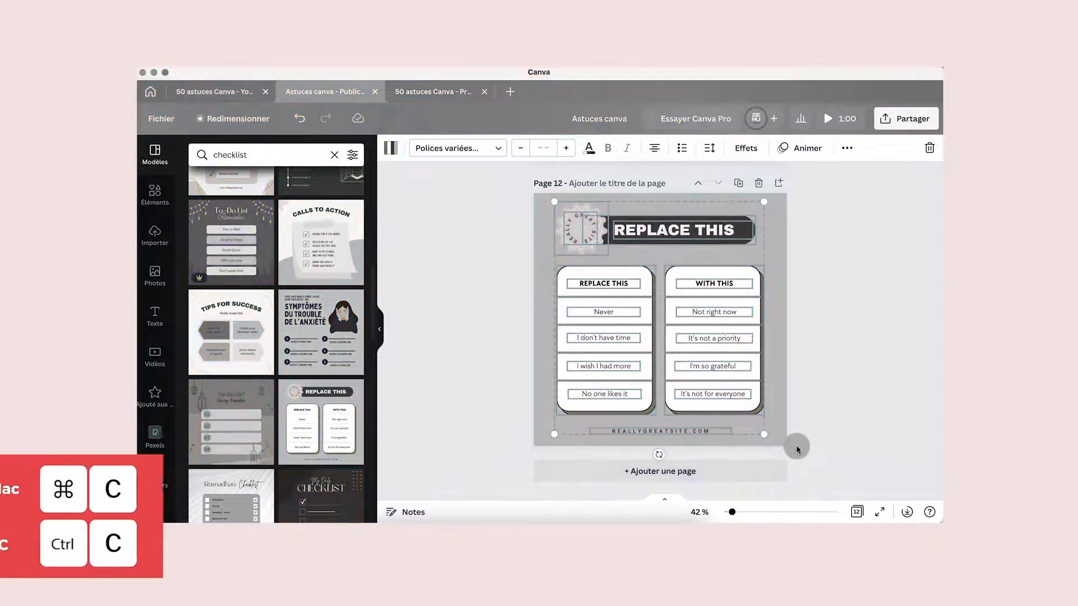
{"action": "left_click", "coordinate": [241, 91]}
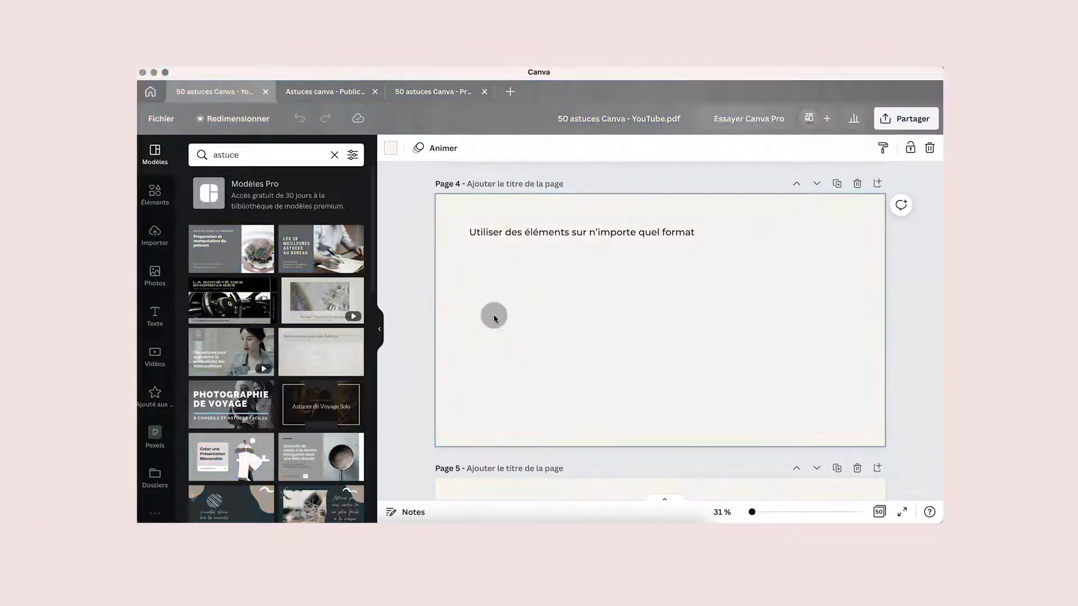
{"action": "key", "text": "super+v"}
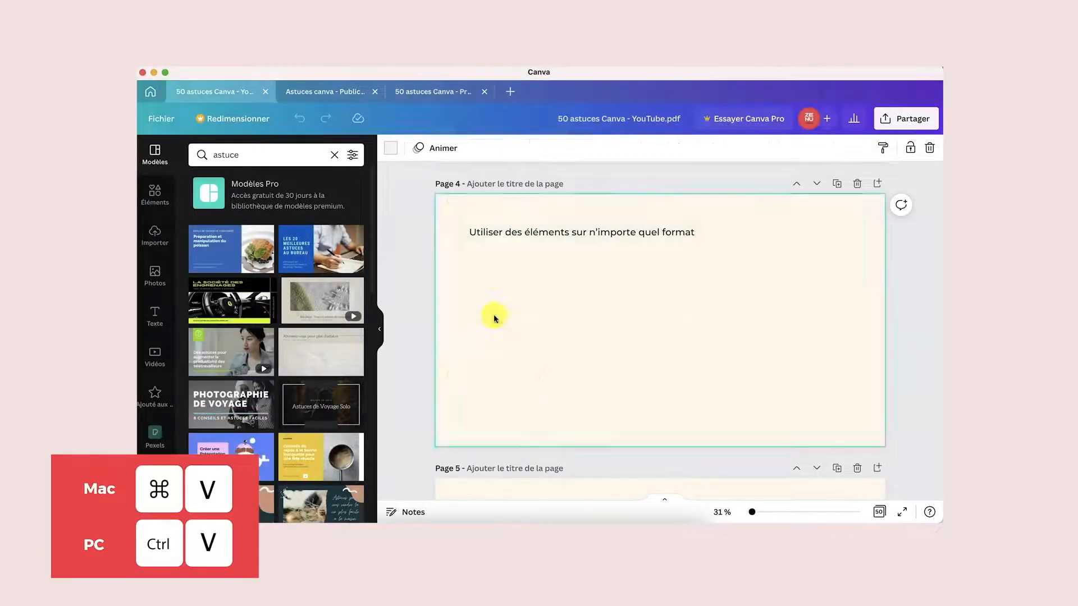
{"action": "left_click_drag", "start_coordinate": [634, 303], "coordinate": [689, 331]}
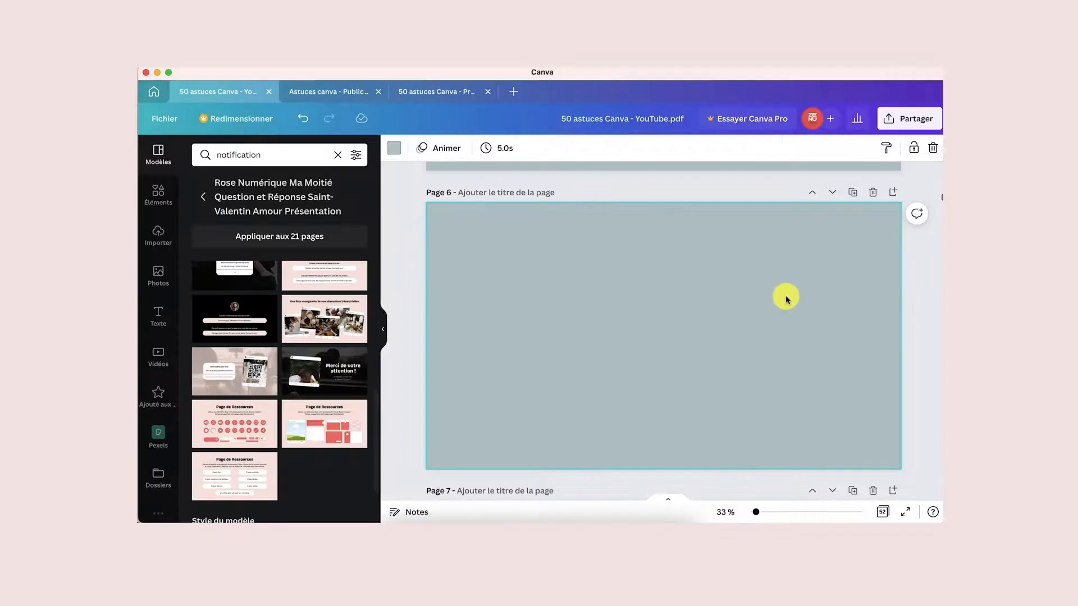
Step: Apply the "Page de Ressources" layout with the Instagram post frame to page 6 and copy that frame
{"action": "left_click", "coordinate": [334, 417]}
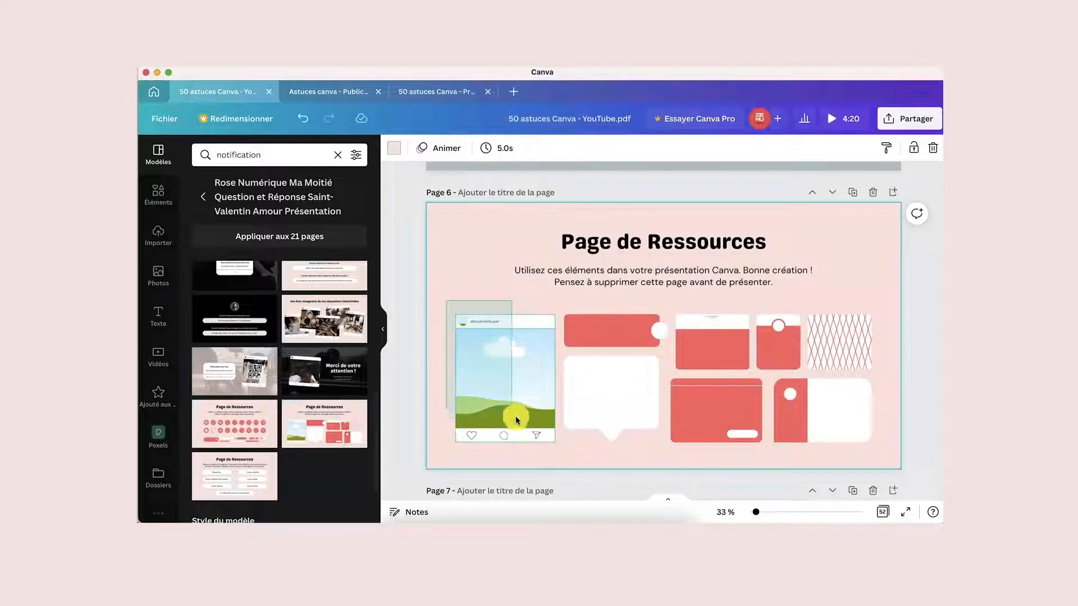
{"action": "left_click", "coordinate": [547, 452]}
{"action": "key", "text": "super+c"}
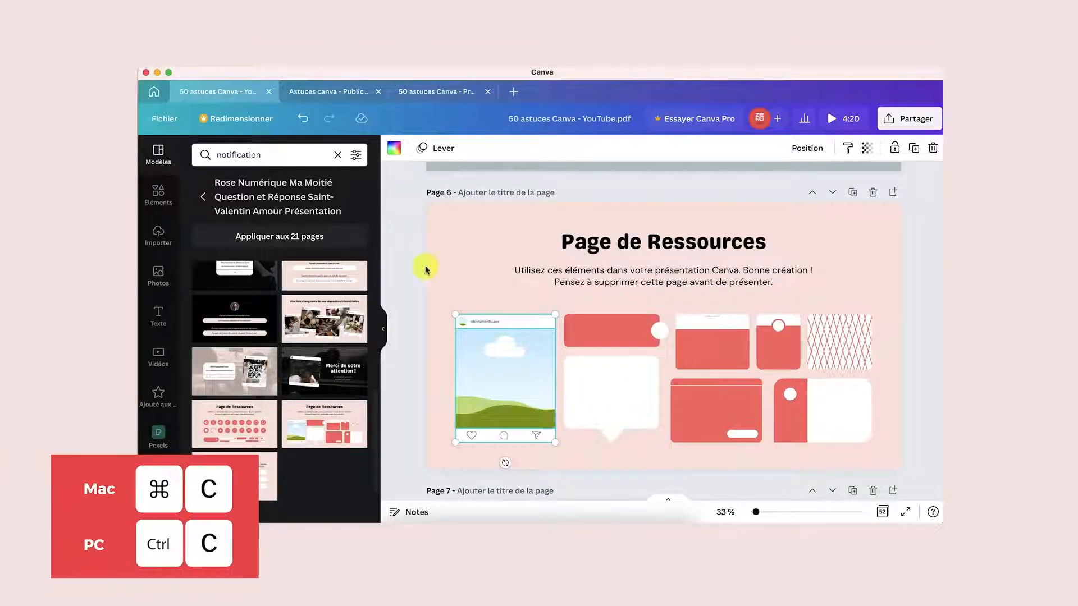
Step: Add a page after page 12 in the Astuces canva design and paste the copied Instagram post frame onto it
{"action": "left_click", "coordinate": [333, 92]}
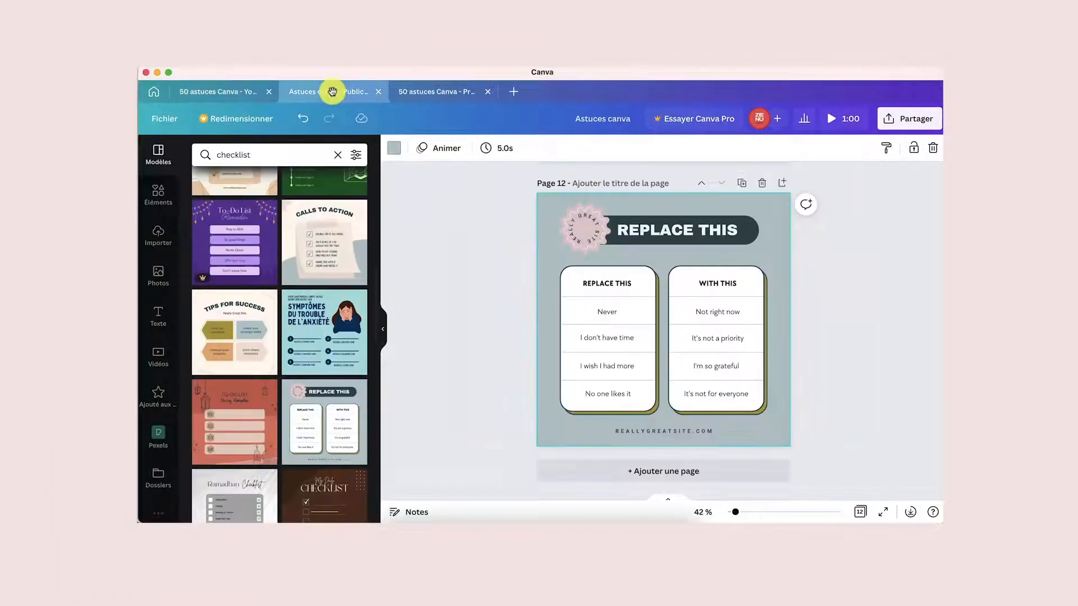
{"action": "left_click", "coordinate": [783, 185]}
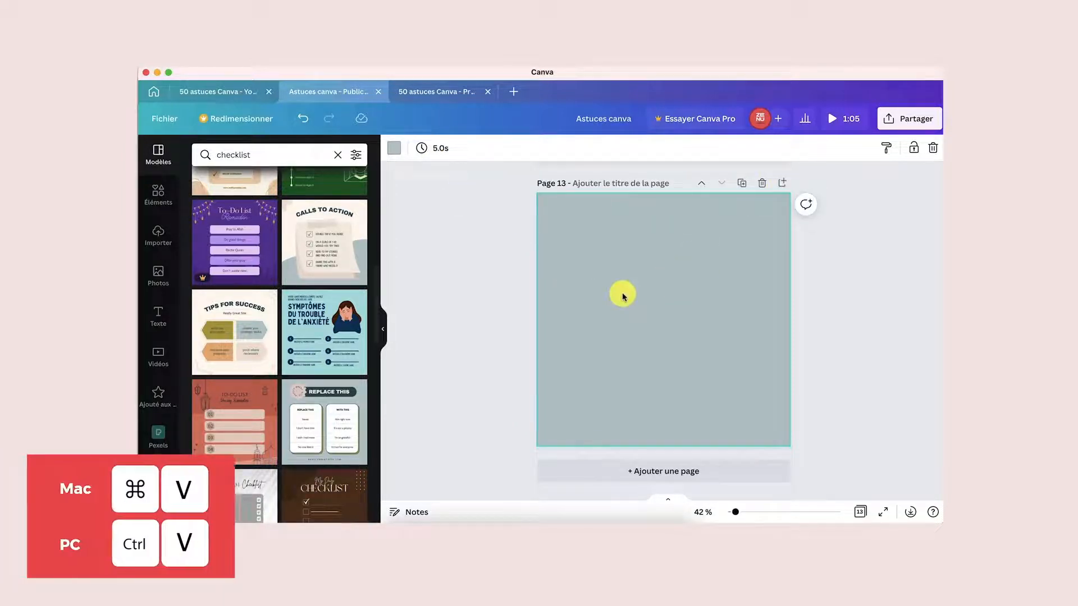
{"action": "key", "text": "super+v"}
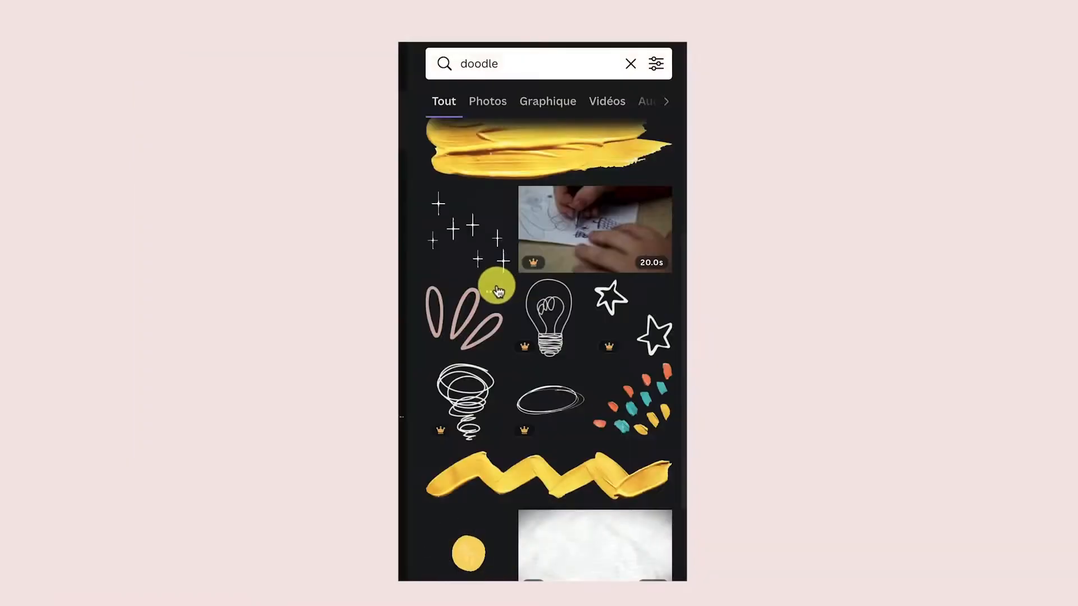
Step: Add the pink petal-shaped doodle and the Rose Numérique Saint-Valentin presentation template to the favourites
{"action": "left_click", "coordinate": [496, 284]}
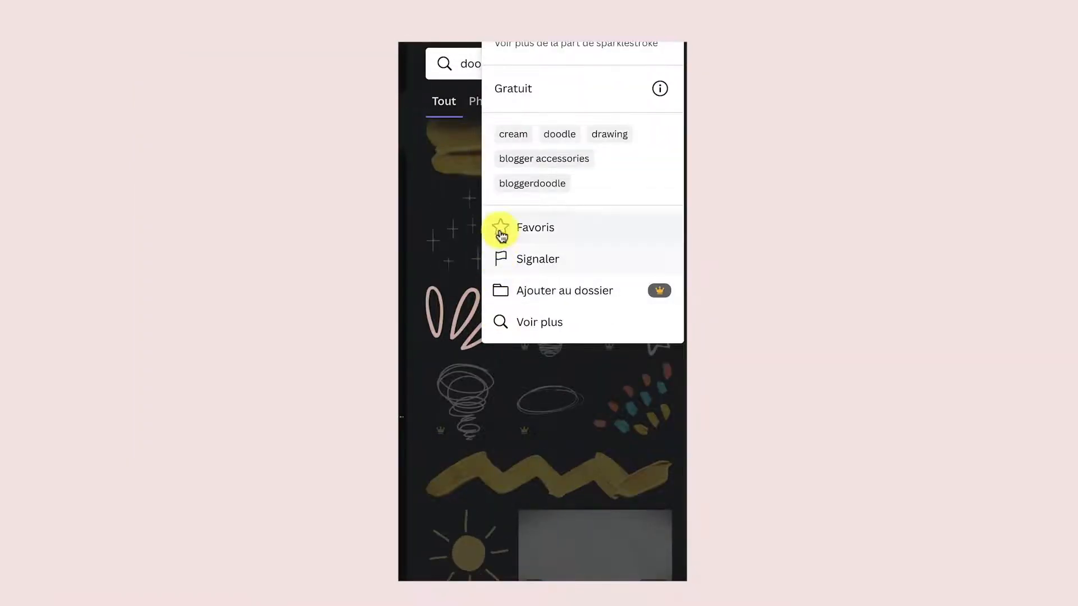
{"action": "left_click", "coordinate": [501, 228]}
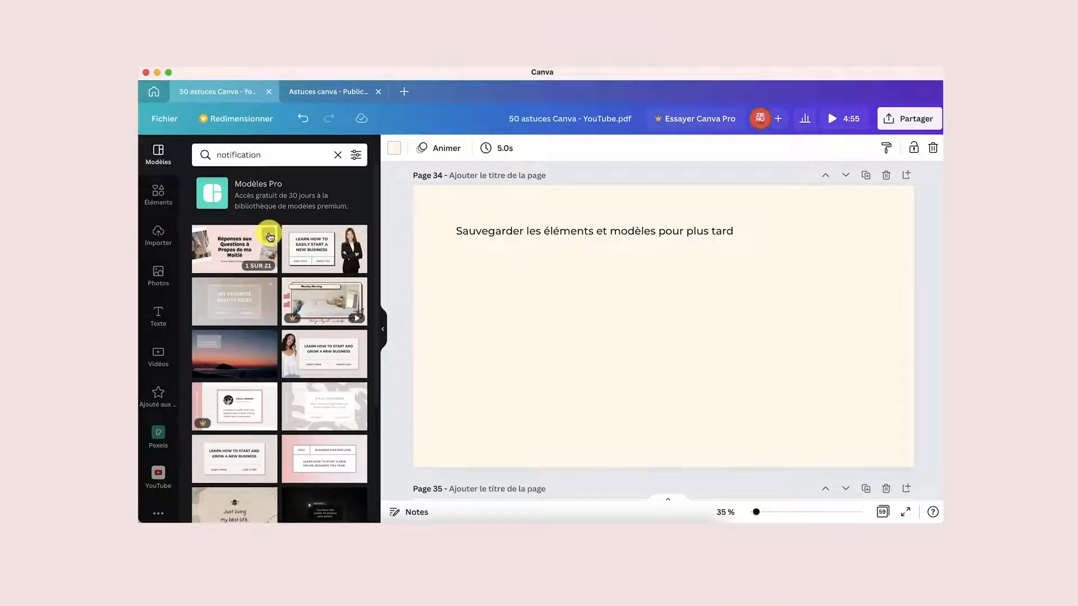
{"action": "left_click", "coordinate": [269, 234]}
{"action": "left_click", "coordinate": [278, 420]}
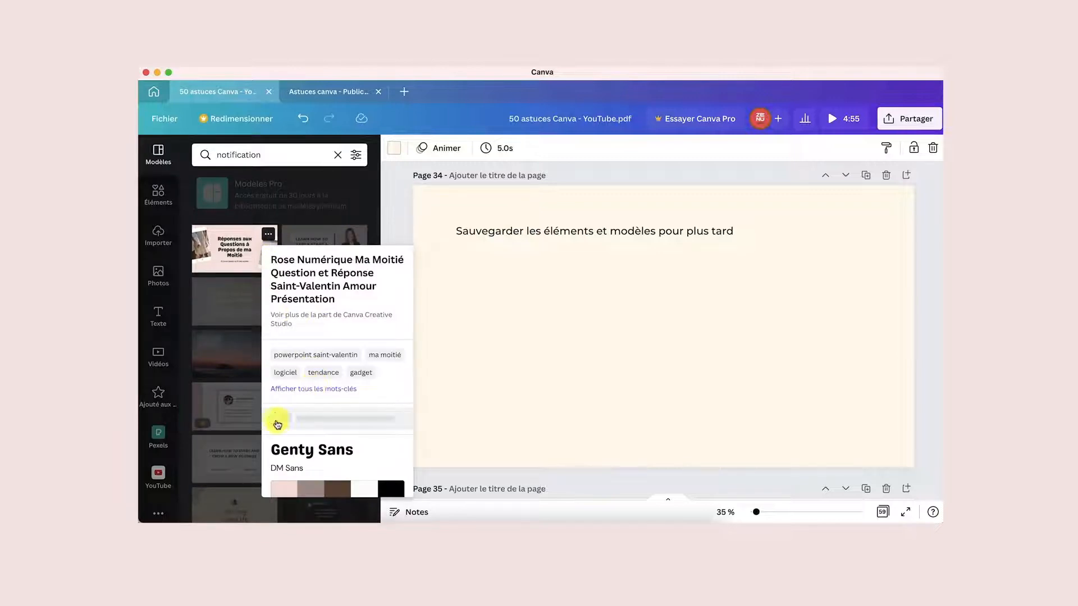
{"action": "left_click", "coordinate": [345, 218]}
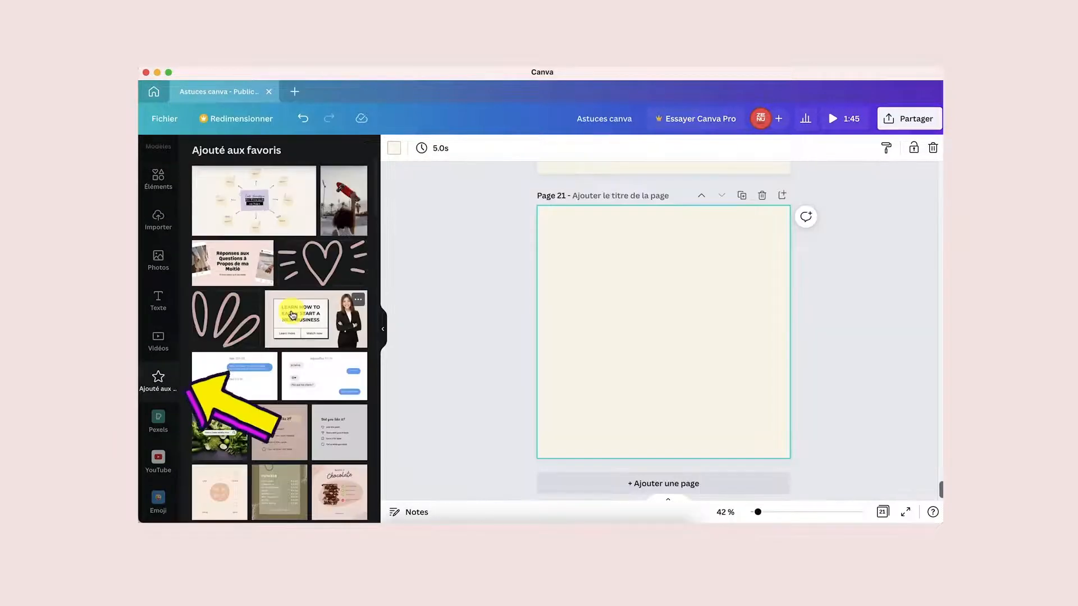
Step: Apply the "À Propos de Moi" layout from the favourited Rose Numérique template to page 21 and select its photo post frame
{"action": "left_click", "coordinate": [303, 313]}
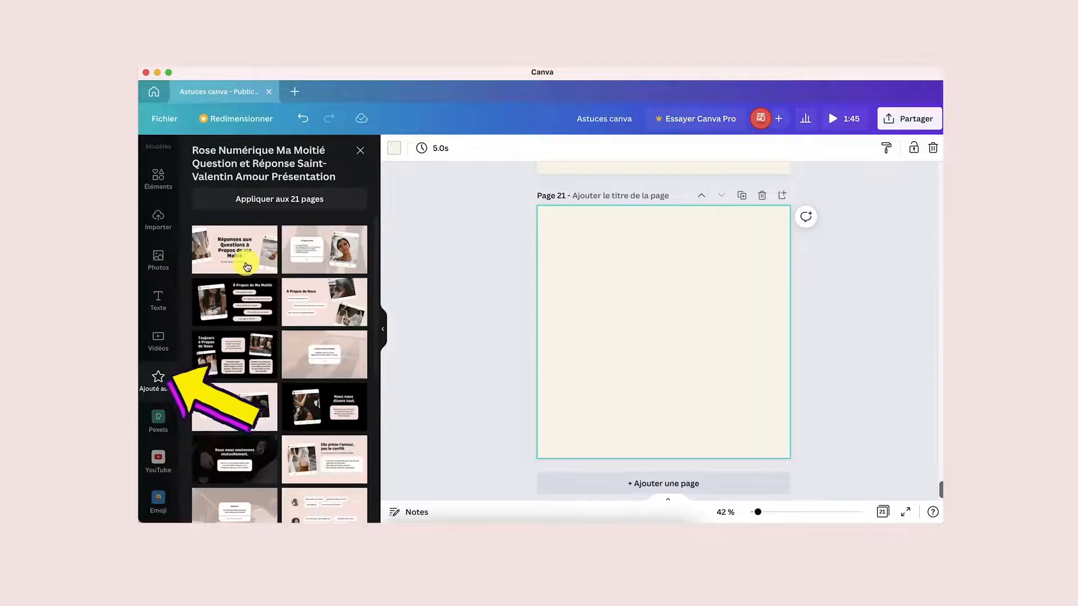
{"action": "left_click", "coordinate": [315, 258]}
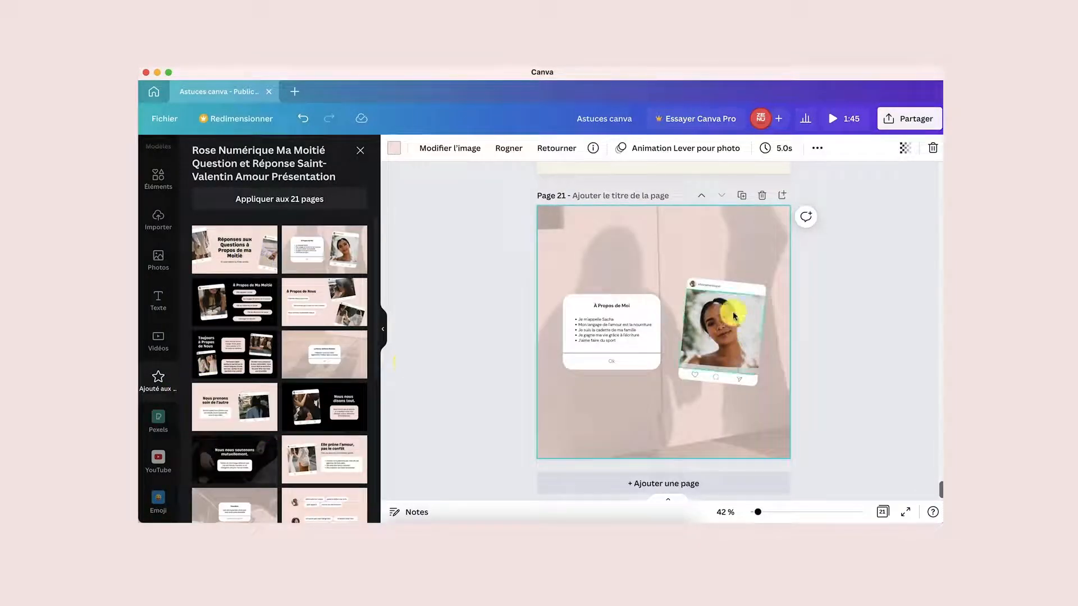
{"action": "left_click", "coordinate": [755, 376]}
{"action": "left_click", "coordinate": [253, 411]}
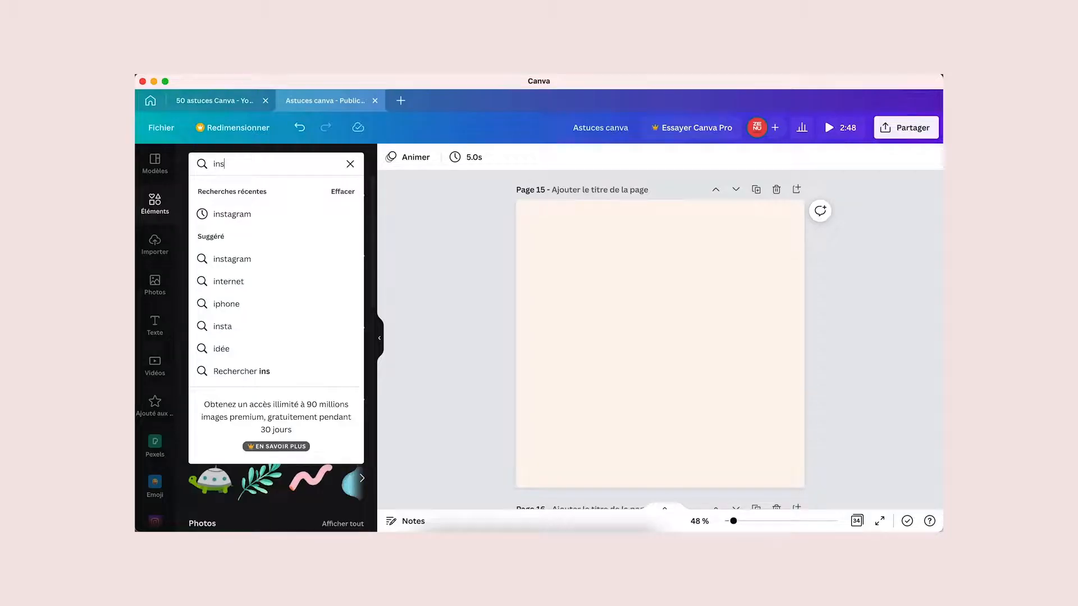
Step: Search the elements library for "instagram" and browse the results
{"action": "type", "text": "agram"}
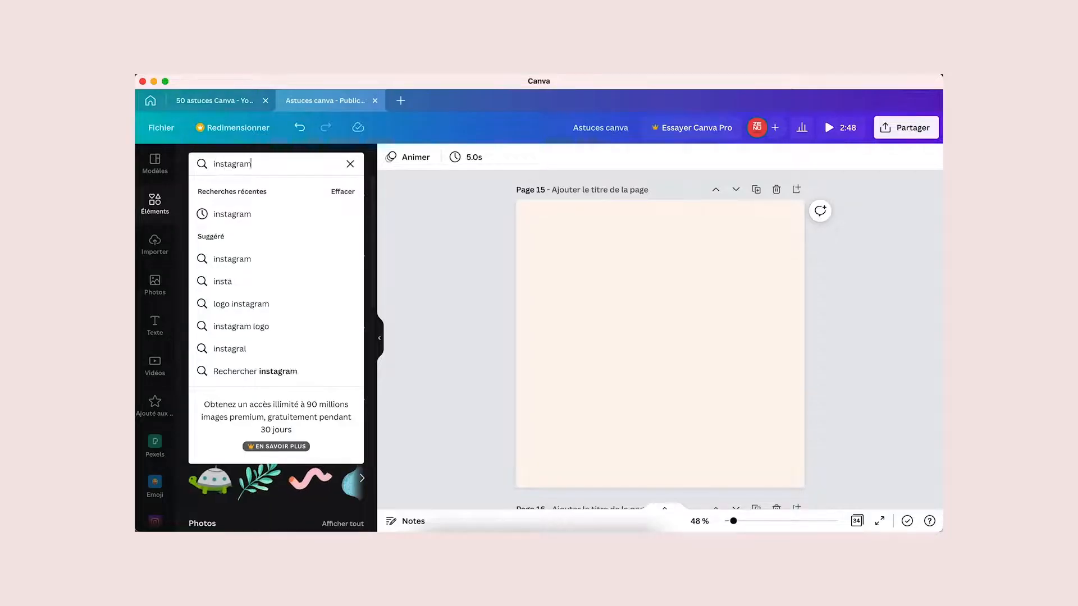
{"action": "key", "text": "Return"}
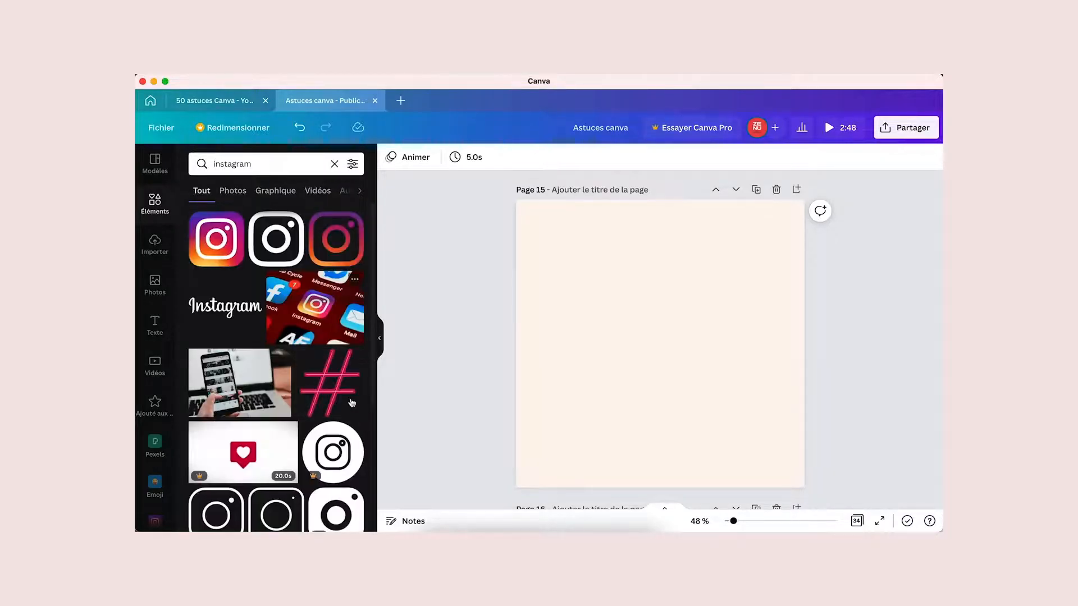
{"action": "scroll", "coordinate": [352, 402], "scroll_direction": "down", "scroll_amount": 2}
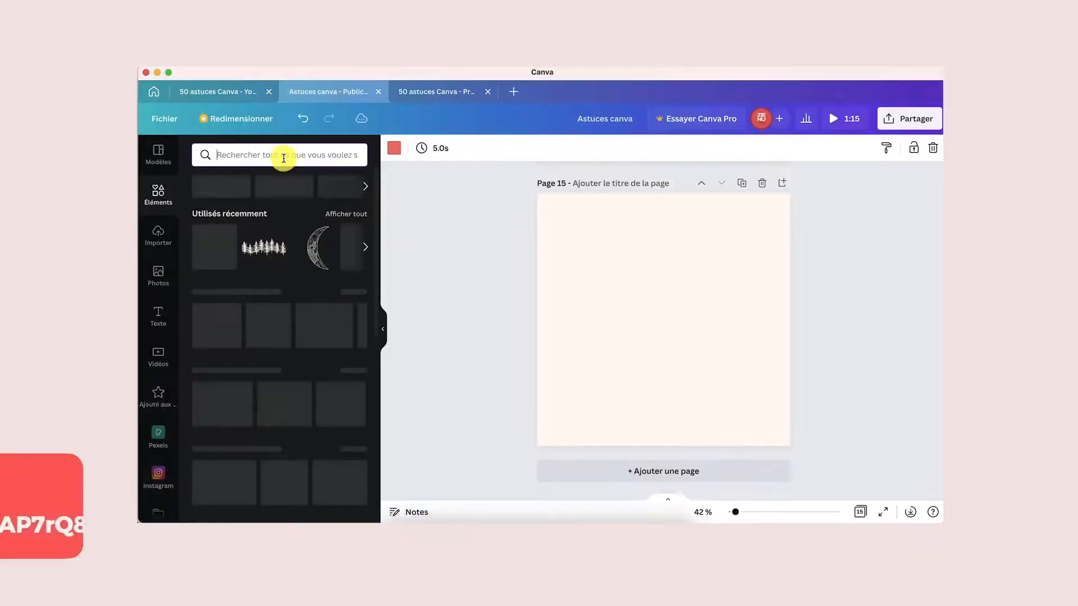
Step: Search the elements for brand:BAAAAP7rQ8M, browse the collection and view the details of the blue-to-pink gradient
{"action": "left_click", "coordinate": [281, 159]}
{"action": "key", "text": "super+v"}
{"action": "key", "text": "Return"}
{"action": "scroll", "coordinate": [290, 295], "scroll_direction": "down", "scroll_amount": 10}
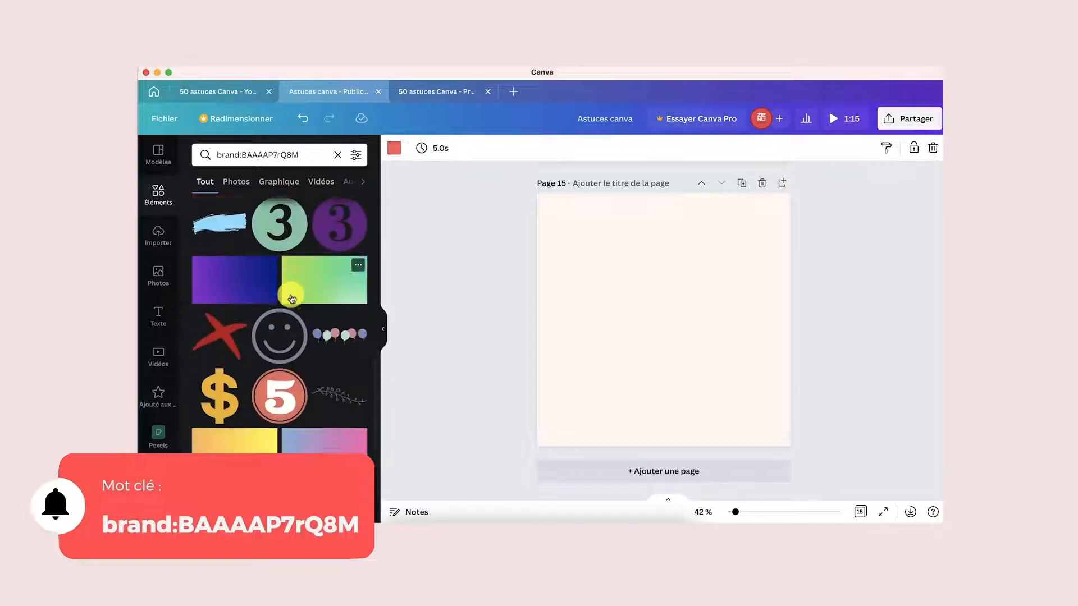
{"action": "scroll", "coordinate": [292, 298], "scroll_direction": "down", "scroll_amount": 3}
{"action": "left_click", "coordinate": [357, 304]}
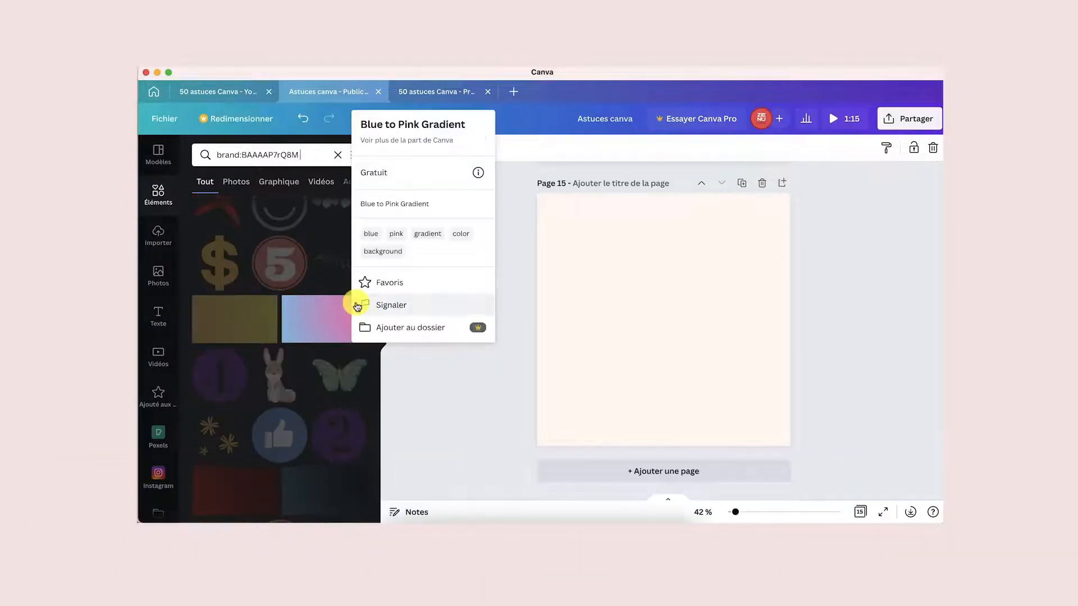
{"action": "scroll", "coordinate": [337, 303], "scroll_direction": "down", "scroll_amount": 10}
Step: Filter the brand collection's results by photos, graphics and videos in turn
{"action": "left_click", "coordinate": [239, 182]}
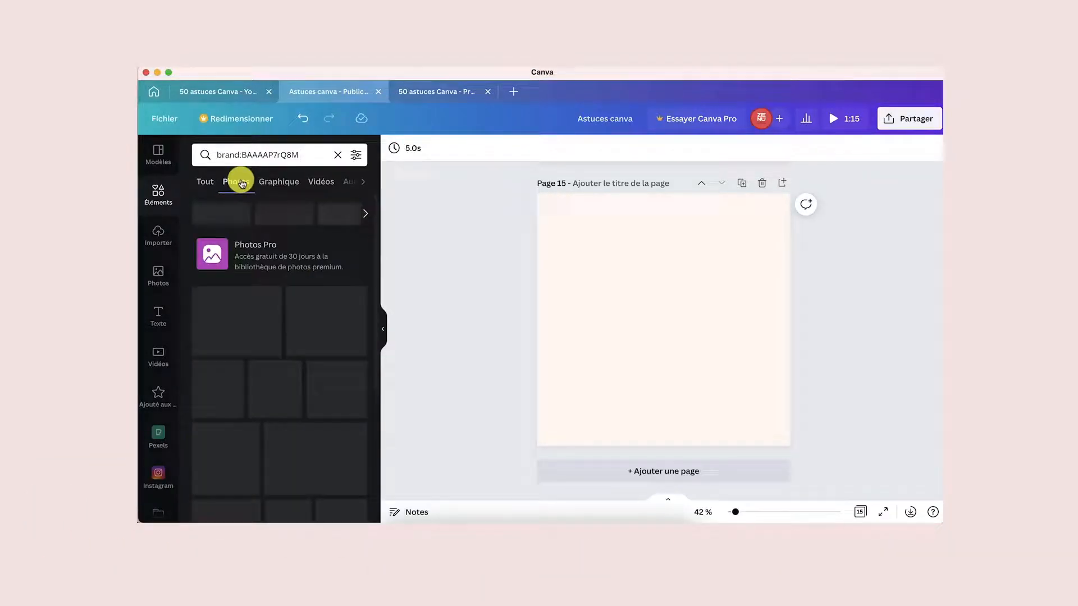
{"action": "left_click", "coordinate": [277, 181]}
{"action": "left_click", "coordinate": [317, 181]}
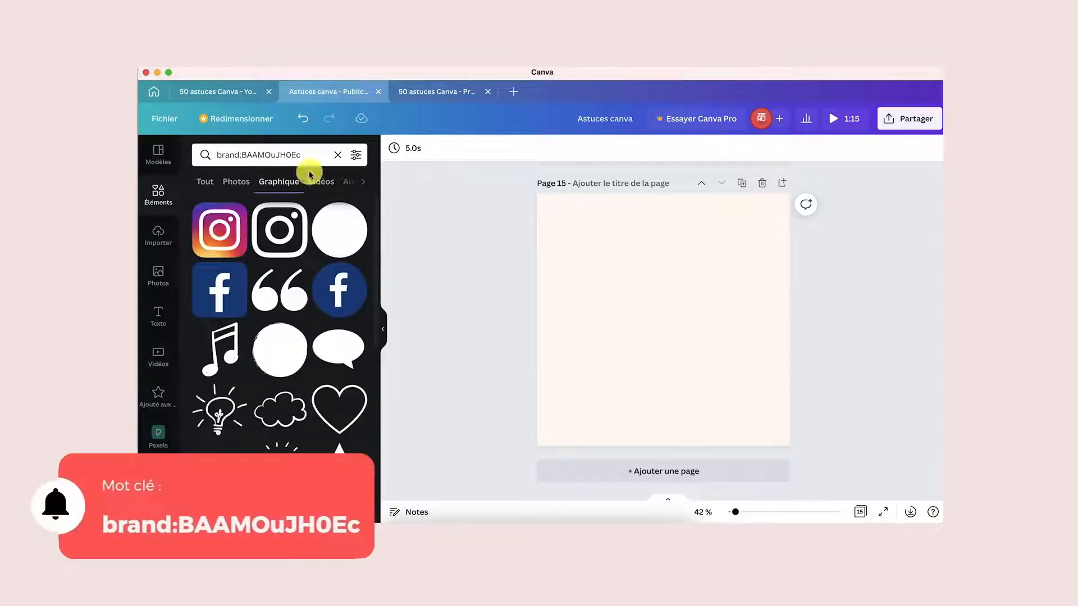
Step: Browse the graphics in the elements results for brand:BAAMOuJH0Ec
{"action": "scroll", "coordinate": [317, 254], "scroll_direction": "down", "scroll_amount": 2}
{"action": "scroll", "coordinate": [317, 254], "scroll_direction": "down", "scroll_amount": 10}
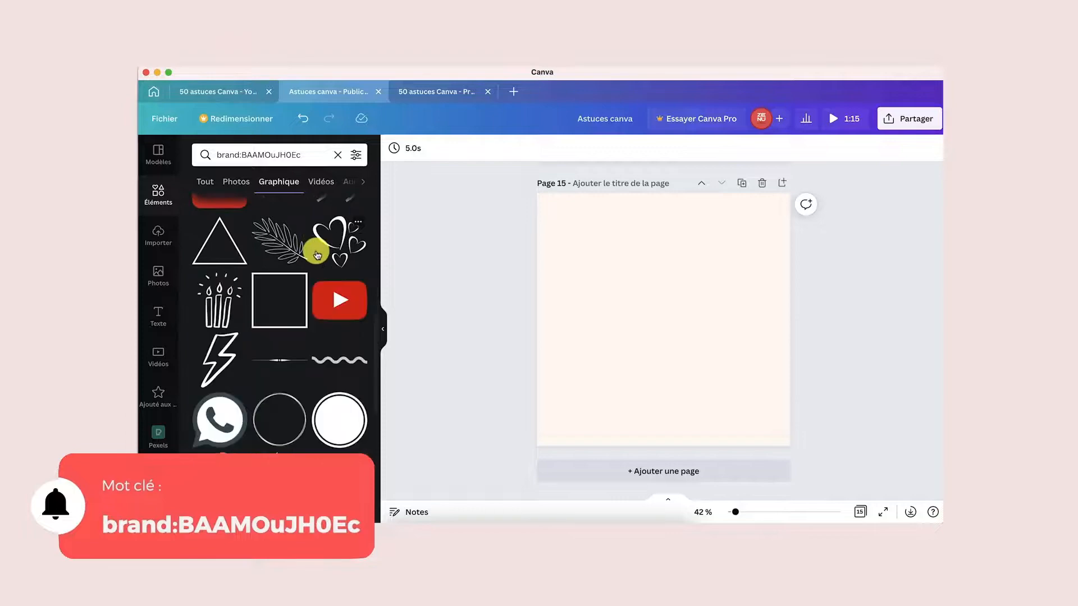
{"action": "scroll", "coordinate": [317, 254], "scroll_direction": "down", "scroll_amount": 8}
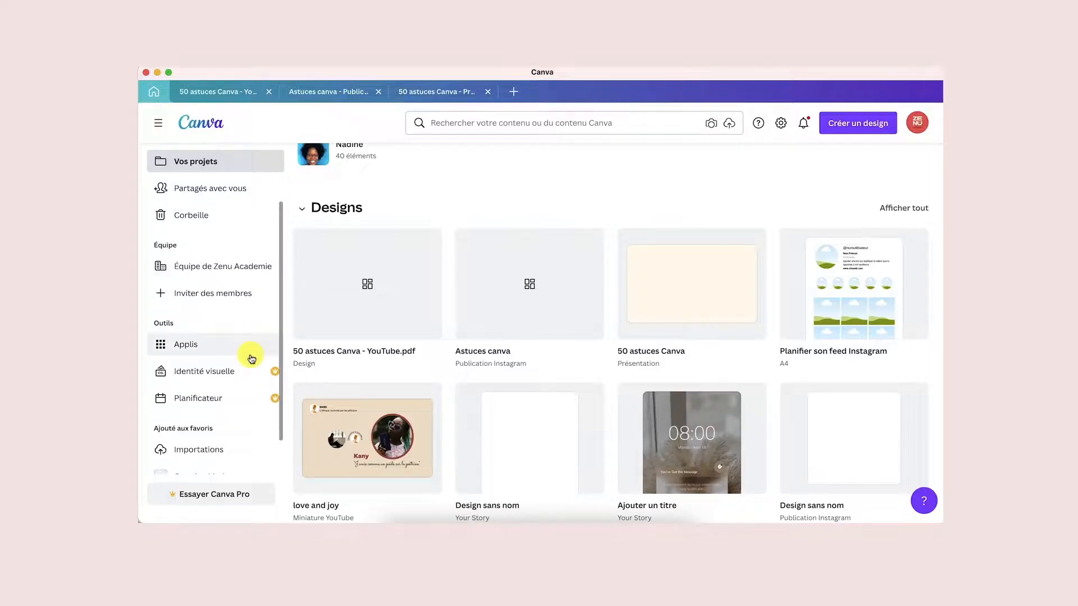
Step: Open the brand identity settings and add the red ef5350 to the Zenu Academie brand colours
{"action": "left_click", "coordinate": [247, 373]}
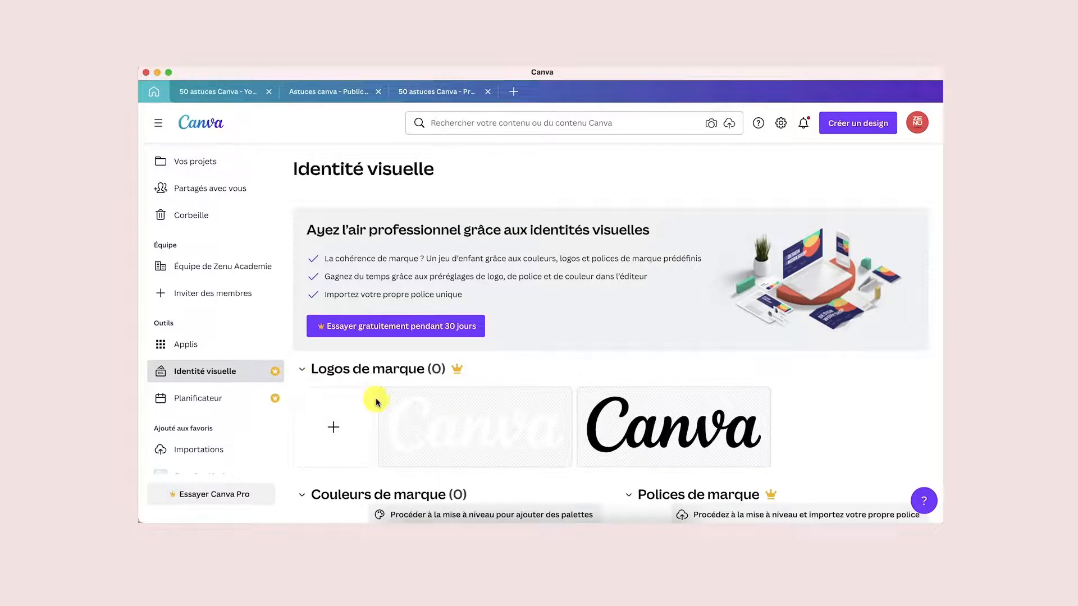
{"action": "scroll", "coordinate": [376, 402], "scroll_direction": "down", "scroll_amount": 5}
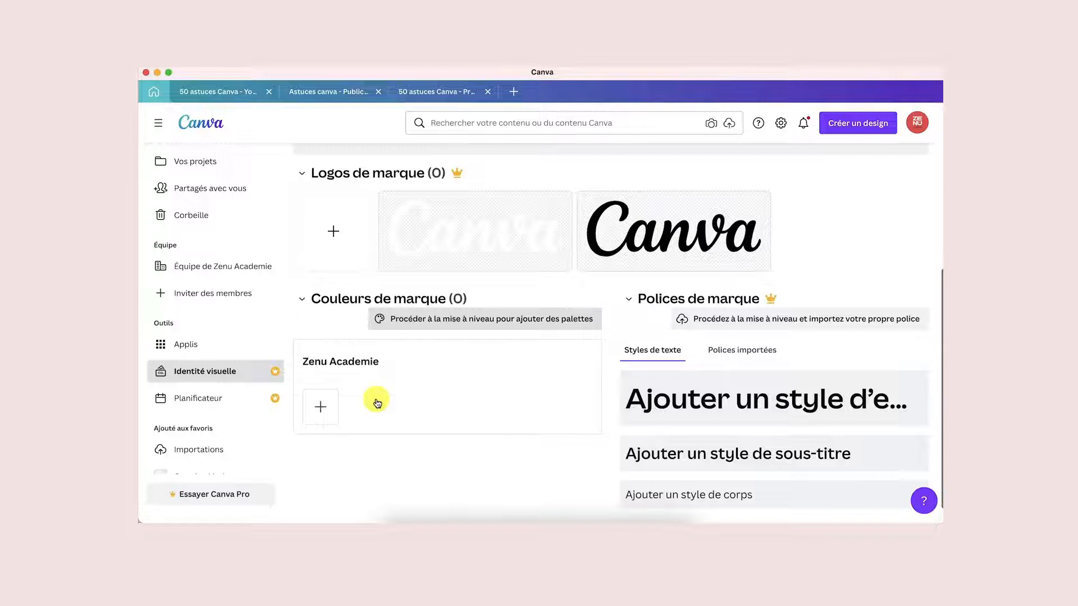
{"action": "scroll", "coordinate": [322, 390], "scroll_direction": "down", "scroll_amount": 1}
{"action": "left_click", "coordinate": [322, 389]}
{"action": "left_click", "coordinate": [385, 332]}
{"action": "type", "text": "ef5350"}
{"action": "key", "text": "Return"}
Step: Add an orange and a purple to the Zenu Academie brand colours
{"action": "left_click", "coordinate": [369, 397]}
{"action": "left_click", "coordinate": [498, 420]}
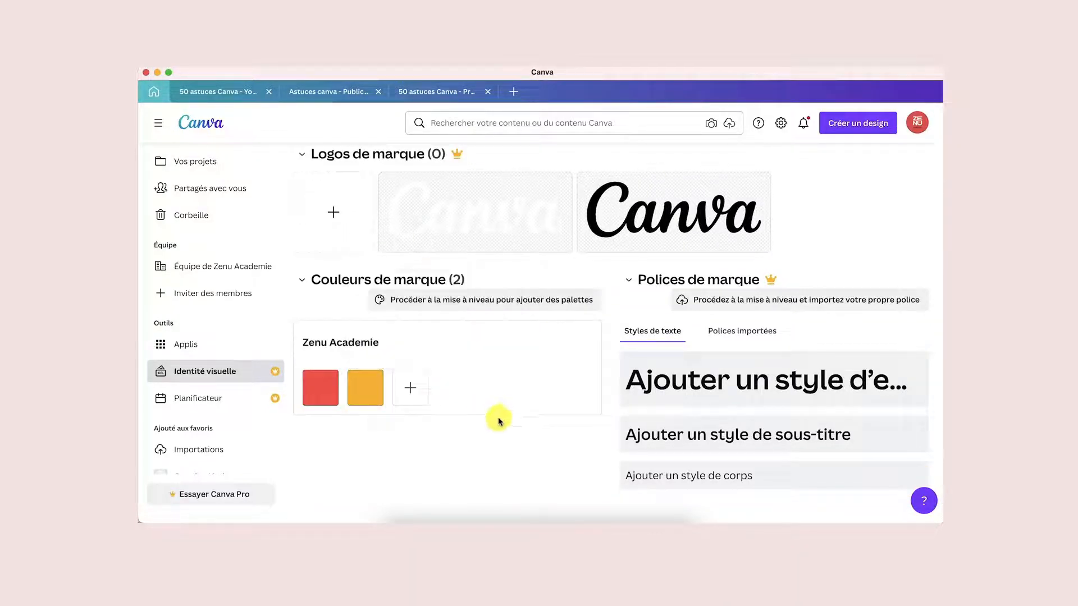
{"action": "left_click", "coordinate": [410, 387]}
{"action": "key", "text": "ctrl+v"}
{"action": "left_click", "coordinate": [493, 390]}
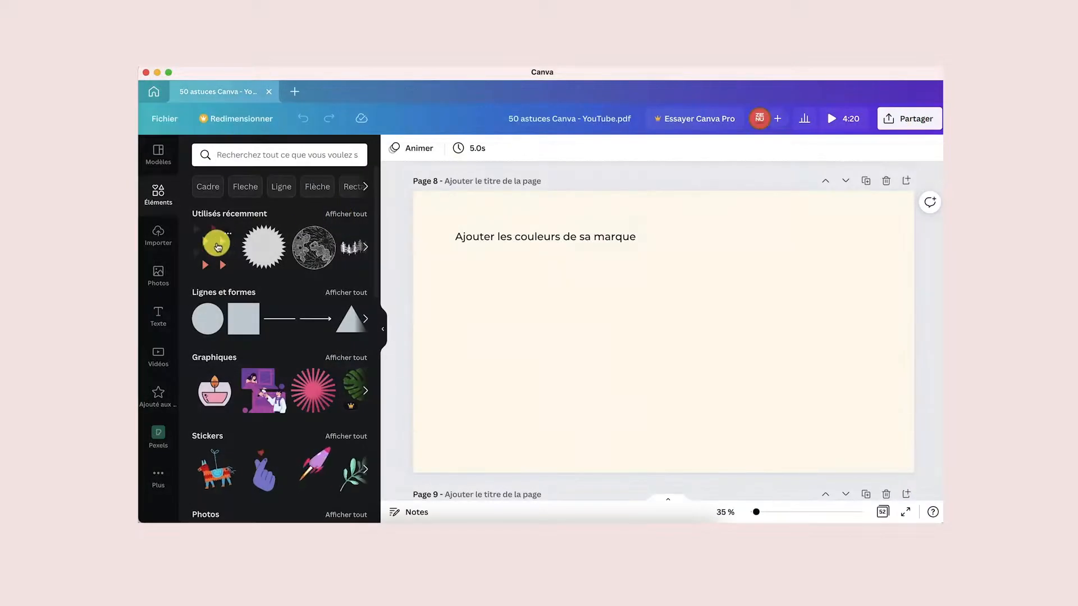
Step: Insert the recently used triangle pattern on page 8 and recolour its three colours with the brand's red, orange and purple
{"action": "left_click", "coordinate": [218, 247]}
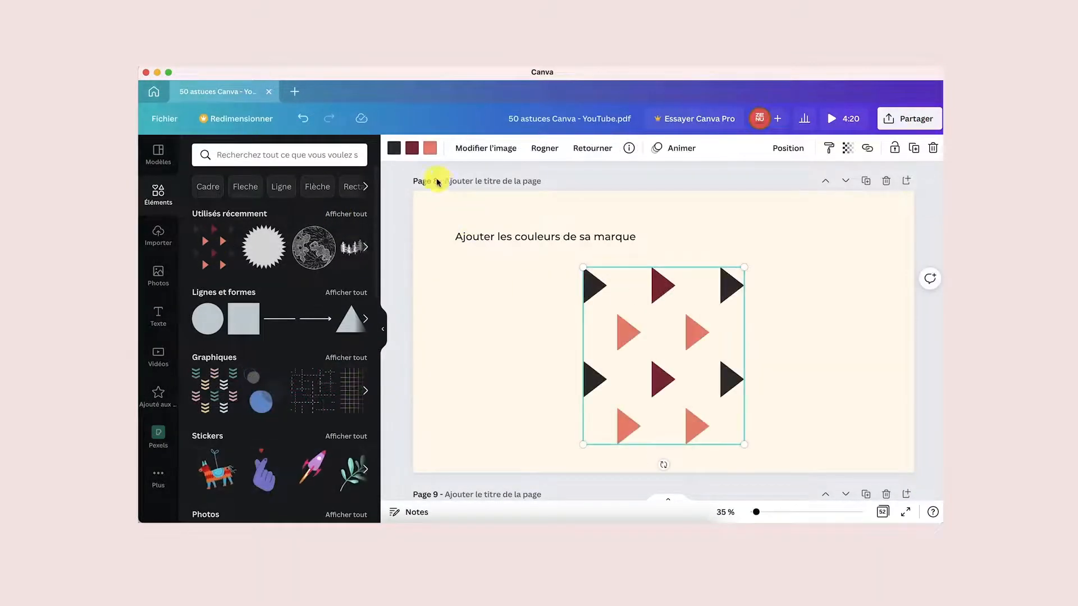
{"action": "left_click", "coordinate": [395, 149]}
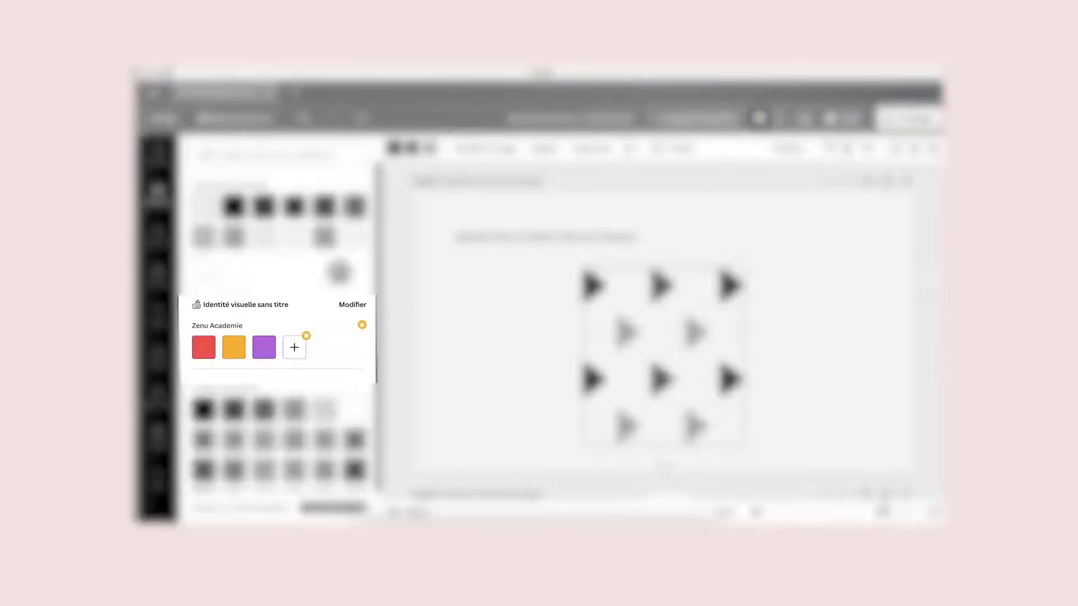
{"action": "left_click", "coordinate": [207, 348]}
{"action": "left_click", "coordinate": [412, 148]}
{"action": "left_click", "coordinate": [233, 348]}
{"action": "left_click", "coordinate": [430, 148]}
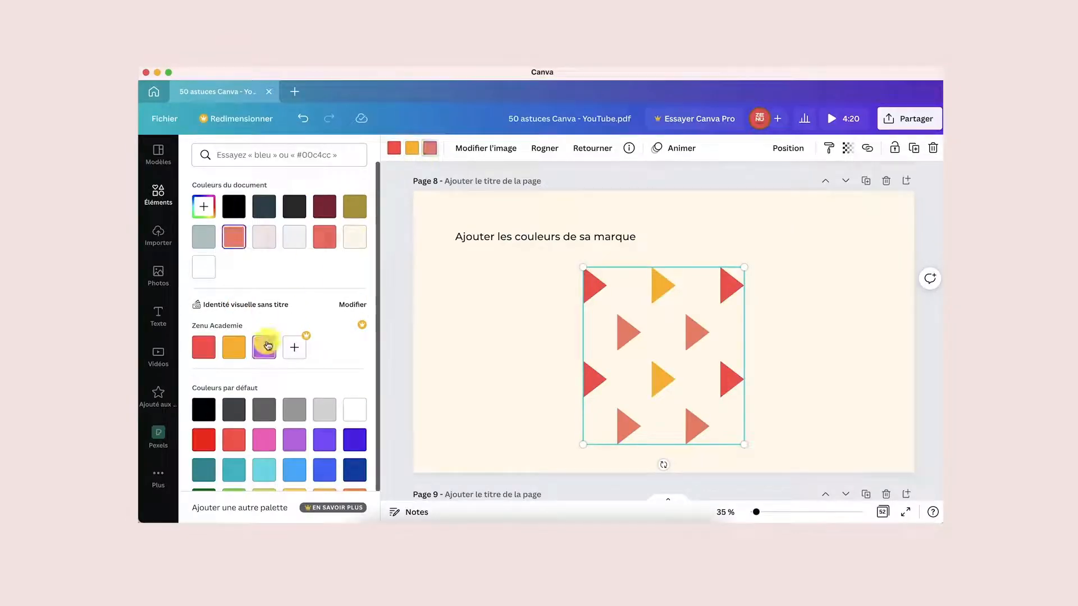
{"action": "left_click", "coordinate": [265, 346]}
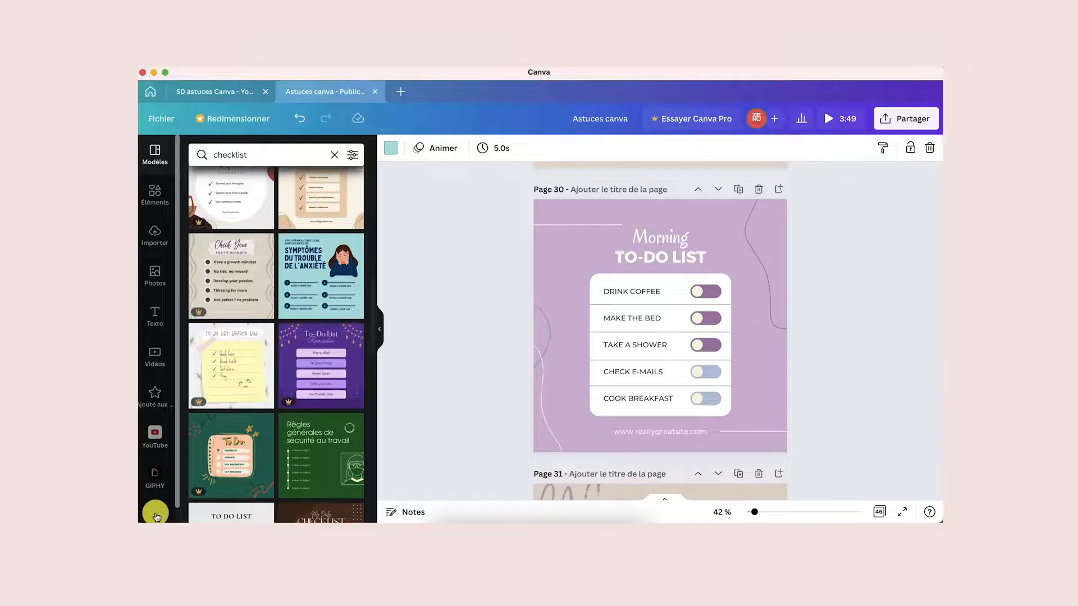
Step: Apply the Zenu Academie brand palette from Styles to the page 30 to-do list and shuffle its colours several times
{"action": "left_click", "coordinate": [156, 515]}
{"action": "left_click", "coordinate": [204, 254]}
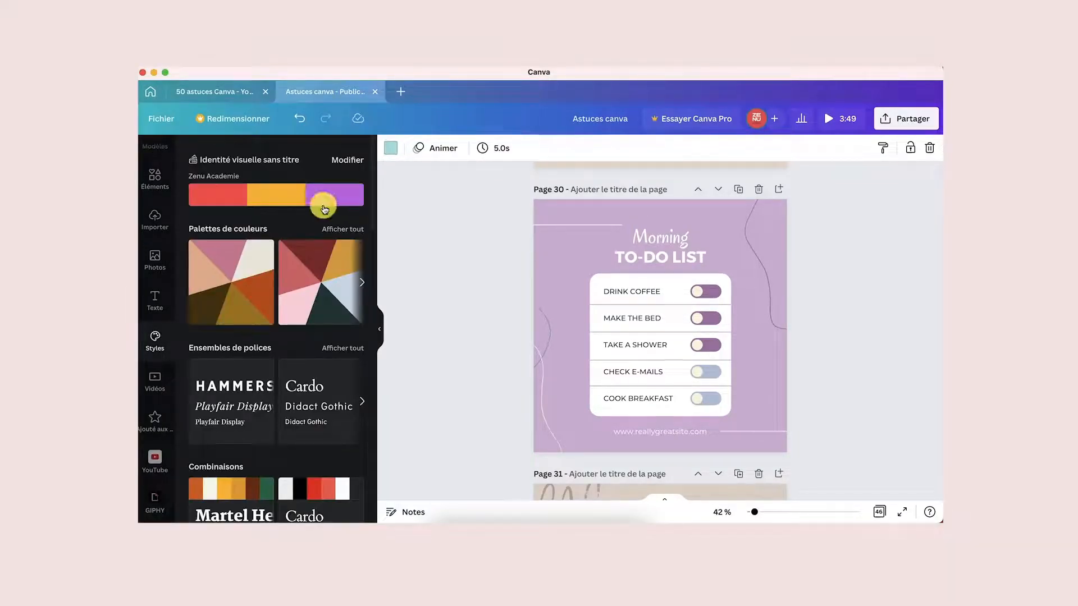
{"action": "left_click", "coordinate": [275, 201]}
{"action": "left_click", "coordinate": [276, 201]}
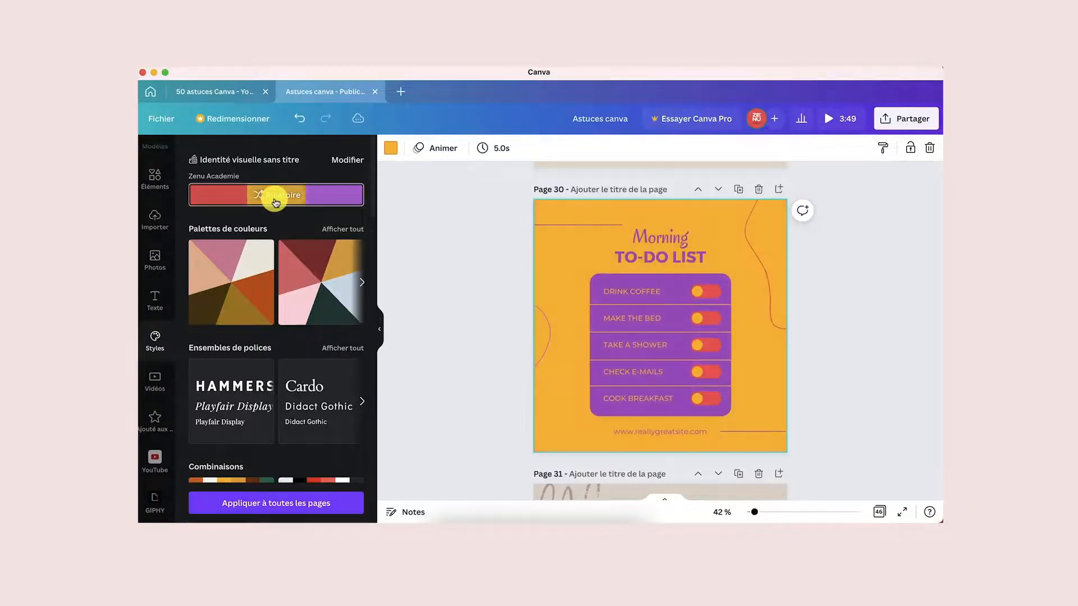
{"action": "left_click", "coordinate": [275, 201]}
{"action": "left_click", "coordinate": [275, 201]}
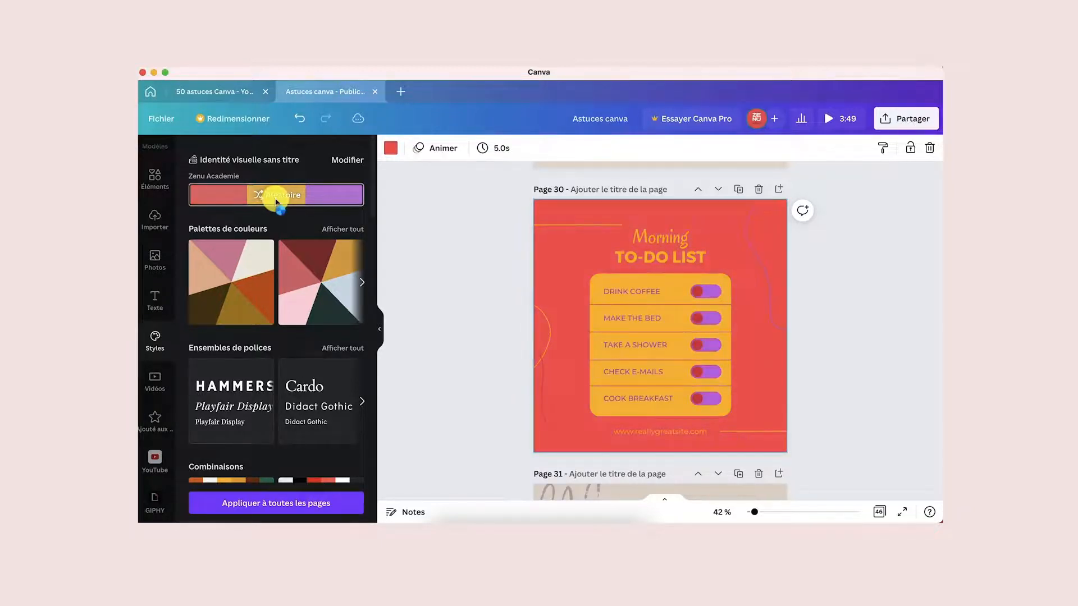
{"action": "left_click", "coordinate": [276, 201]}
Step: Try the Martel and Assistant style combination on page 30, and replace it with the Cardo and Didact Gothic combination, shuffling the colours of each
{"action": "scroll", "coordinate": [269, 359], "scroll_direction": "down", "scroll_amount": 5}
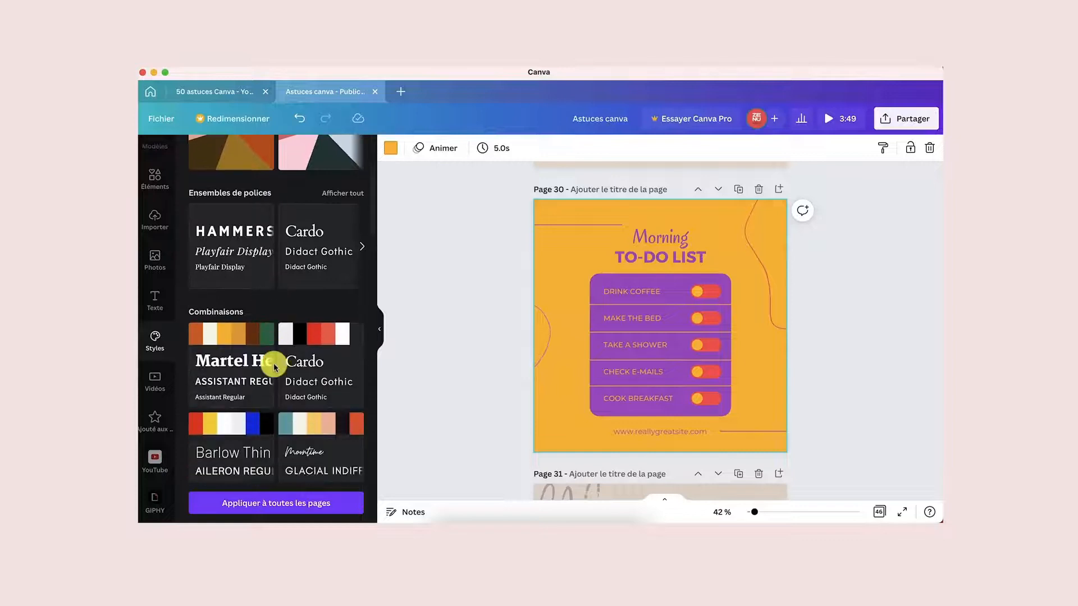
{"action": "left_click", "coordinate": [249, 320]}
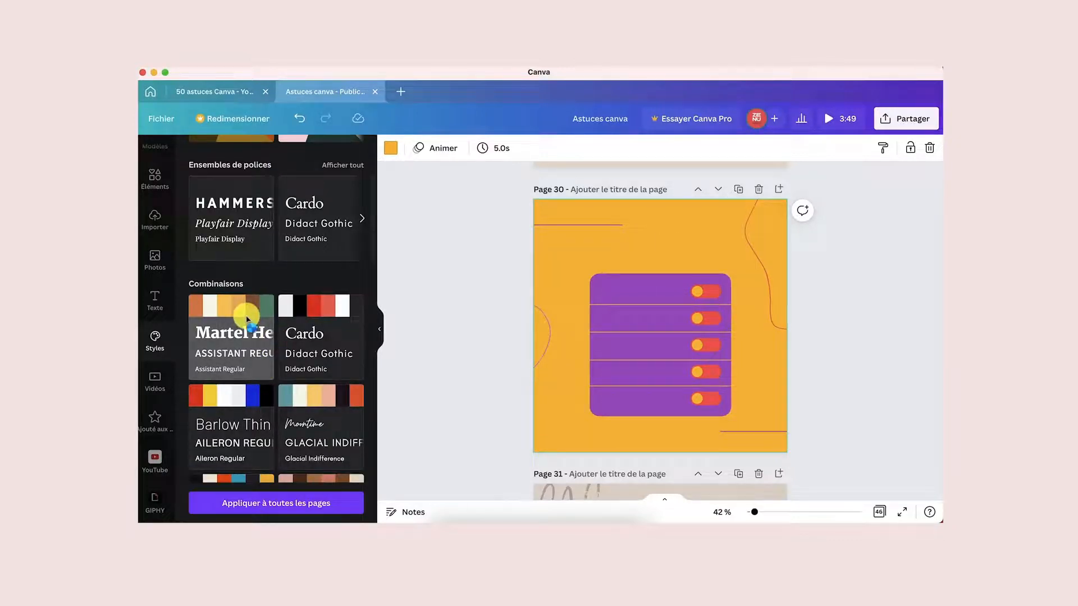
{"action": "scroll", "coordinate": [272, 314], "scroll_direction": "up", "scroll_amount": 2}
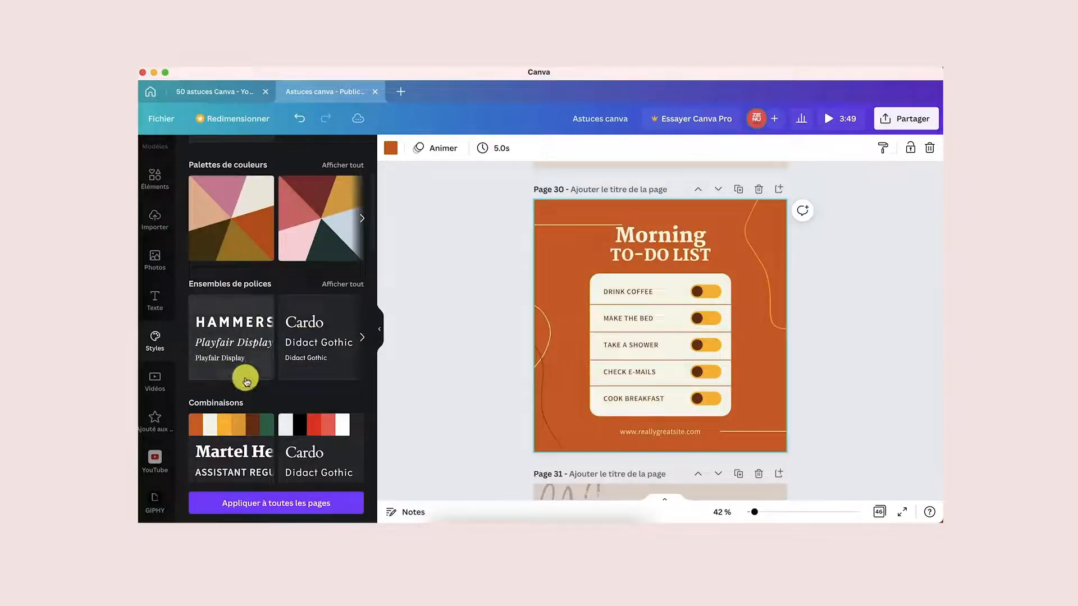
{"action": "left_click", "coordinate": [236, 428]}
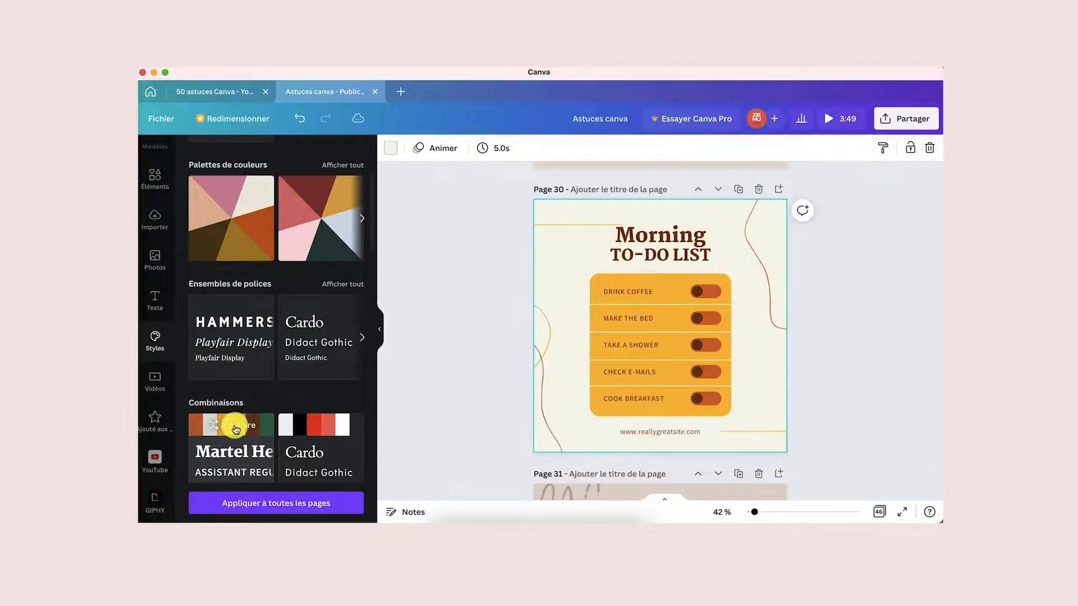
{"action": "left_click", "coordinate": [237, 427]}
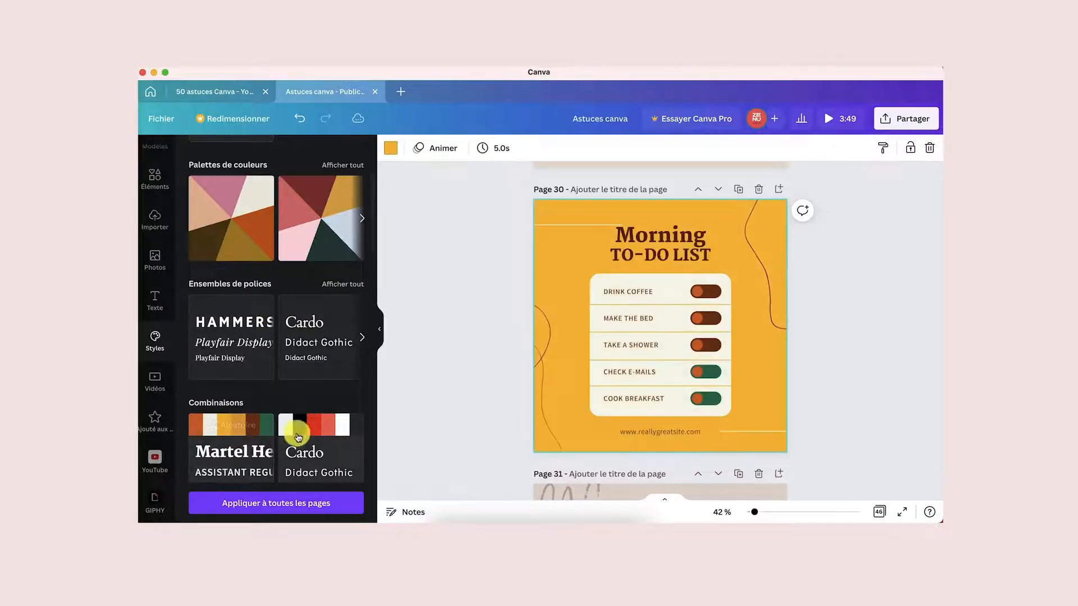
{"action": "left_click", "coordinate": [304, 437]}
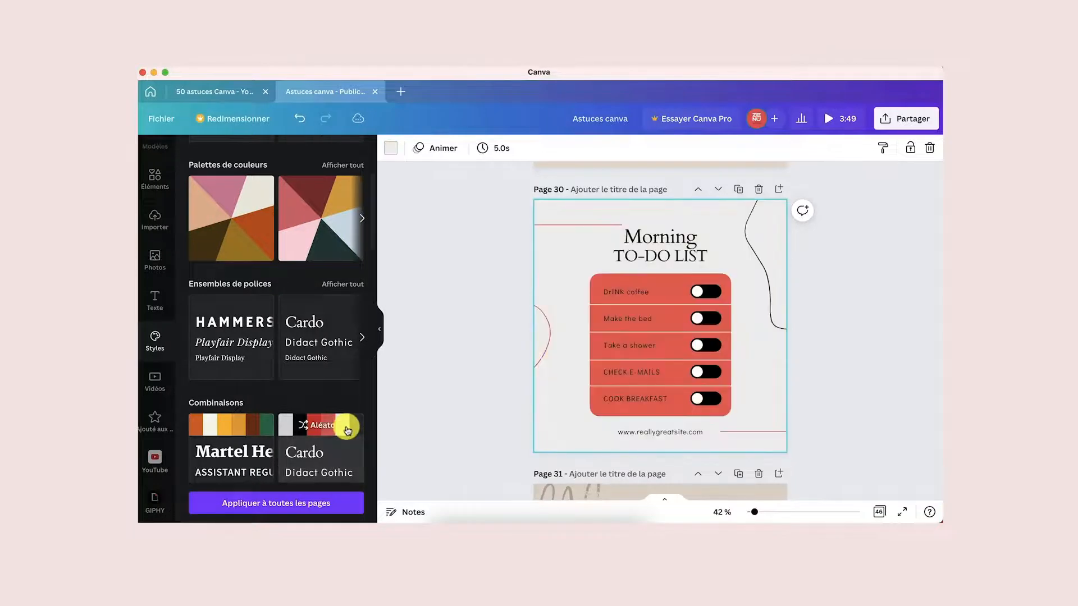
{"action": "left_click", "coordinate": [347, 430]}
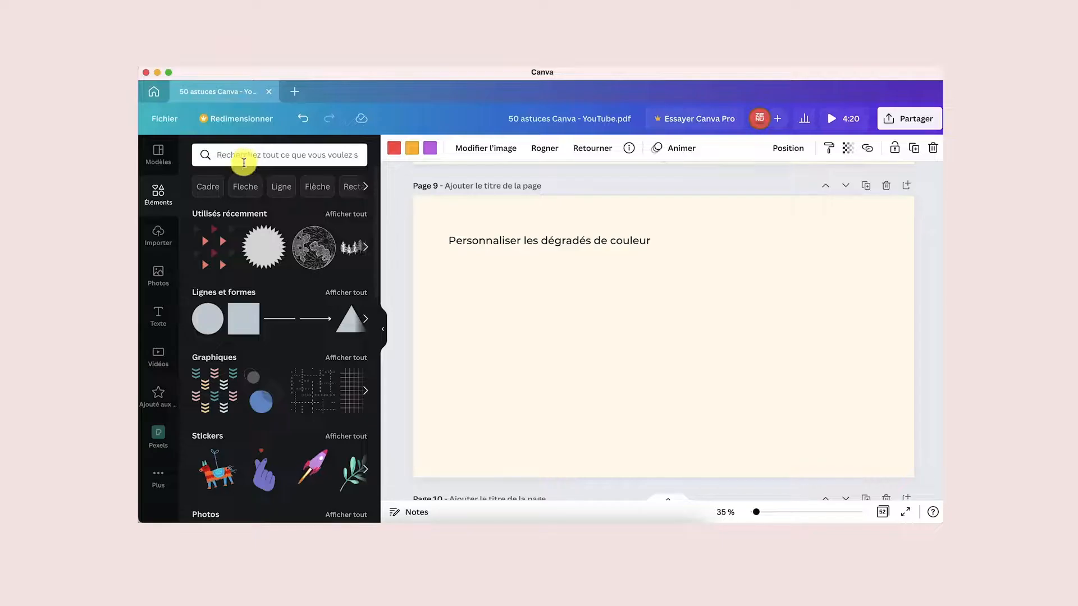
Step: Search the elements for "gradient" and restrict the results to graphics
{"action": "left_click", "coordinate": [245, 161]}
{"action": "type", "text": "gradient"}
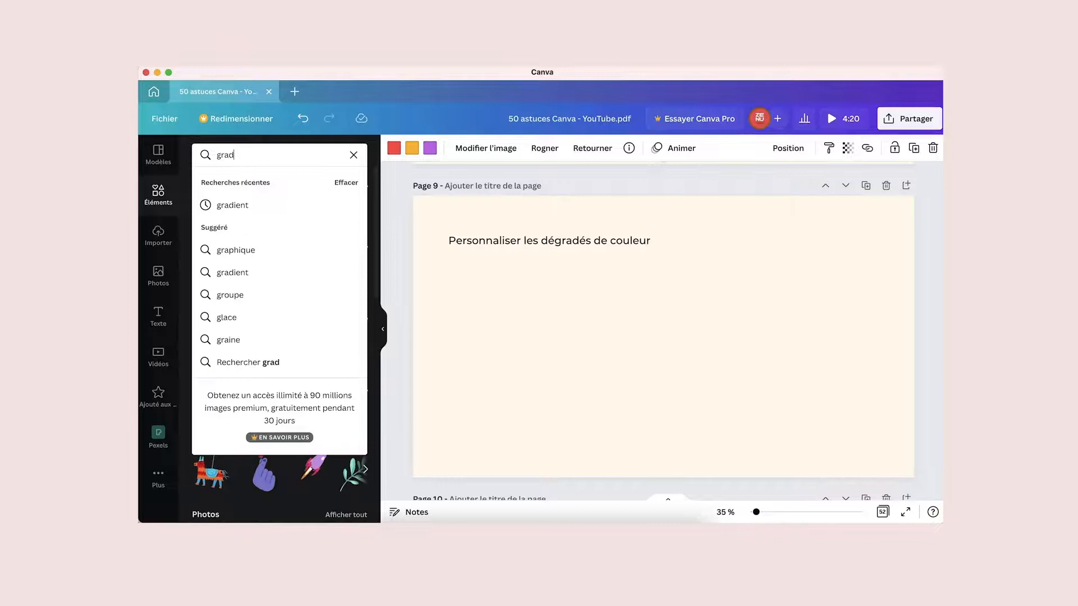
{"action": "key", "text": "Return"}
{"action": "scroll", "coordinate": [325, 330], "scroll_direction": "down", "scroll_amount": 5}
{"action": "scroll", "coordinate": [253, 289], "scroll_direction": "up", "scroll_amount": 3}
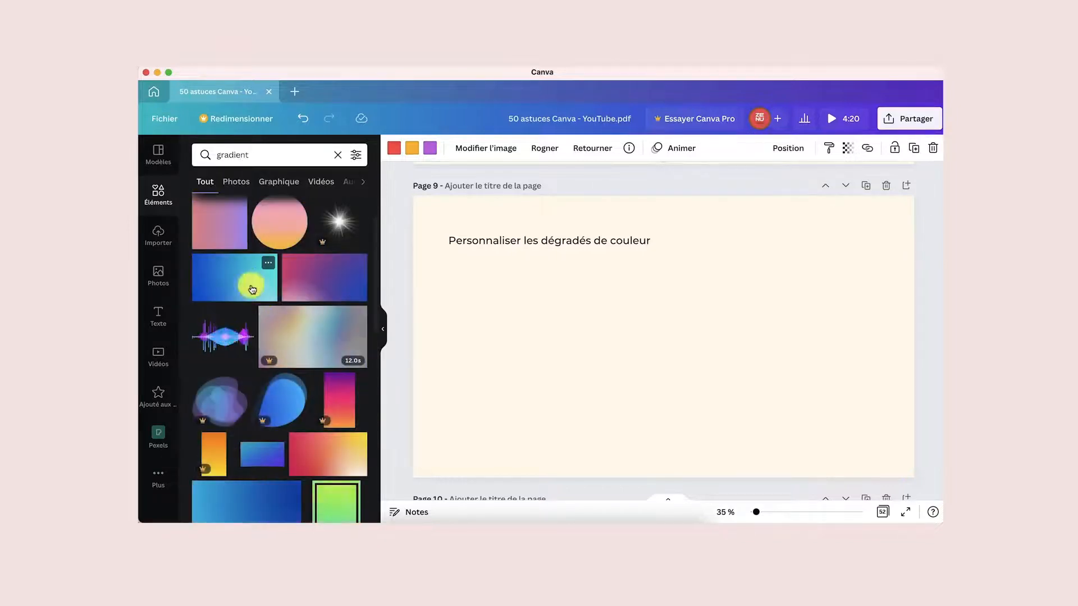
{"action": "left_click", "coordinate": [249, 283]}
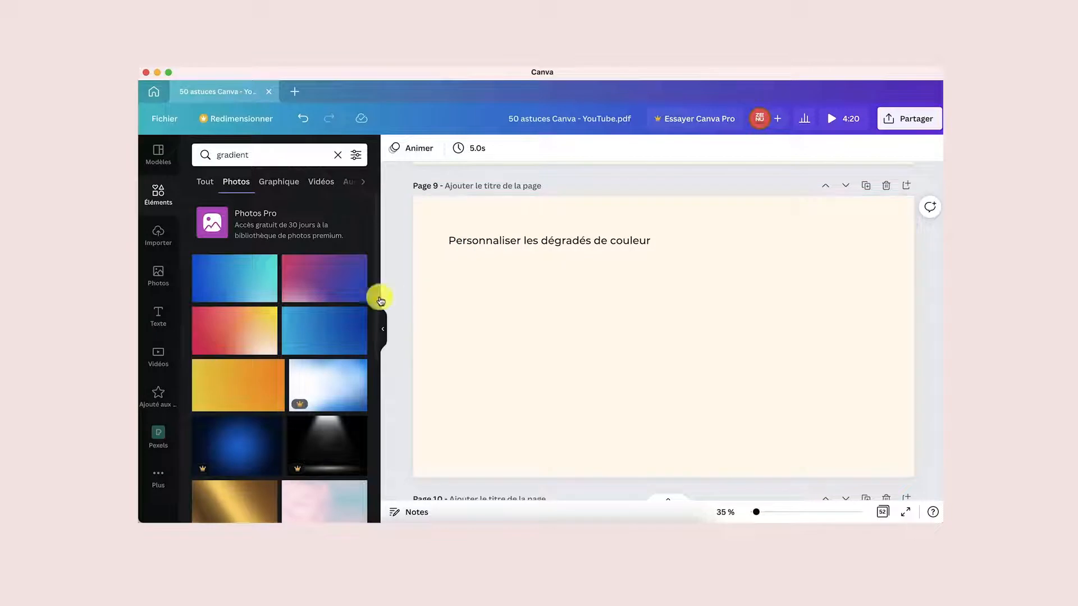
{"action": "left_click", "coordinate": [276, 183]}
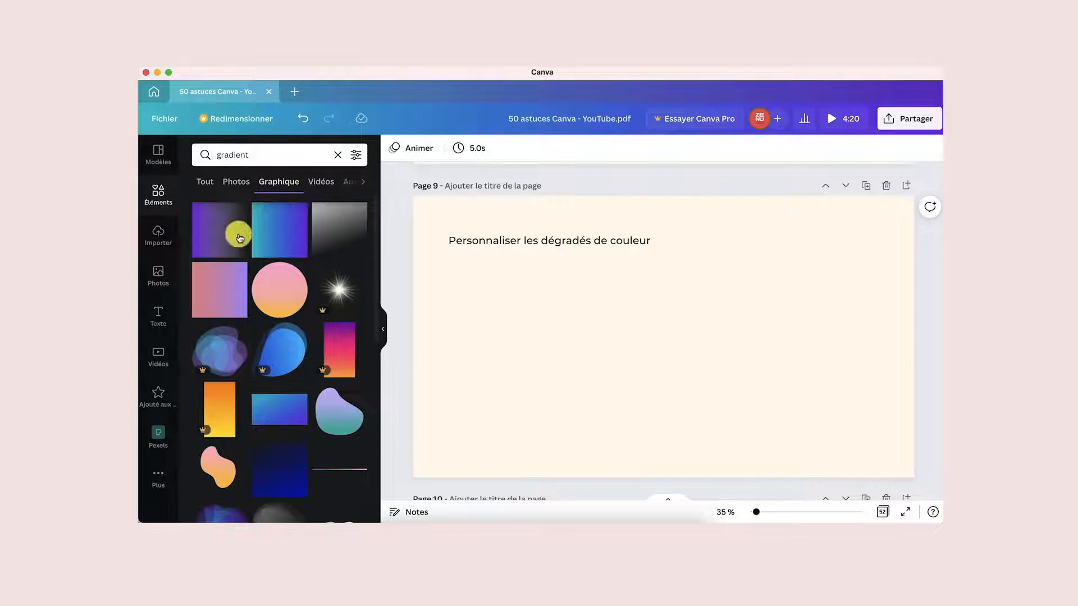
Step: Insert the pink-to-purple square gradient on page 9 and enlarge it beneath the title
{"action": "left_click", "coordinate": [218, 284]}
{"action": "left_click_drag", "start_coordinate": [638, 389], "coordinate": [609, 373]}
{"action": "left_click_drag", "start_coordinate": [676, 388], "coordinate": [735, 447]}
Step: Recolour the square gradient's three colours with the brand's purple, orange and red
{"action": "left_click", "coordinate": [394, 149]}
{"action": "left_click", "coordinate": [412, 149]}
{"action": "left_click", "coordinate": [234, 347]}
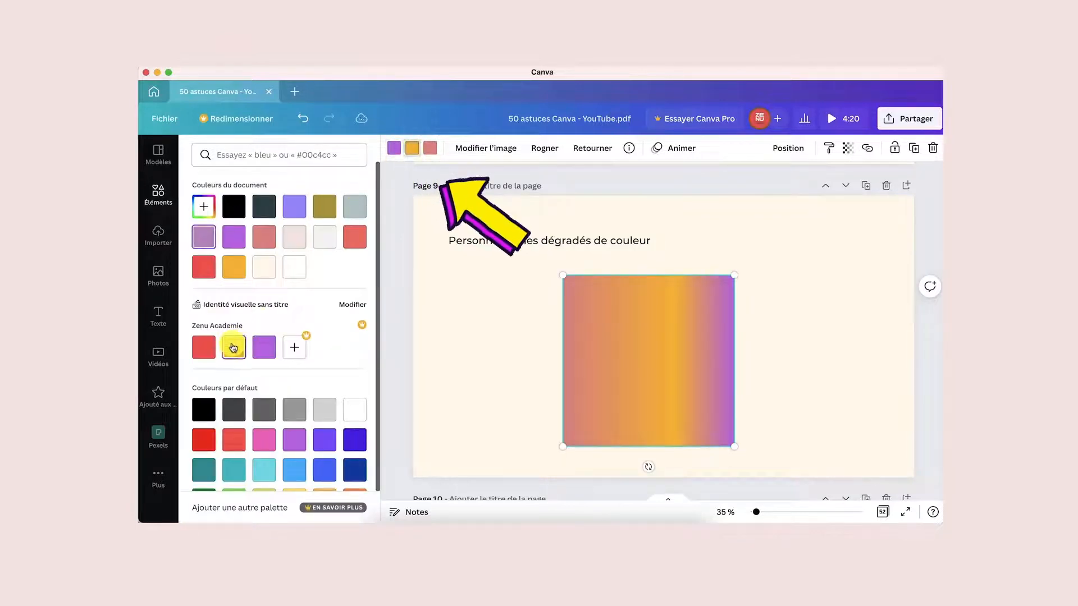
{"action": "left_click", "coordinate": [204, 347]}
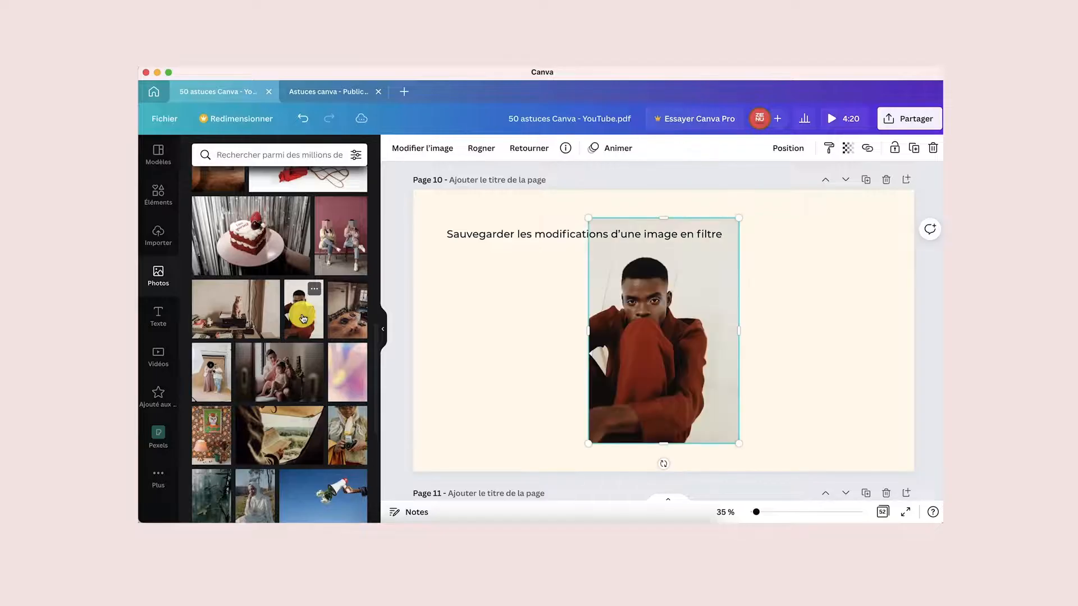
Step: Shrink the portrait photo on page 10 and place it below the title on the page's left half
{"action": "left_click_drag", "start_coordinate": [676, 299], "coordinate": [563, 316]}
{"action": "left_click_drag", "start_coordinate": [625, 236], "coordinate": [608, 260]}
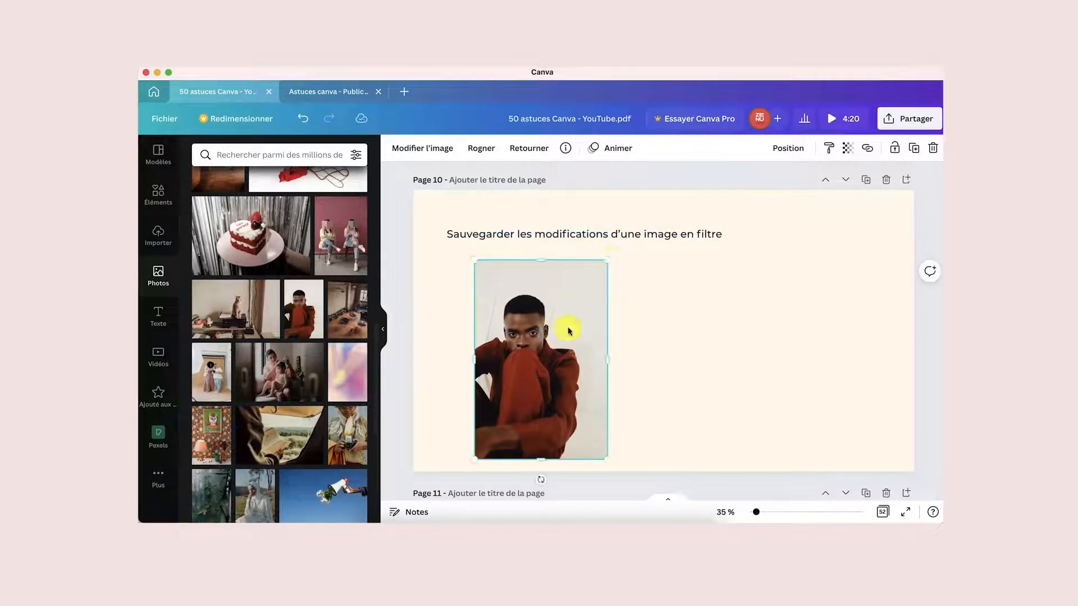
{"action": "left_click_drag", "start_coordinate": [568, 329], "coordinate": [561, 322]}
Step: Adjust the portrait photo to brightness 13, contrast 12, saturation -91 and clarity 7, and copy its filter code
{"action": "left_click", "coordinate": [434, 149]}
{"action": "scroll", "coordinate": [262, 382], "scroll_direction": "down", "scroll_amount": 1}
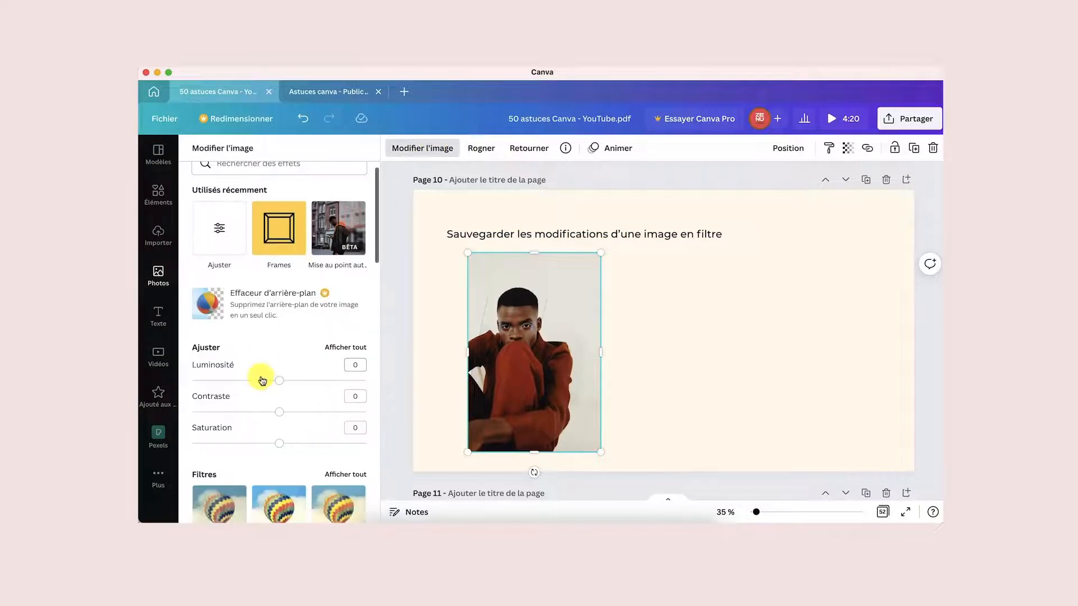
{"action": "left_click_drag", "start_coordinate": [278, 381], "coordinate": [292, 385]}
{"action": "left_click", "coordinate": [277, 413]}
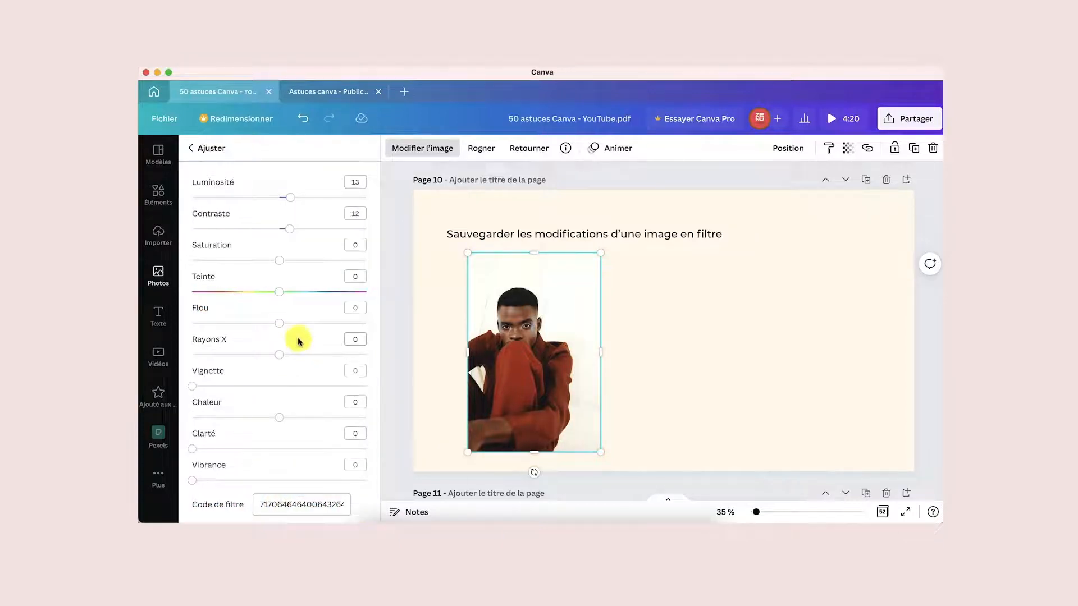
{"action": "left_click_drag", "start_coordinate": [279, 260], "coordinate": [218, 261]}
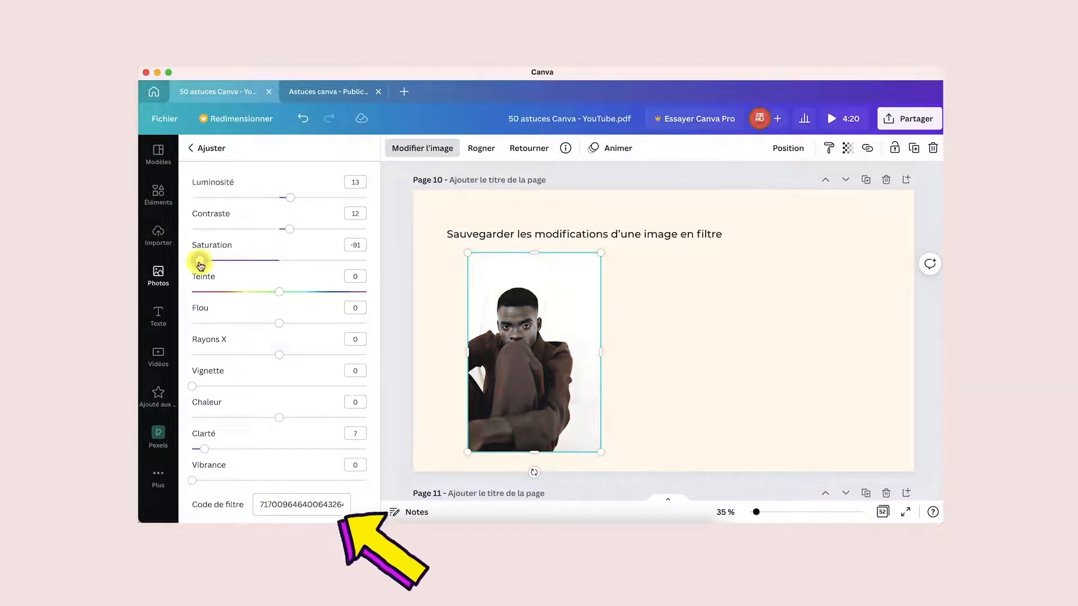
{"action": "left_click", "coordinate": [290, 505]}
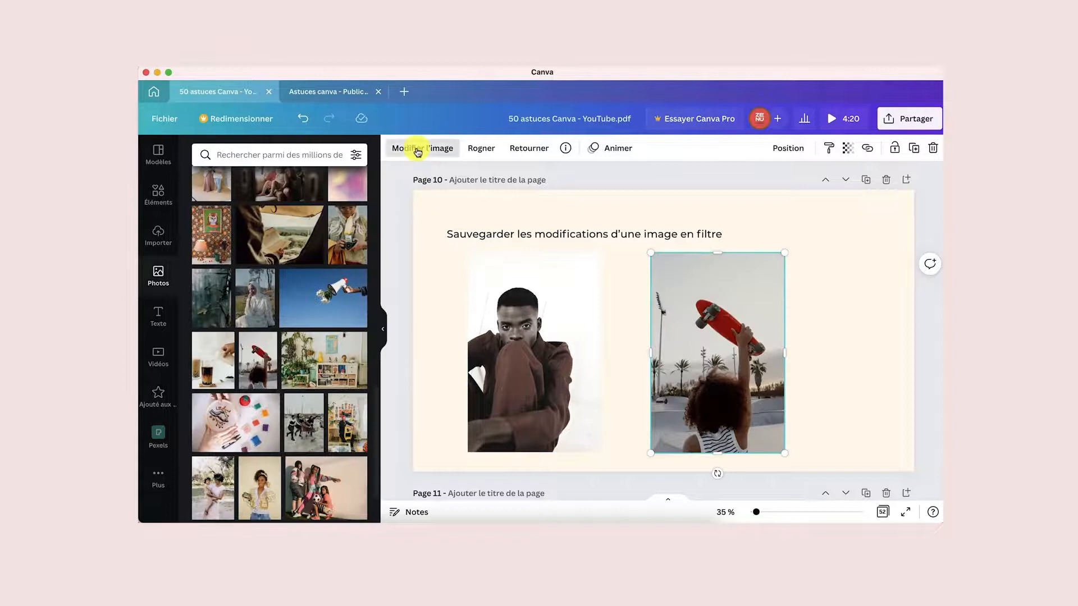
Step: Apply the copied filter code to the skateboard photo through its full image adjustments
{"action": "left_click", "coordinate": [415, 147]}
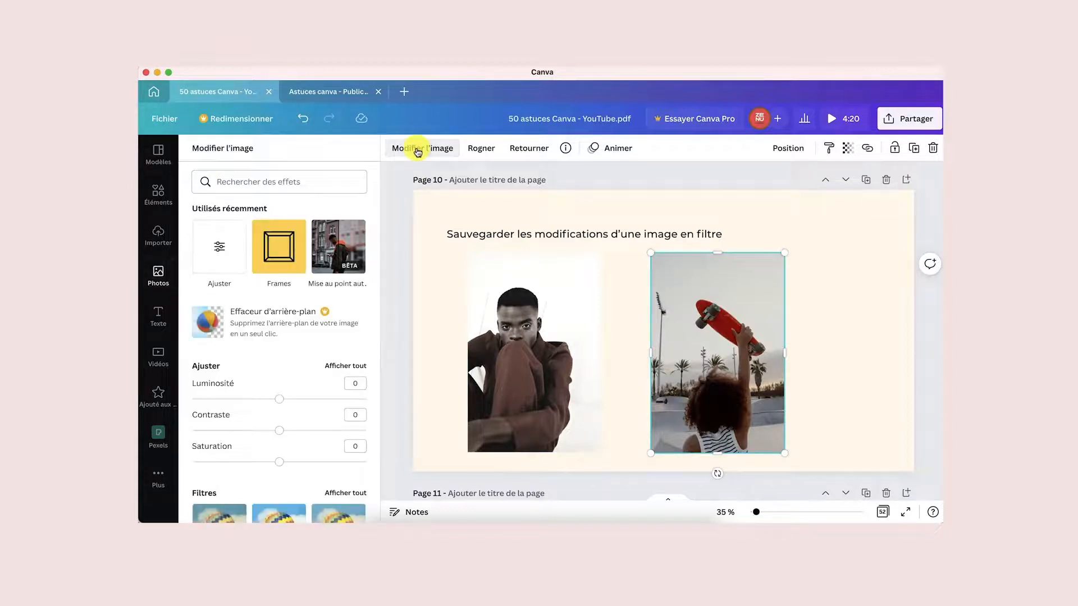
{"action": "left_click", "coordinate": [342, 371]}
{"action": "scroll", "coordinate": [344, 369], "scroll_direction": "down", "scroll_amount": 1}
{"action": "left_click", "coordinate": [326, 504]}
{"action": "key", "text": "super+v"}
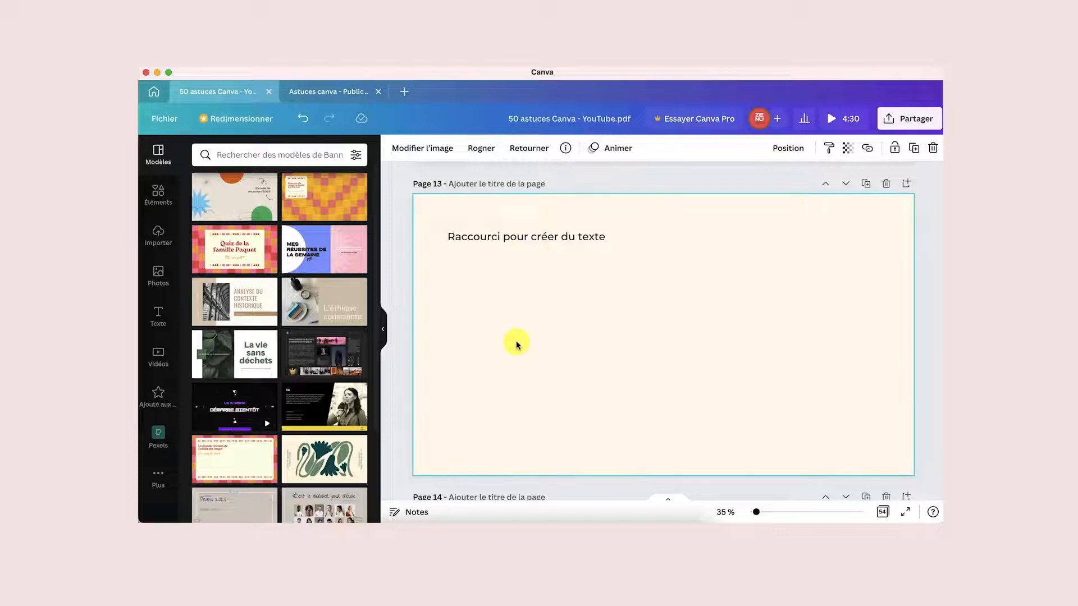
Step: Add a text box on page 13 and a circle on page 14
{"action": "key", "text": "t"}
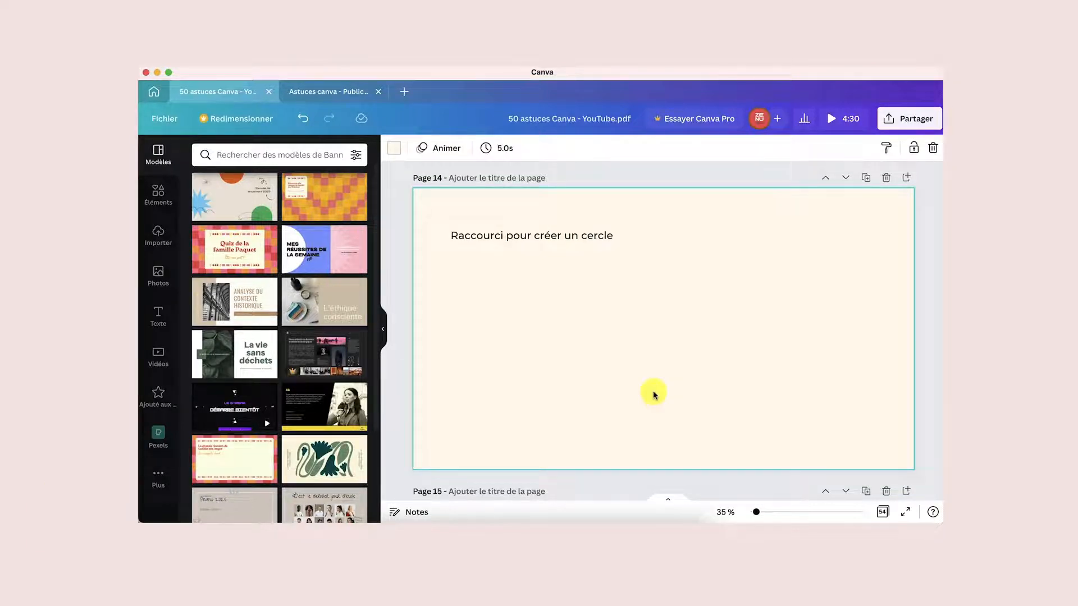
{"action": "key", "text": "c"}
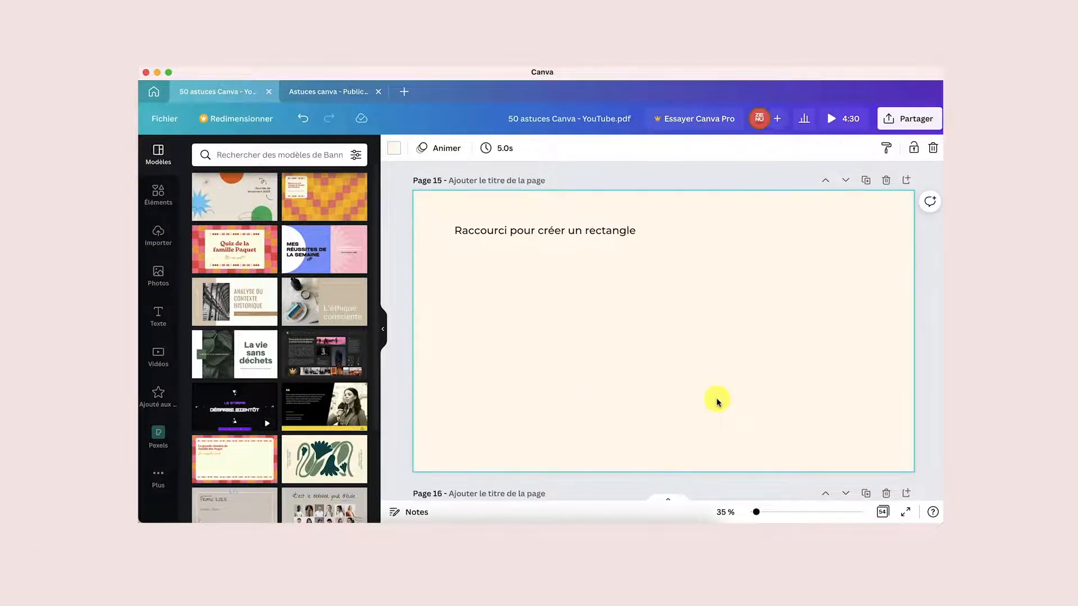
Step: Add a rectangle on page 15, reduce its height and width, and place it near the middle of the page
{"action": "key", "text": "r"}
{"action": "left_click_drag", "start_coordinate": [441, 330], "coordinate": [682, 331]}
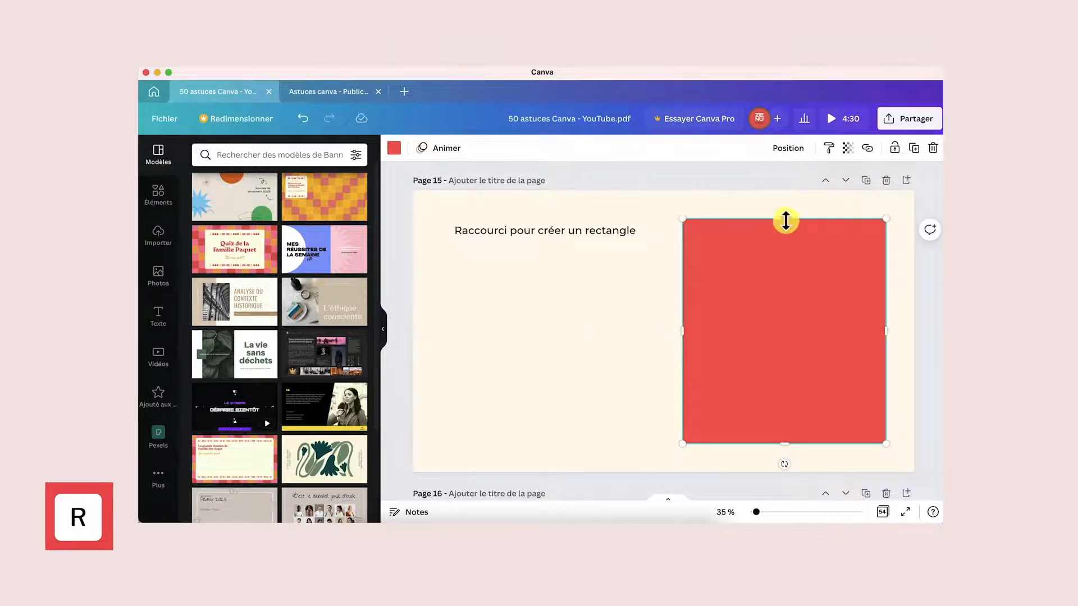
{"action": "left_click_drag", "start_coordinate": [785, 220], "coordinate": [785, 301]}
{"action": "left_click_drag", "start_coordinate": [886, 372], "coordinate": [828, 378]}
{"action": "left_click_drag", "start_coordinate": [827, 303], "coordinate": [784, 342]}
{"action": "left_click_drag", "start_coordinate": [752, 391], "coordinate": [679, 345]}
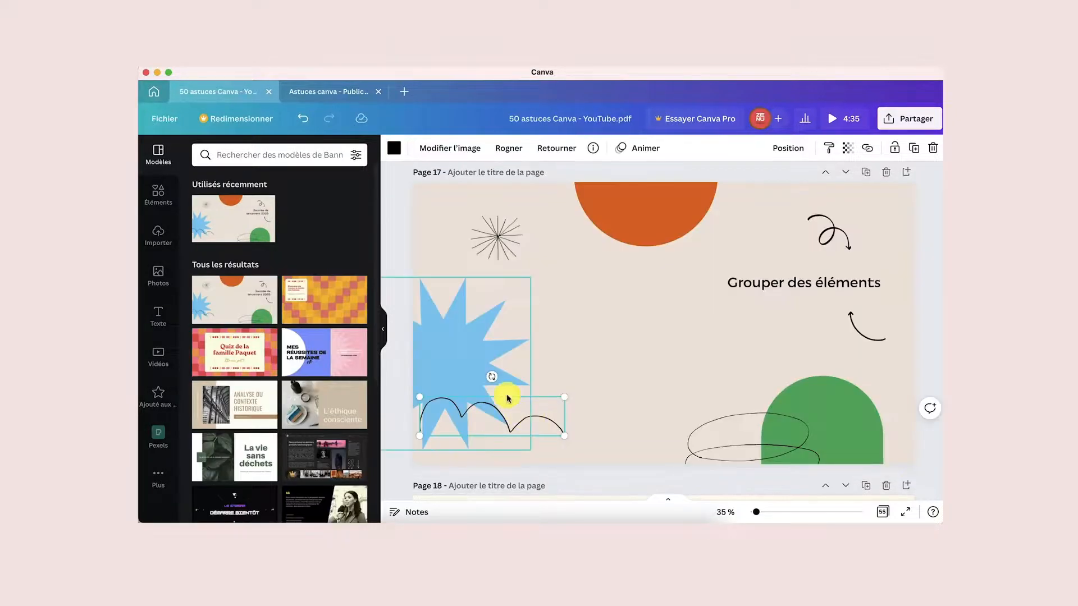
Step: Undo the wavy line's move on page 17 and group the line burst, blue star and wavy line
{"action": "key", "text": "super+z"}
{"action": "left_click", "coordinate": [458, 339]}
{"action": "left_click", "coordinate": [617, 385]}
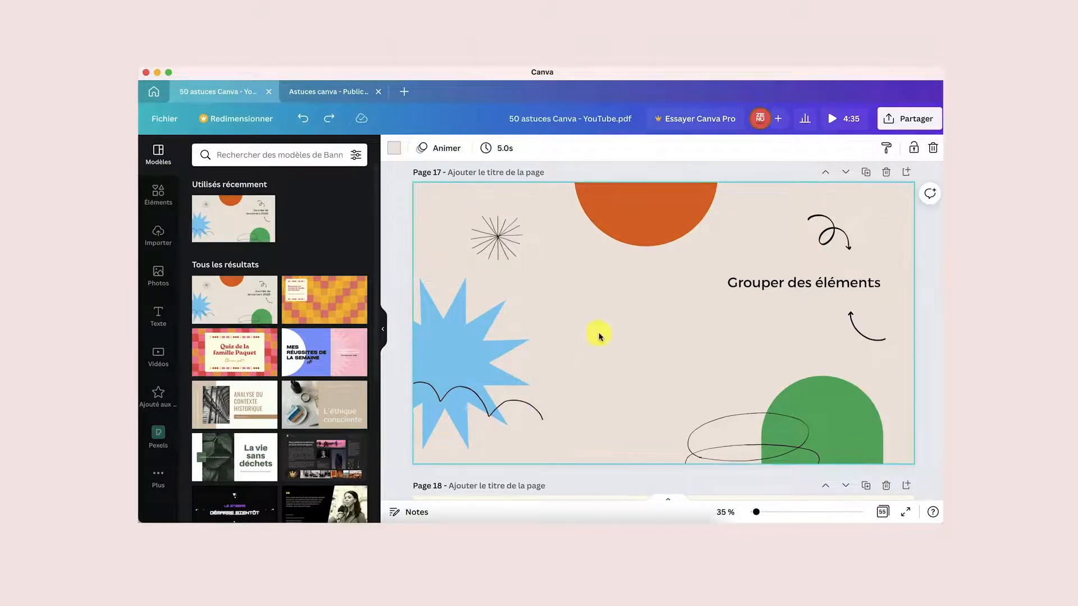
{"action": "left_click_drag", "start_coordinate": [424, 194], "coordinate": [525, 436]}
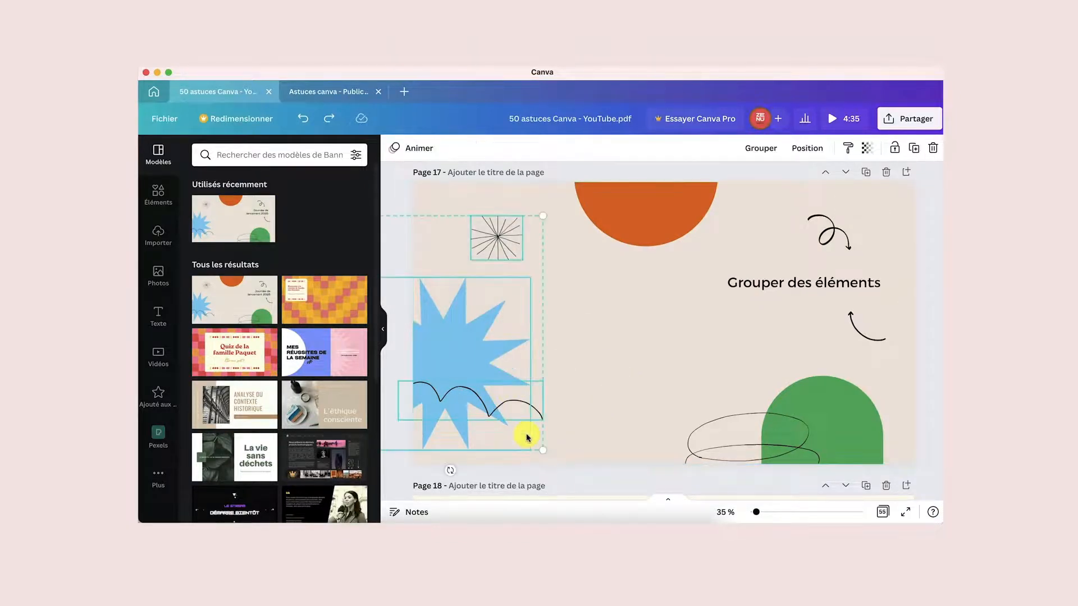
{"action": "key", "text": "super+g"}
Step: Move the group fully onto the page and shrink it to about 927 by 1173
{"action": "left_click_drag", "start_coordinate": [464, 373], "coordinate": [557, 403]}
{"action": "mouse_move", "coordinate": [616, 451]}
{"action": "left_mouse_down"}
{"action": "mouse_move", "coordinate": [515, 369]}
{"action": "mouse_move", "coordinate": [554, 389]}
{"action": "mouse_move", "coordinate": [607, 450]}
{"action": "left_mouse_up"}
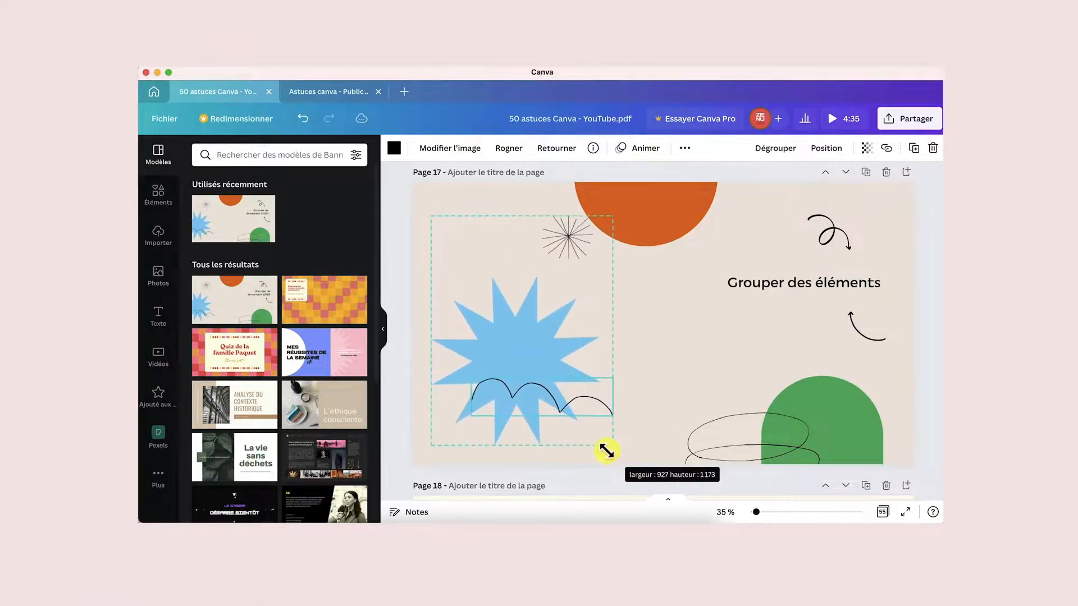
{"action": "left_click_drag", "start_coordinate": [530, 356], "coordinate": [514, 355]}
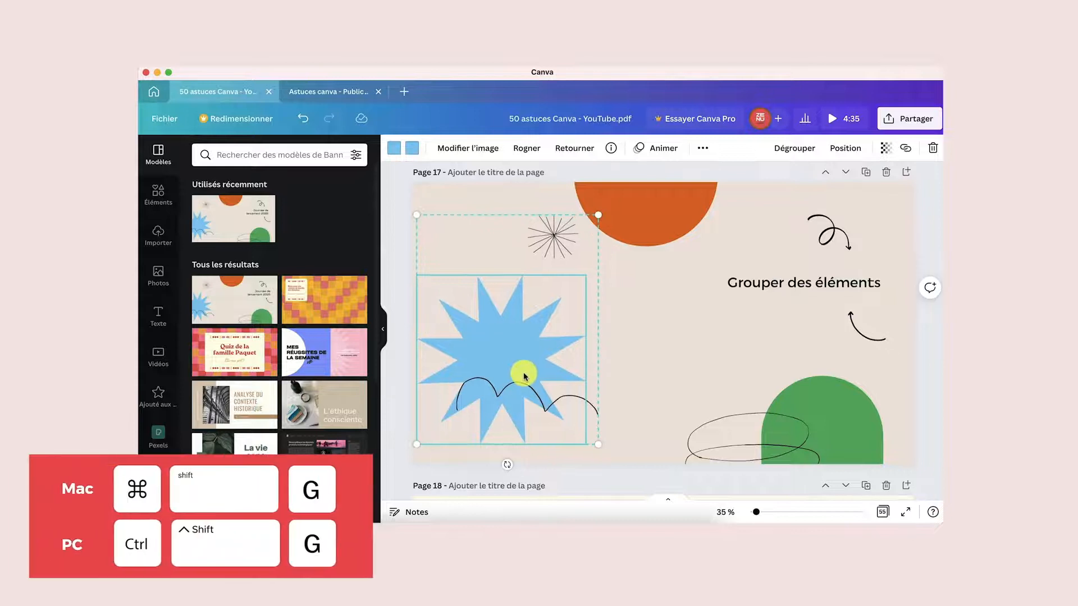
Step: Ungroup the three elements and reposition the line burst and the blue star independently
{"action": "key", "text": "super+shift+g"}
{"action": "left_click", "coordinate": [635, 369]}
{"action": "left_click", "coordinate": [541, 400]}
{"action": "left_click", "coordinate": [553, 301]}
{"action": "left_click", "coordinate": [568, 249]}
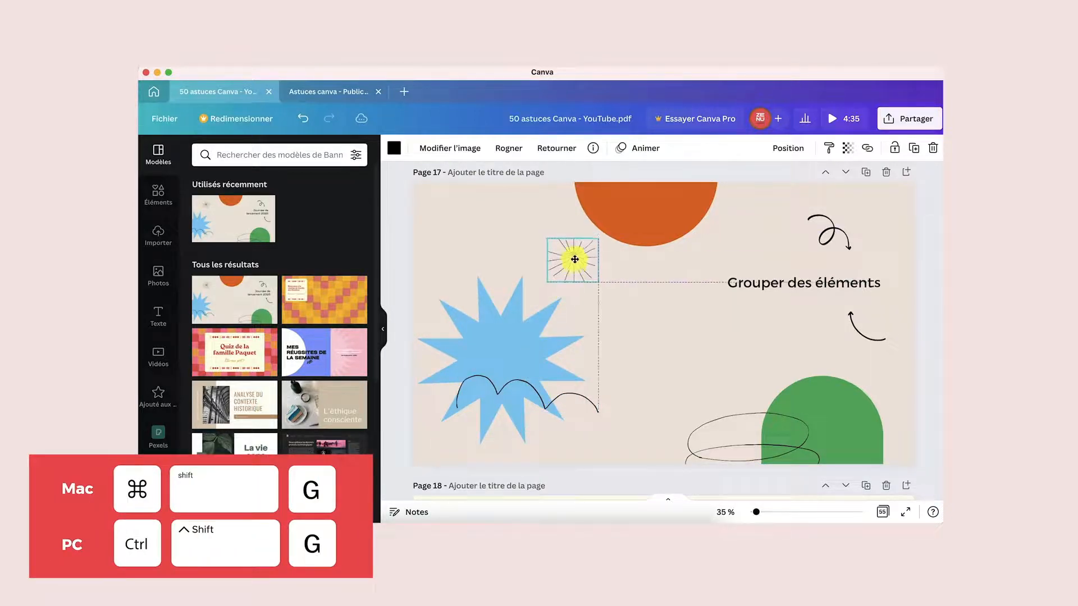
{"action": "left_click_drag", "start_coordinate": [529, 305], "coordinate": [508, 306]}
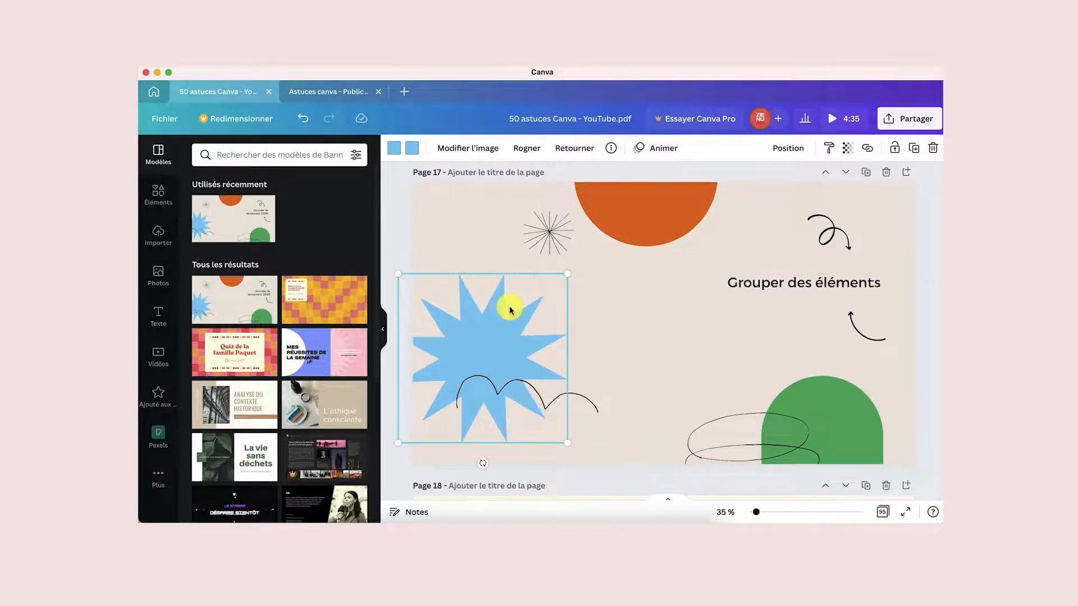
{"action": "left_click", "coordinate": [644, 341]}
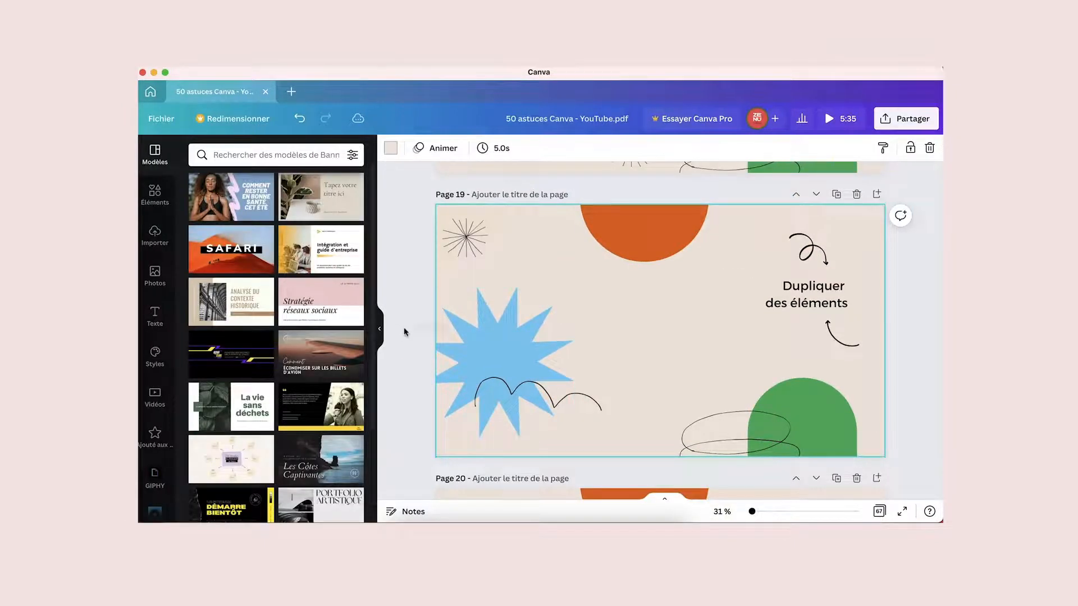
Step: Duplicate the small line burst on page 19 and again on page 20, placing each copy away from its original
{"action": "left_click", "coordinate": [416, 315]}
{"action": "left_click", "coordinate": [472, 247]}
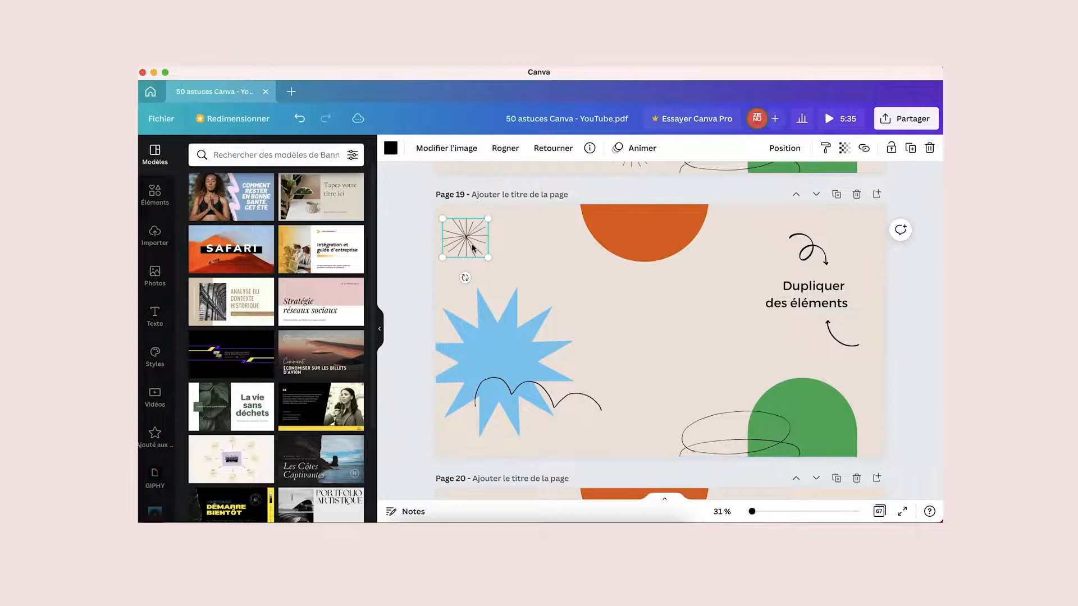
{"action": "key", "text": "super+d"}
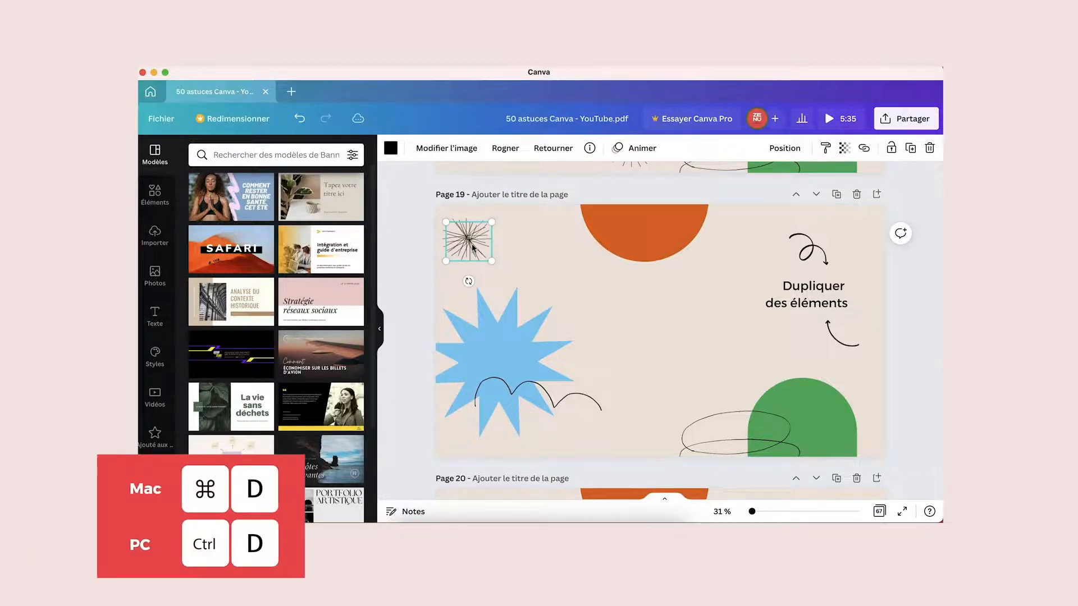
{"action": "left_click_drag", "start_coordinate": [475, 244], "coordinate": [549, 260]}
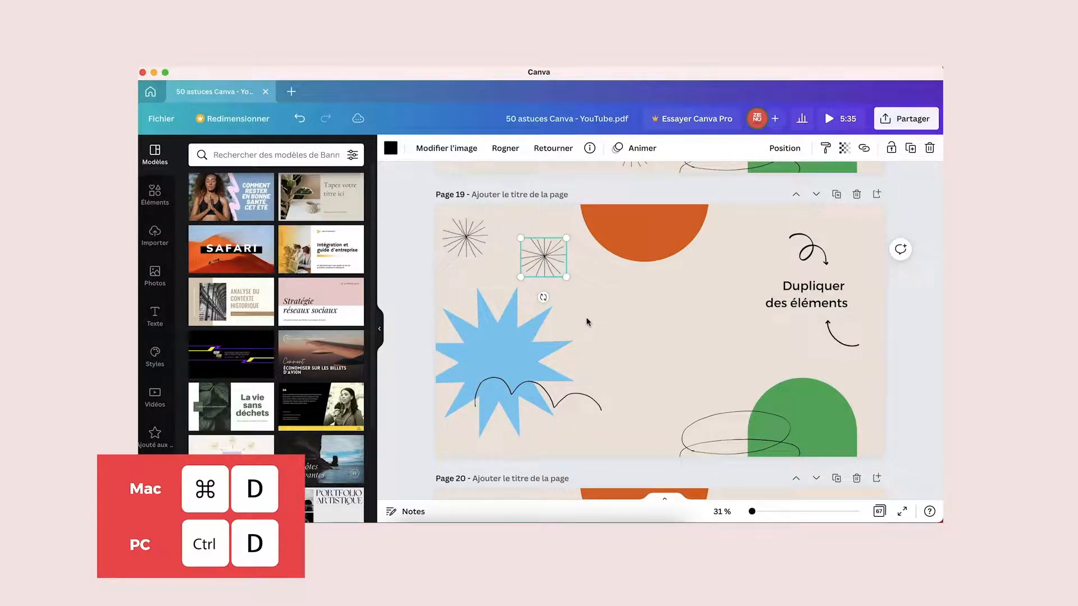
{"action": "left_click", "coordinate": [471, 244]}
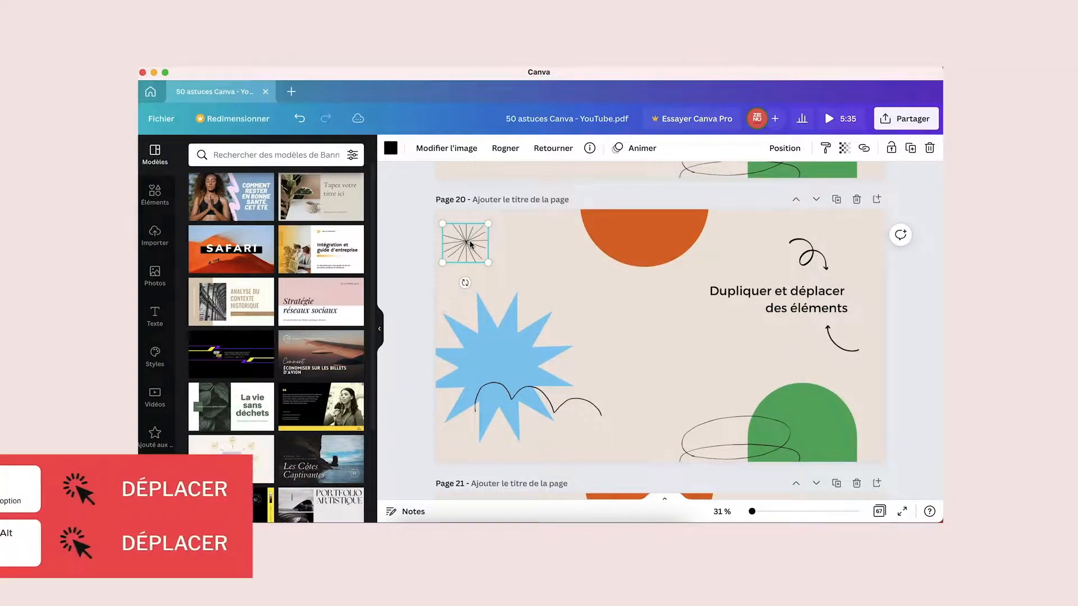
{"action": "left_click_drag", "start_coordinate": [471, 245], "coordinate": [667, 348]}
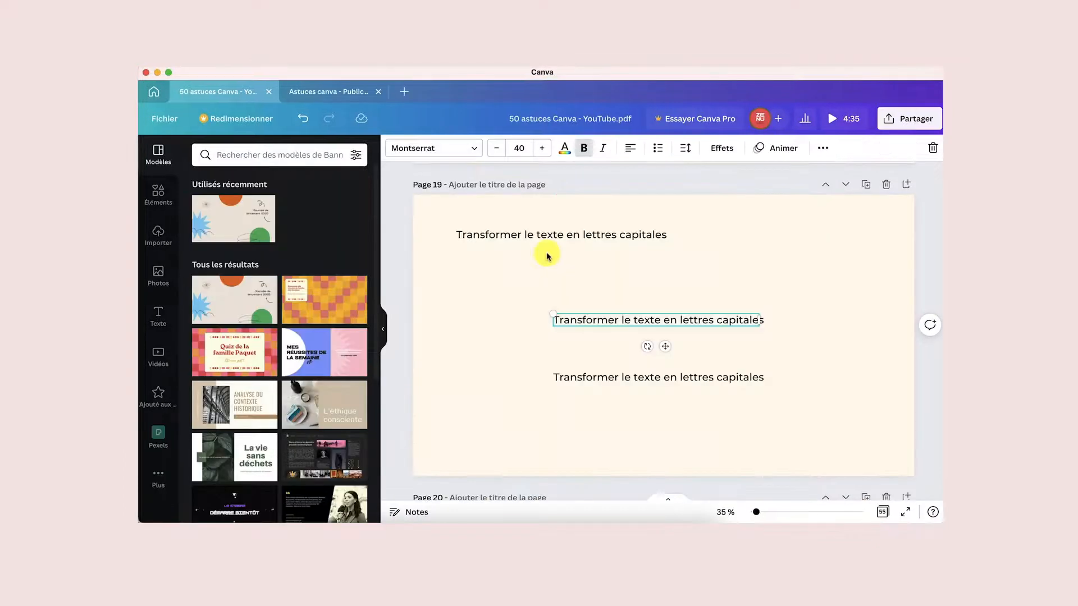
Step: Convert the middle text on the capital-letters page to uppercase and widen its text box
{"action": "key", "text": "super+shift+k"}
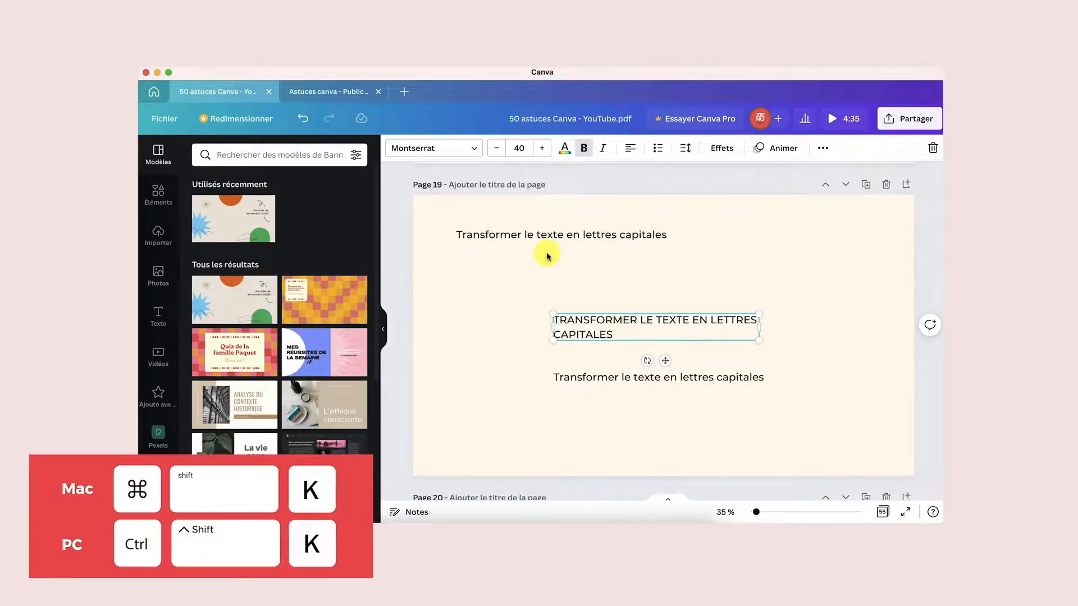
{"action": "left_click_drag", "start_coordinate": [758, 325], "coordinate": [790, 321]}
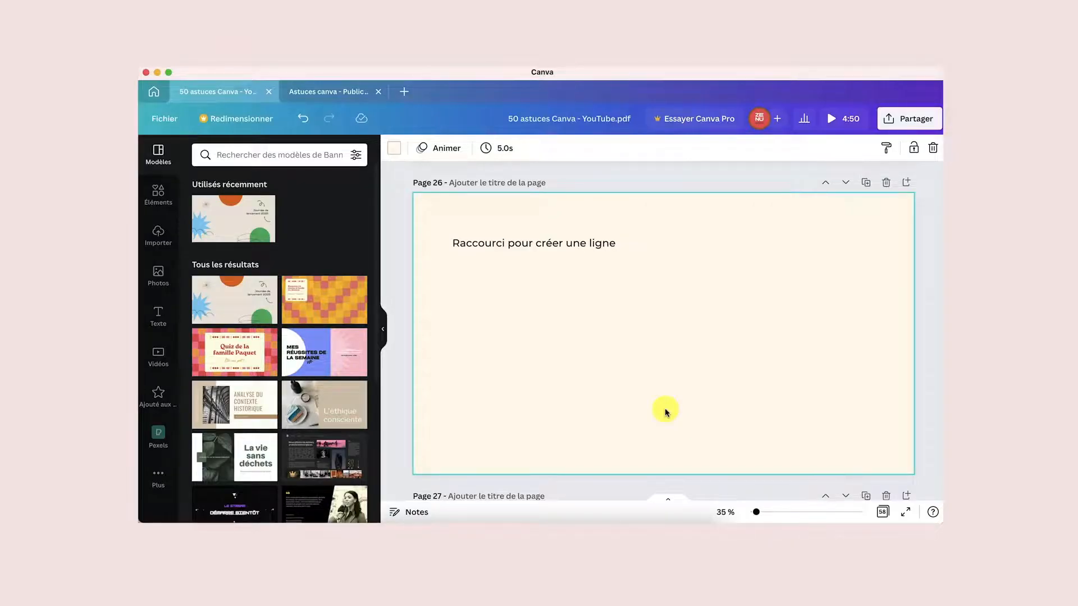
Step: Add a line on page 26 and make the black line much thicker
{"action": "key", "text": "l"}
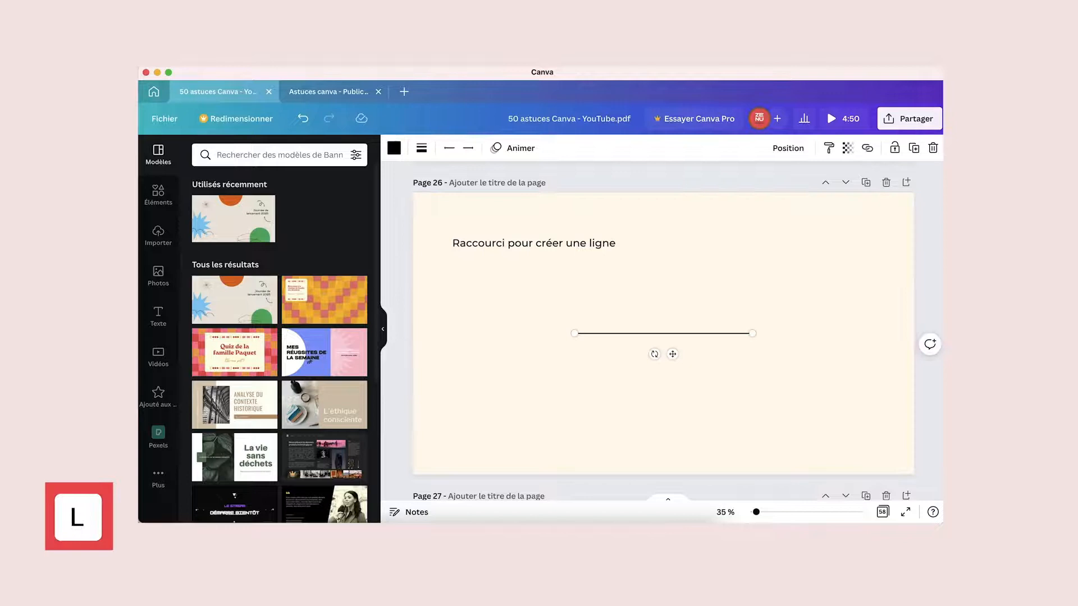
{"action": "left_click", "coordinate": [421, 149]}
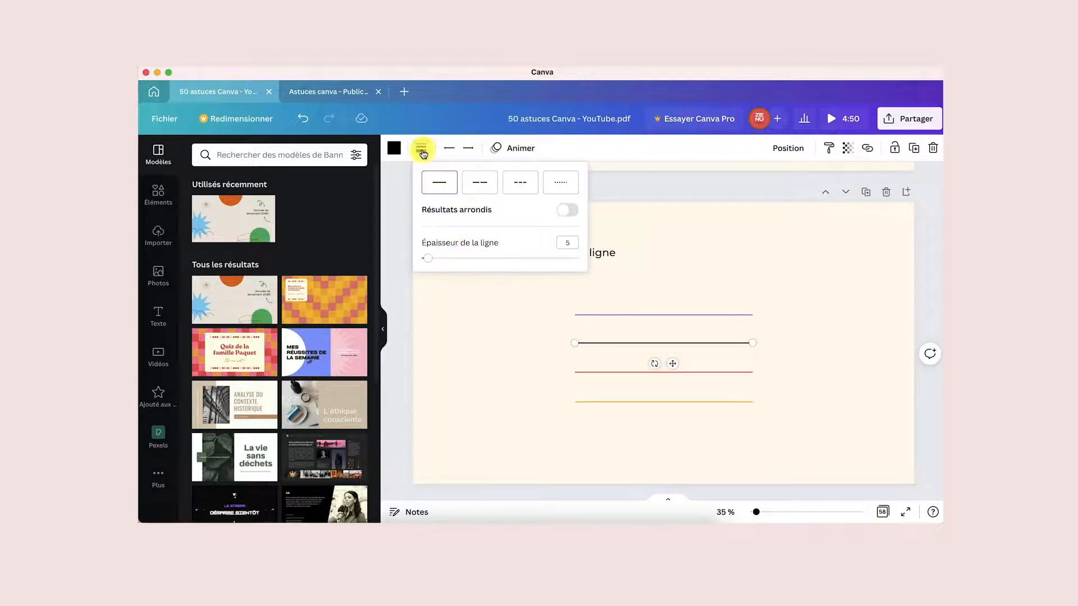
{"action": "left_click_drag", "start_coordinate": [431, 263], "coordinate": [528, 259]}
Step: Try the dashed and dotted styles on the thick black line, turn on rounded ends, and return it to solid
{"action": "left_click", "coordinate": [489, 183]}
{"action": "left_click", "coordinate": [525, 183]}
{"action": "left_click", "coordinate": [560, 182]}
{"action": "left_click", "coordinate": [567, 210]}
{"action": "left_click", "coordinate": [494, 183]}
{"action": "left_click", "coordinate": [443, 183]}
Step: Try several start caps on the thick line, settle on the filled diamond, and give its other end a filled arrowhead
{"action": "left_click", "coordinate": [449, 149]}
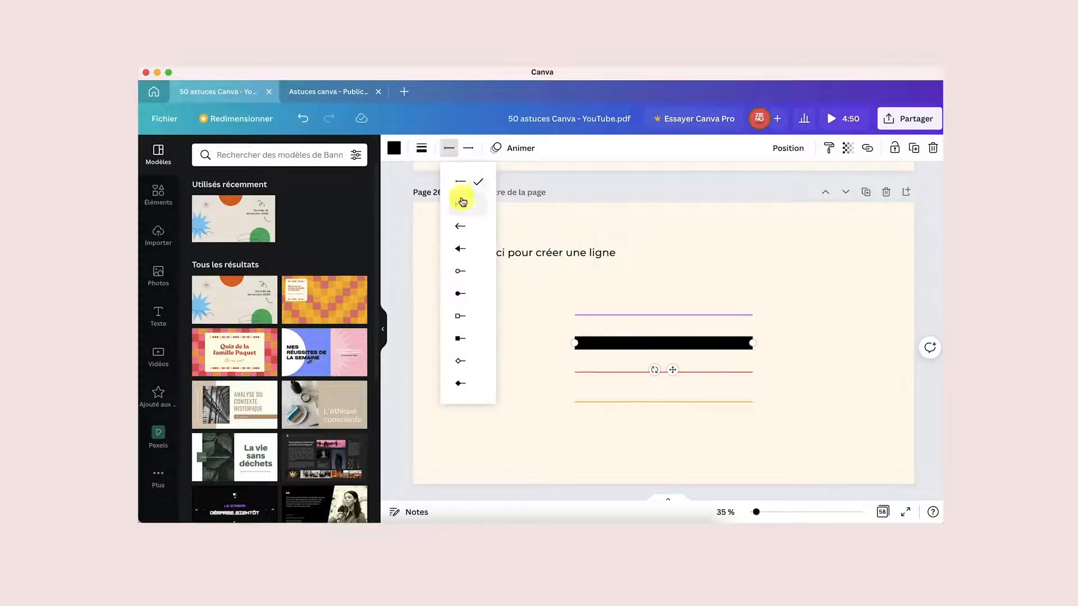
{"action": "left_click", "coordinate": [461, 203]}
{"action": "left_click", "coordinate": [461, 248]}
{"action": "left_click", "coordinate": [460, 294]}
{"action": "left_click", "coordinate": [472, 383]}
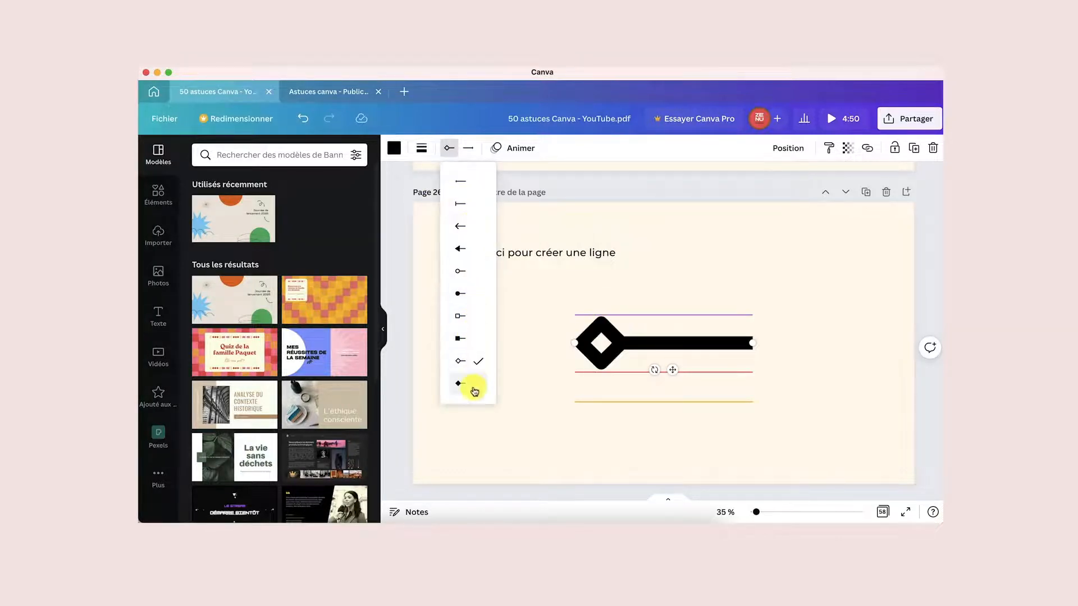
{"action": "left_click", "coordinate": [468, 147]}
{"action": "left_click", "coordinate": [489, 247]}
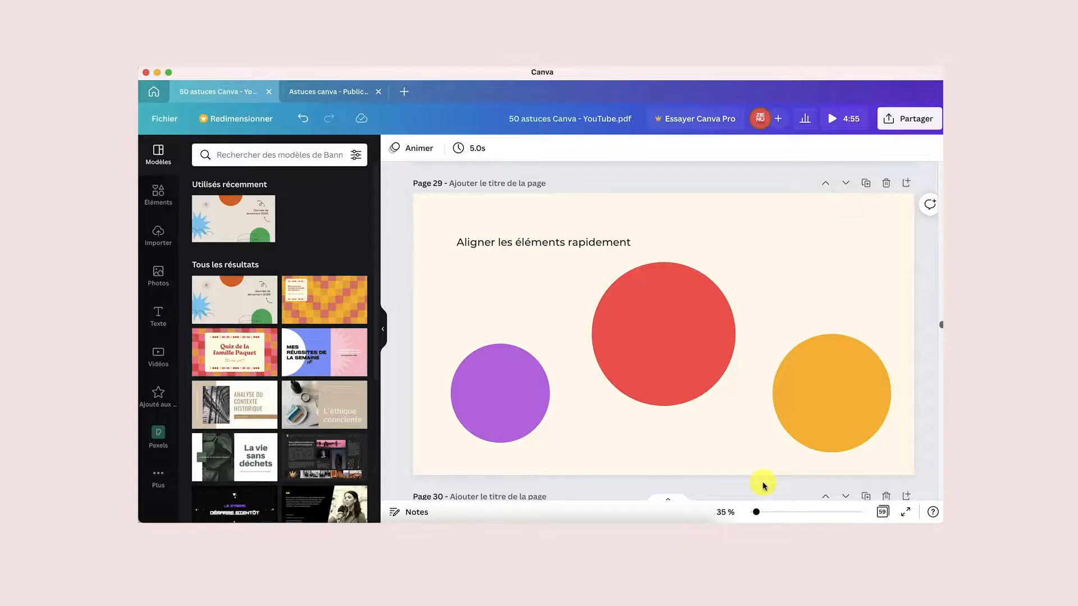
Step: Align and evenly space the three circles on page 29 in one go with the automatic rearrange option
{"action": "left_click", "coordinate": [691, 361]}
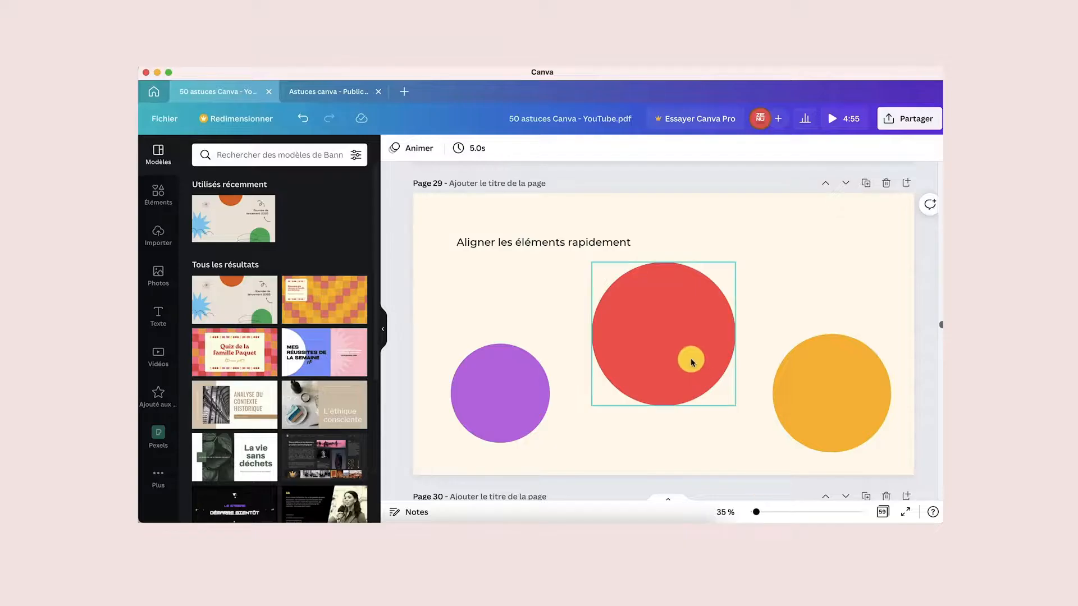
{"action": "left_click_drag", "start_coordinate": [433, 289], "coordinate": [865, 430]}
{"action": "left_click", "coordinate": [810, 147]}
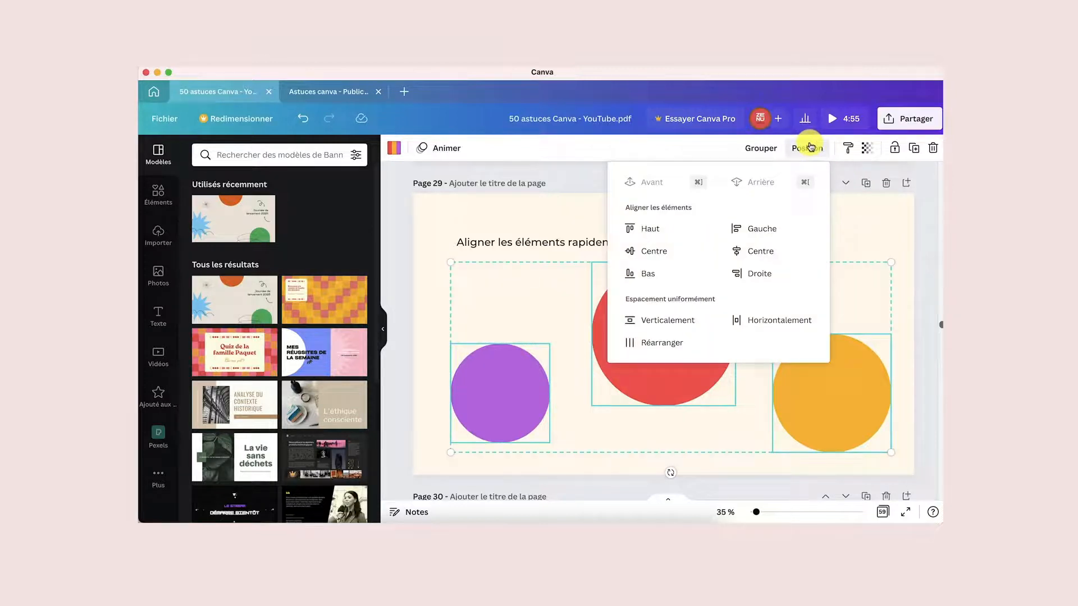
{"action": "left_click", "coordinate": [679, 343]}
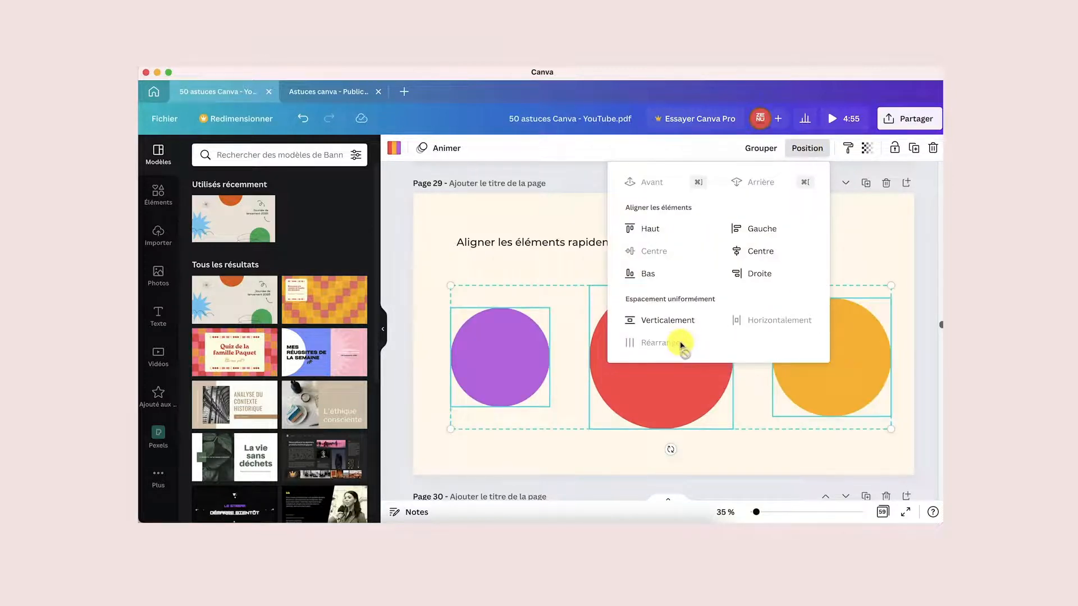
{"action": "left_click", "coordinate": [864, 260]}
{"action": "left_click", "coordinate": [864, 259]}
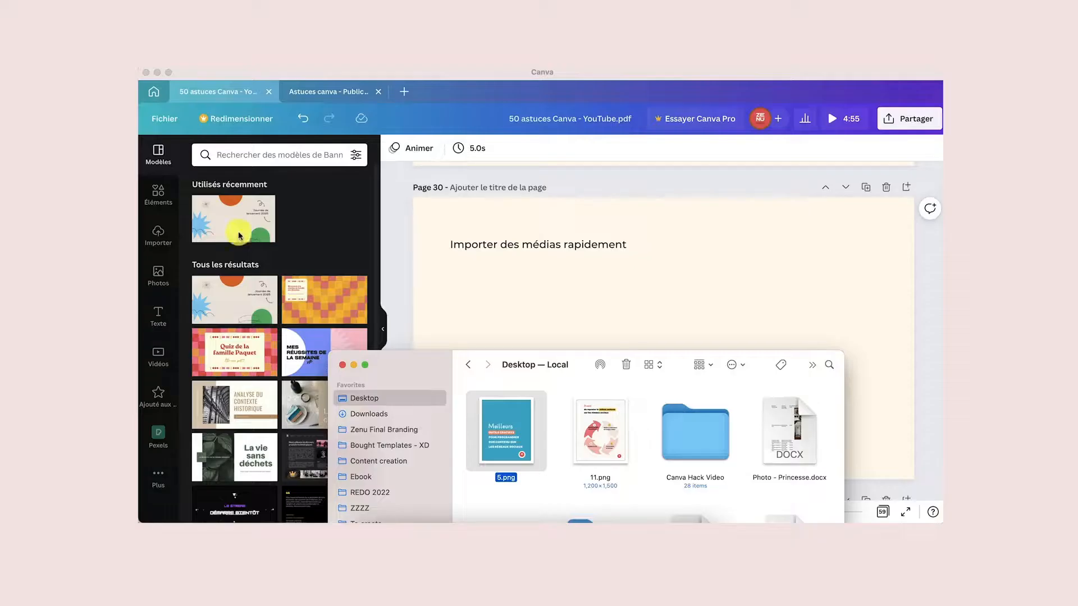
Step: Import 5.png from the Desktop folder straight onto page 30
{"action": "left_click", "coordinate": [163, 241]}
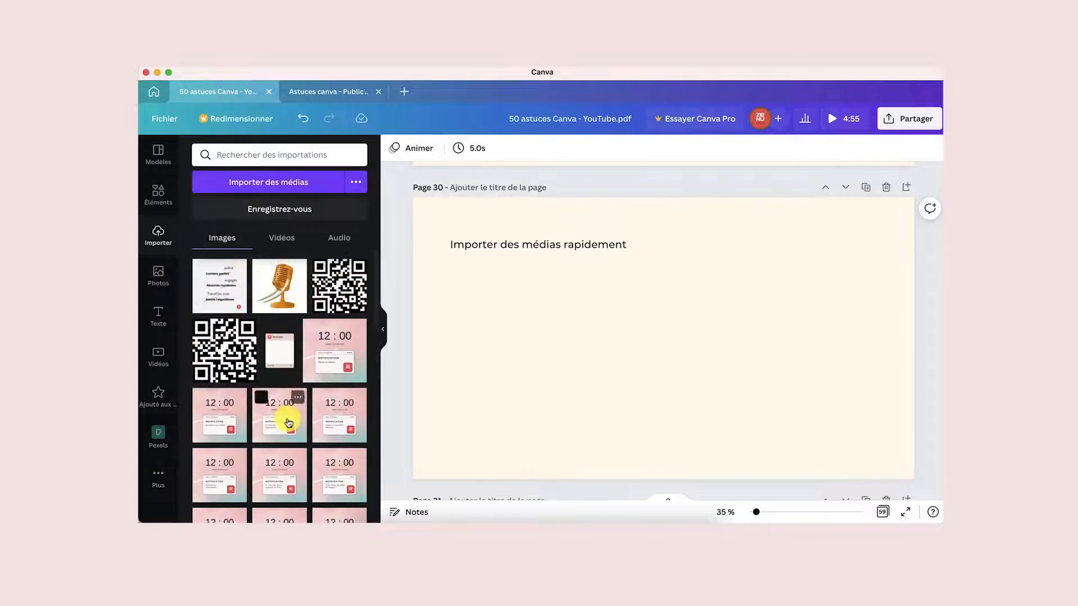
{"action": "left_click", "coordinate": [278, 184]}
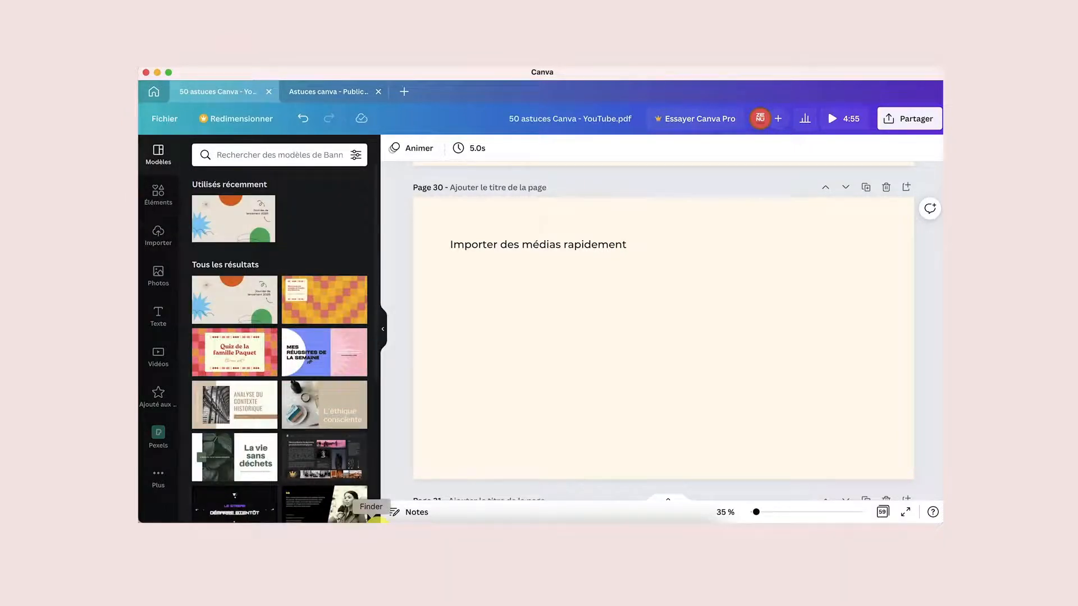
{"action": "left_click", "coordinate": [375, 520]}
{"action": "left_click_drag", "start_coordinate": [486, 408], "coordinate": [714, 279]}
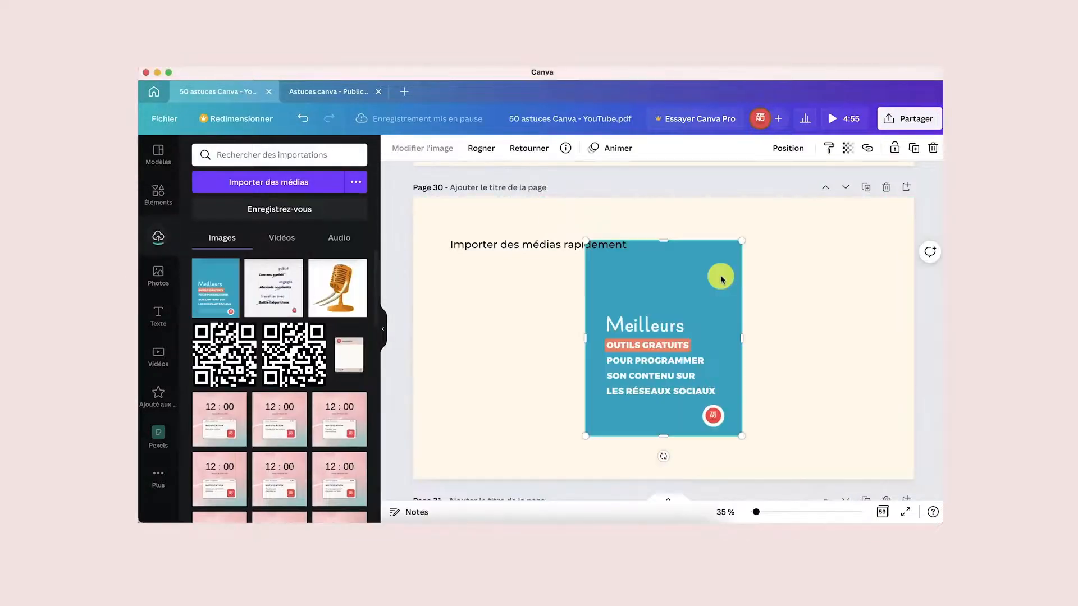
Step: Shrink the imported picture to about 659 by 824 and place it below the page title
{"action": "left_click_drag", "start_coordinate": [738, 266], "coordinate": [722, 285]}
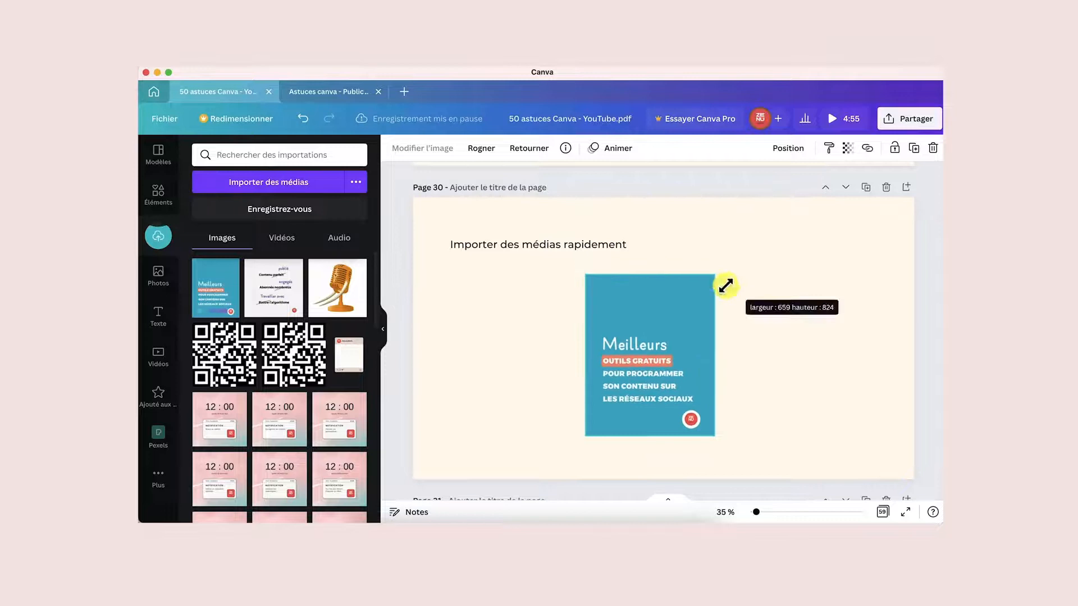
{"action": "left_click_drag", "start_coordinate": [674, 325], "coordinate": [678, 336]}
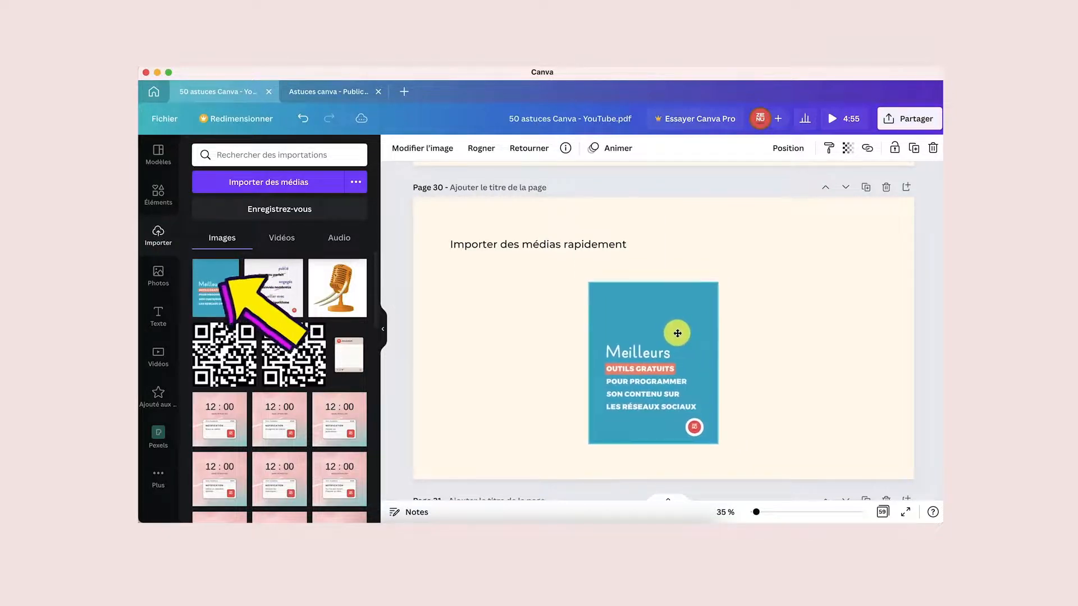
{"action": "left_click", "coordinate": [767, 387]}
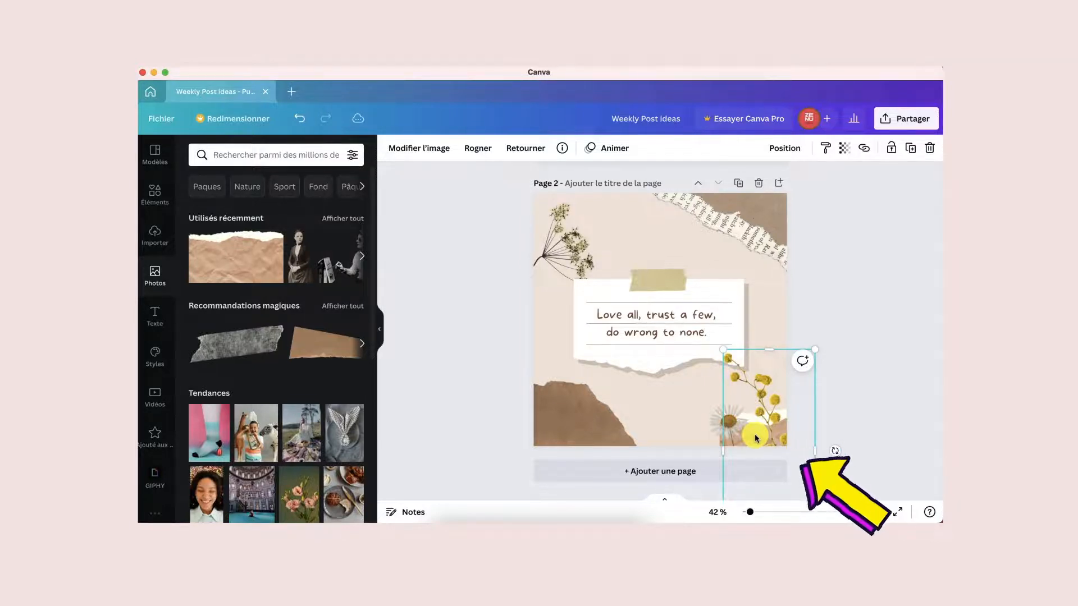
Step: Select the torn brown paper layered beneath the flowers in the lower-right corner of page 2
{"action": "left_click", "coordinate": [861, 311]}
{"action": "left_click", "coordinate": [775, 397]}
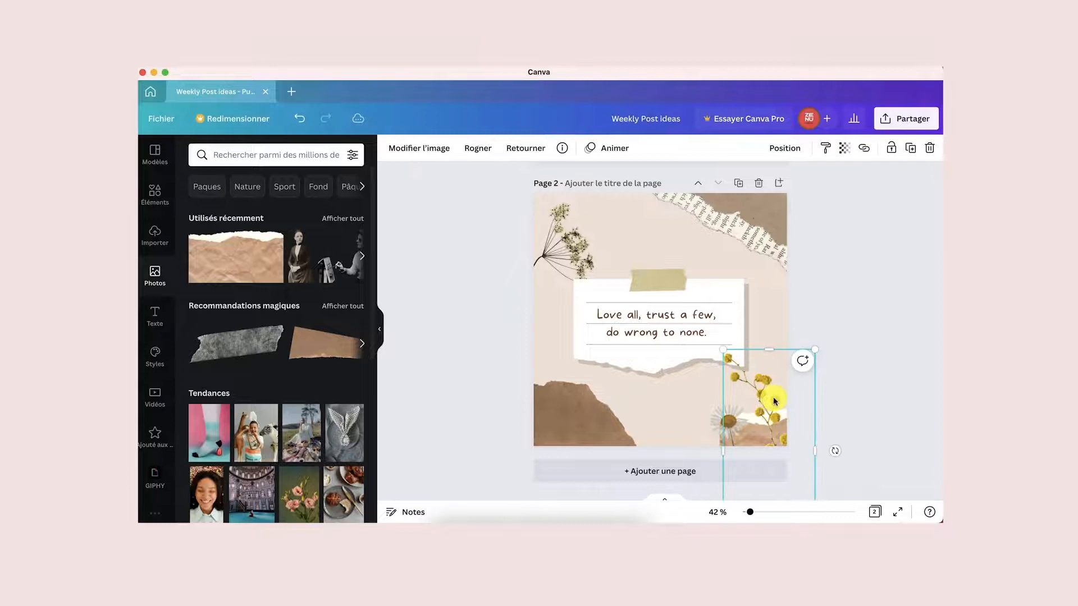
{"action": "left_click", "coordinate": [735, 428]}
{"action": "left_click", "coordinate": [770, 436]}
{"action": "left_click", "coordinate": [735, 421]}
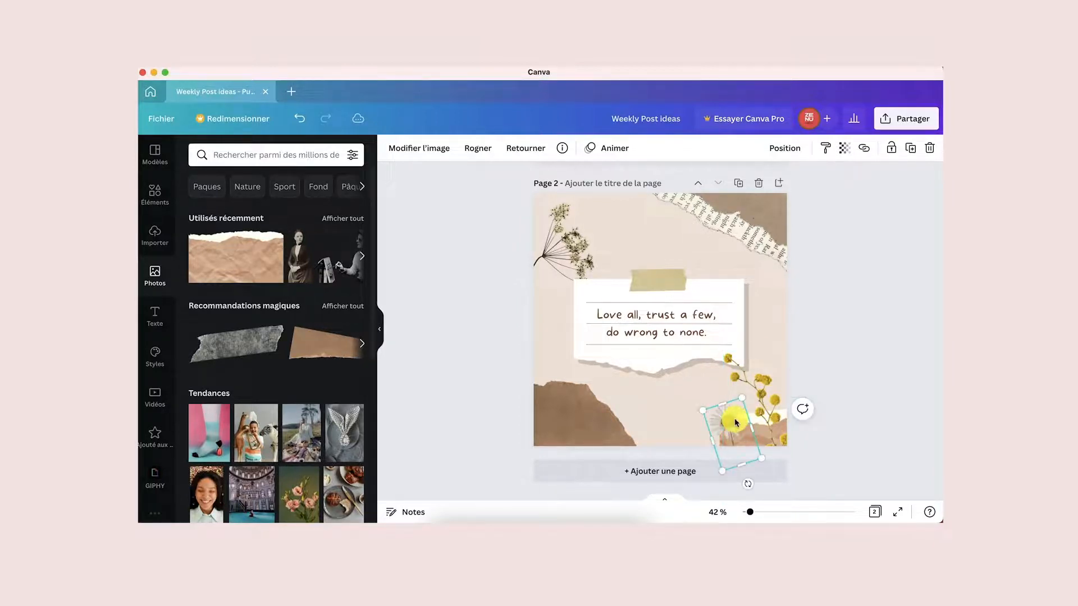
{"action": "left_click", "coordinate": [775, 385]}
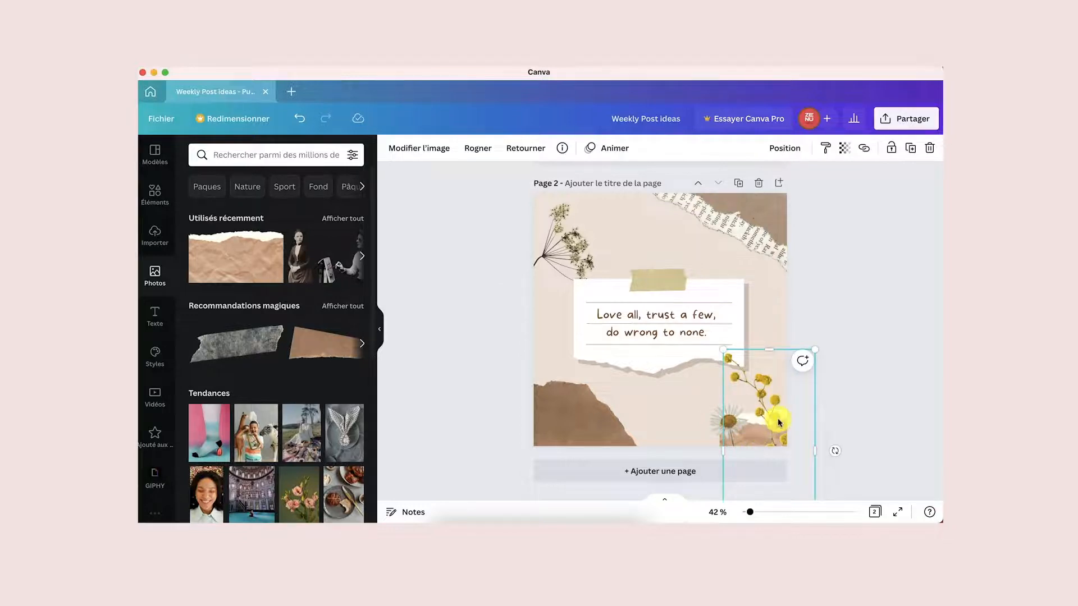
{"action": "left_click", "coordinate": [785, 437]}
{"action": "left_click", "coordinate": [764, 433]}
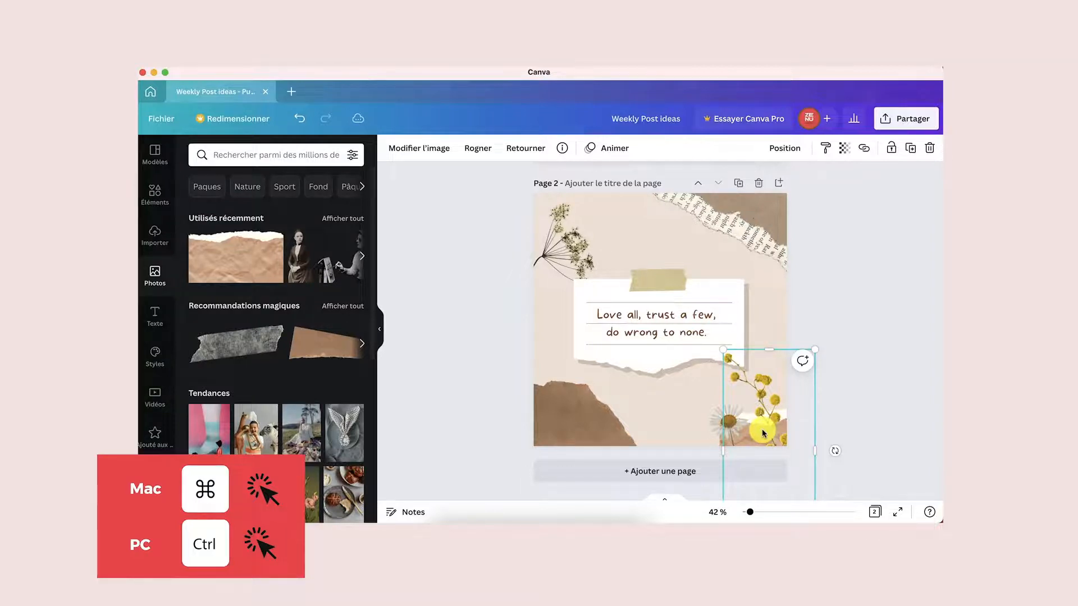
{"action": "left_click", "coordinate": [768, 415], "text": "ctrl"}
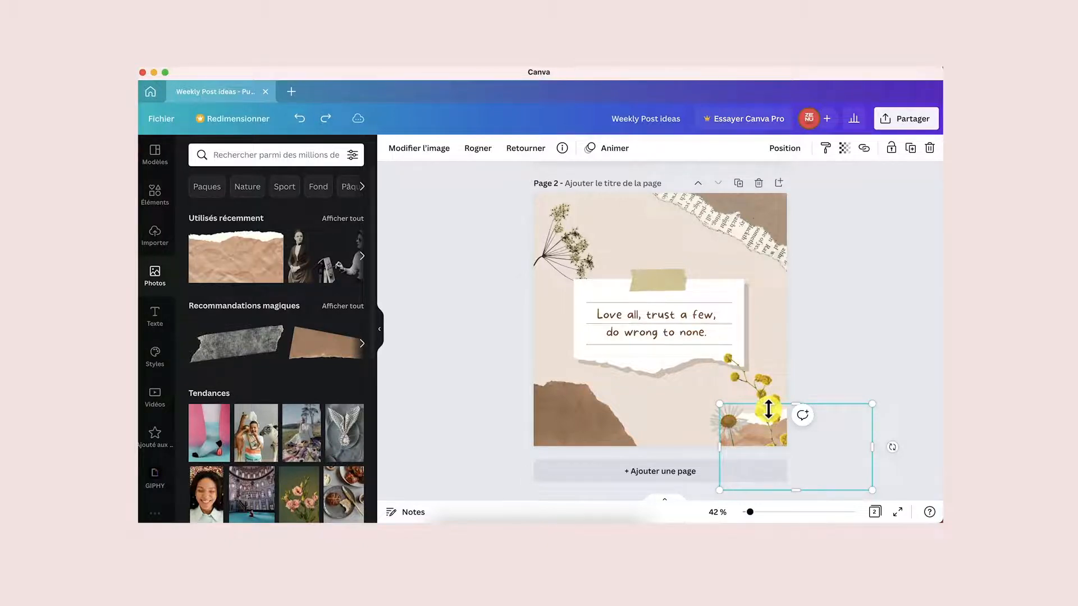
Step: Try resizing and moving the torn paper behind the flowers on page 2
{"action": "left_click_drag", "start_coordinate": [767, 406], "coordinate": [753, 338]}
{"action": "left_click_drag", "start_coordinate": [720, 412], "coordinate": [632, 409]}
{"action": "left_click_drag", "start_coordinate": [680, 385], "coordinate": [735, 421]}
{"action": "left_click_drag", "start_coordinate": [686, 443], "coordinate": [678, 478]}
{"action": "mouse_move", "coordinate": [803, 370]}
{"action": "left_mouse_down"}
{"action": "mouse_move", "coordinate": [797, 404]}
{"action": "mouse_move", "coordinate": [796, 389]}
{"action": "left_mouse_up"}
{"action": "left_click_drag", "start_coordinate": [680, 389], "coordinate": [551, 255]}
Step: Undo the resizing and moving of the torn paper on page 2
{"action": "key", "text": "super+z"}
{"action": "key", "text": "super+z"}
{"action": "key", "text": "super+z"}
{"action": "key", "text": "super+z"}
{"action": "key", "text": "super+z"}
{"action": "key", "text": "super+z"}
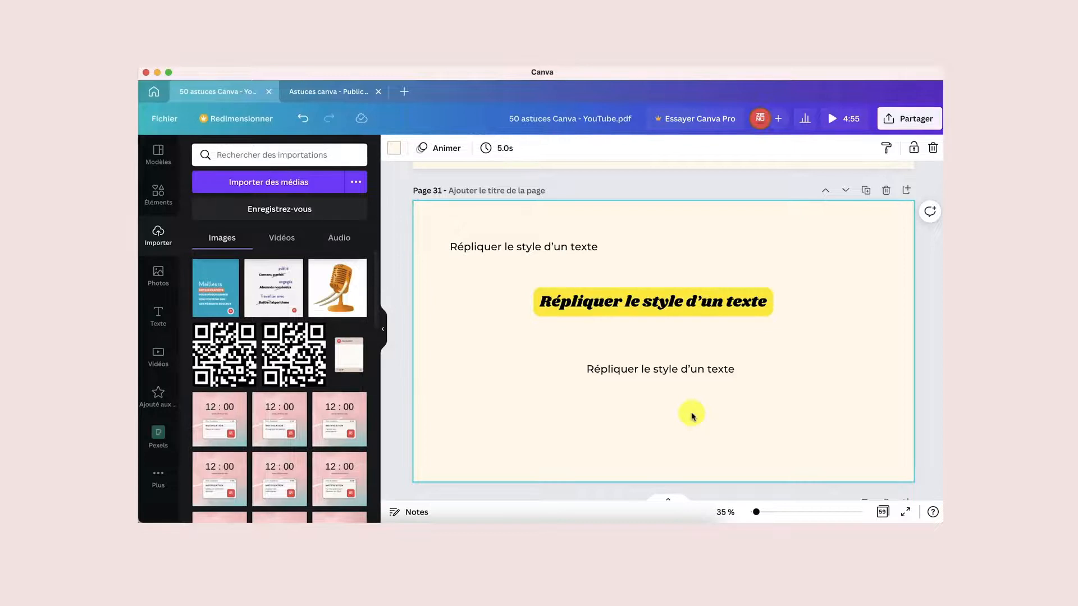
Step: Copy the yellow-highlighted text's style onto the plain text below it on page 31, and widen the restyled text box
{"action": "left_click", "coordinate": [637, 369]}
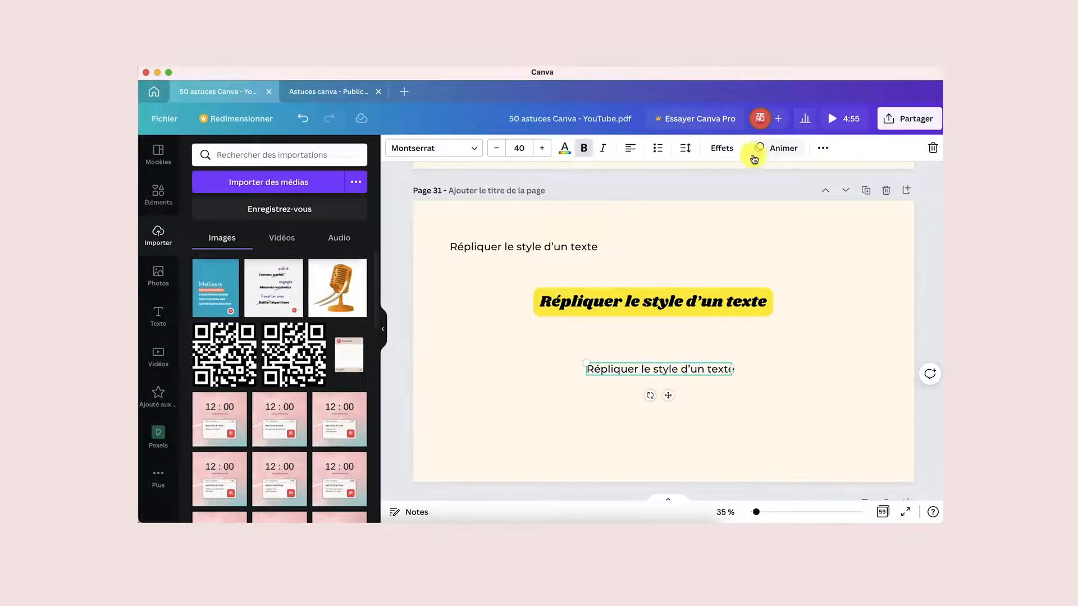
{"action": "left_click", "coordinate": [720, 294]}
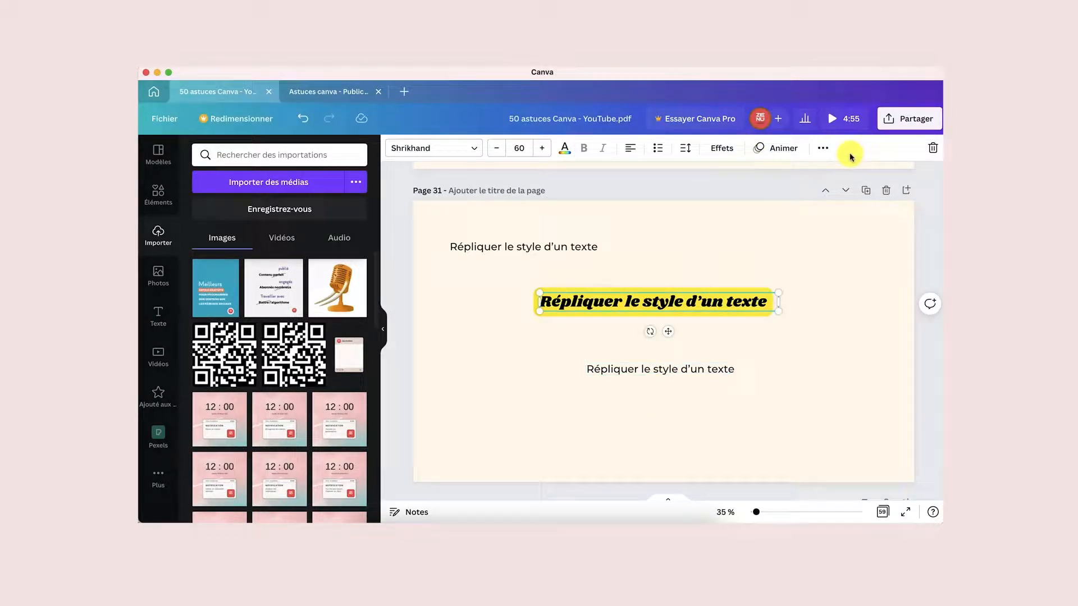
{"action": "left_click", "coordinate": [826, 149]}
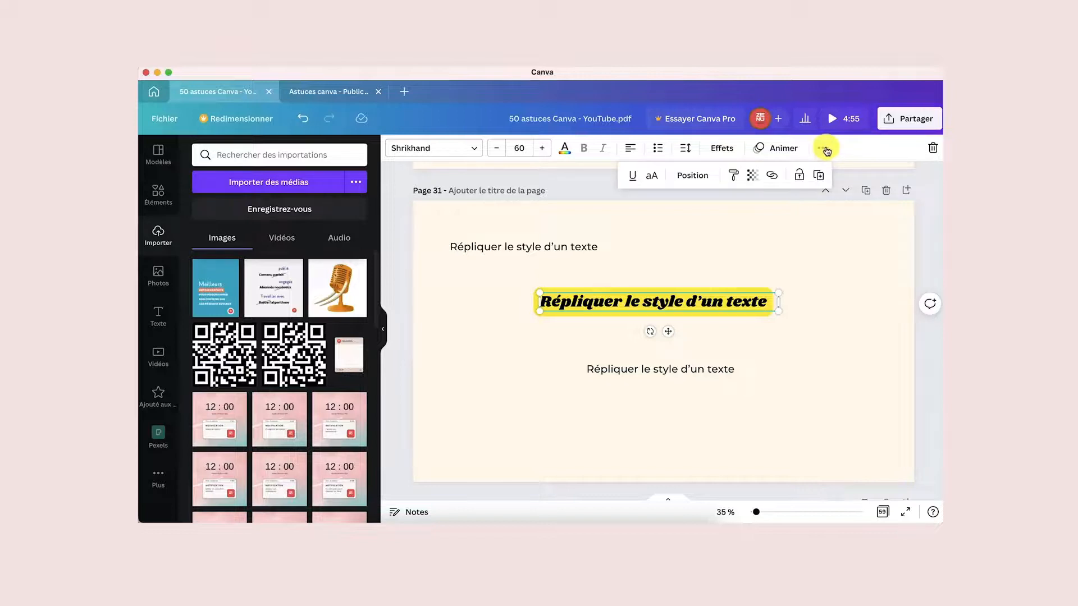
{"action": "left_click", "coordinate": [735, 175]}
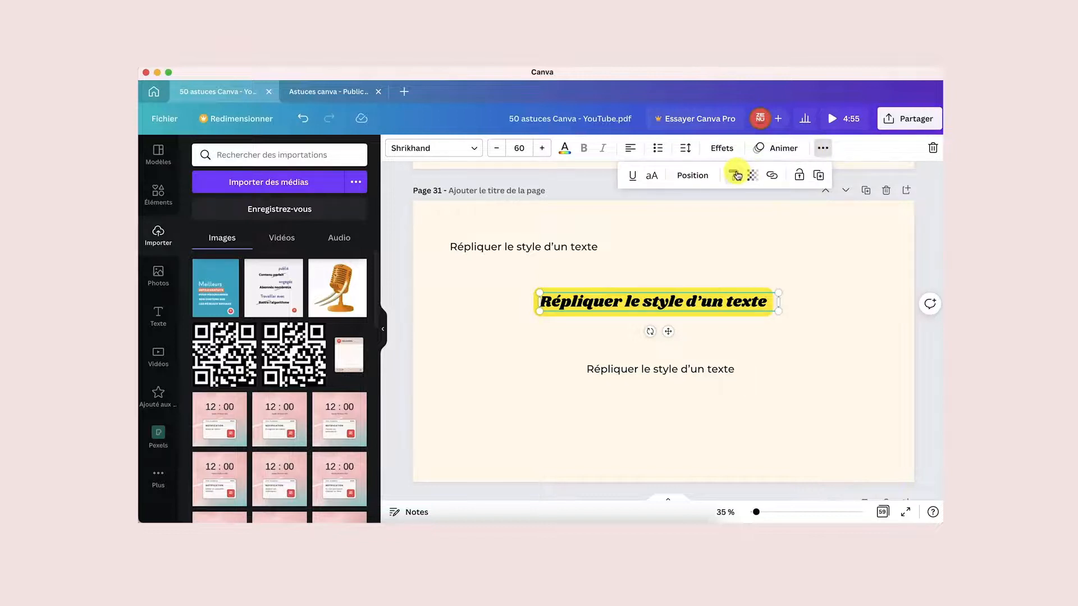
{"action": "left_click", "coordinate": [692, 370]}
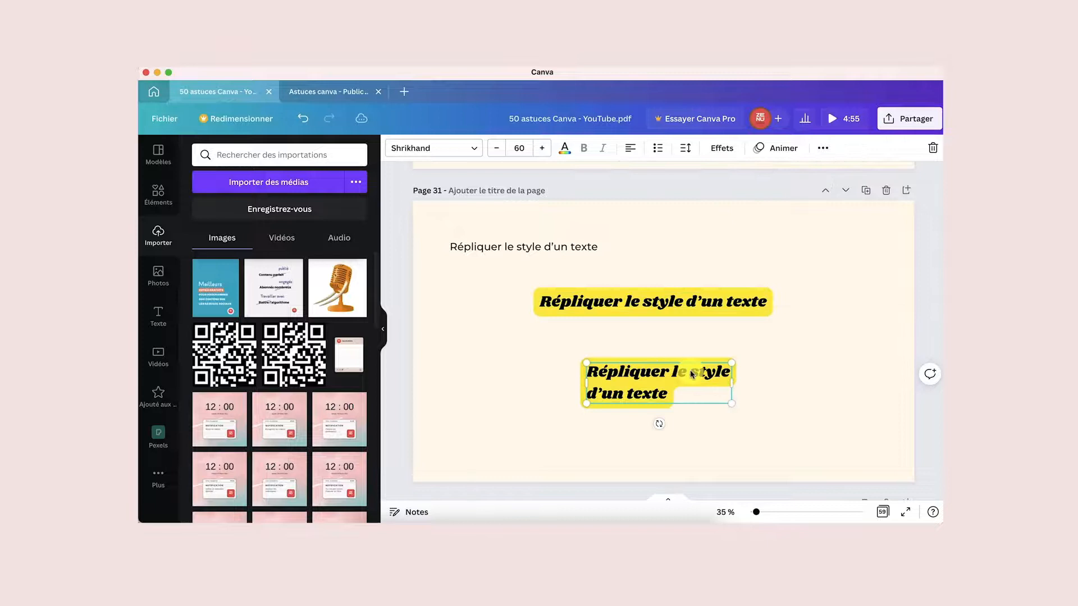
{"action": "left_click_drag", "start_coordinate": [585, 382], "coordinate": [542, 382]}
{"action": "left_click_drag", "start_coordinate": [733, 370], "coordinate": [785, 373]}
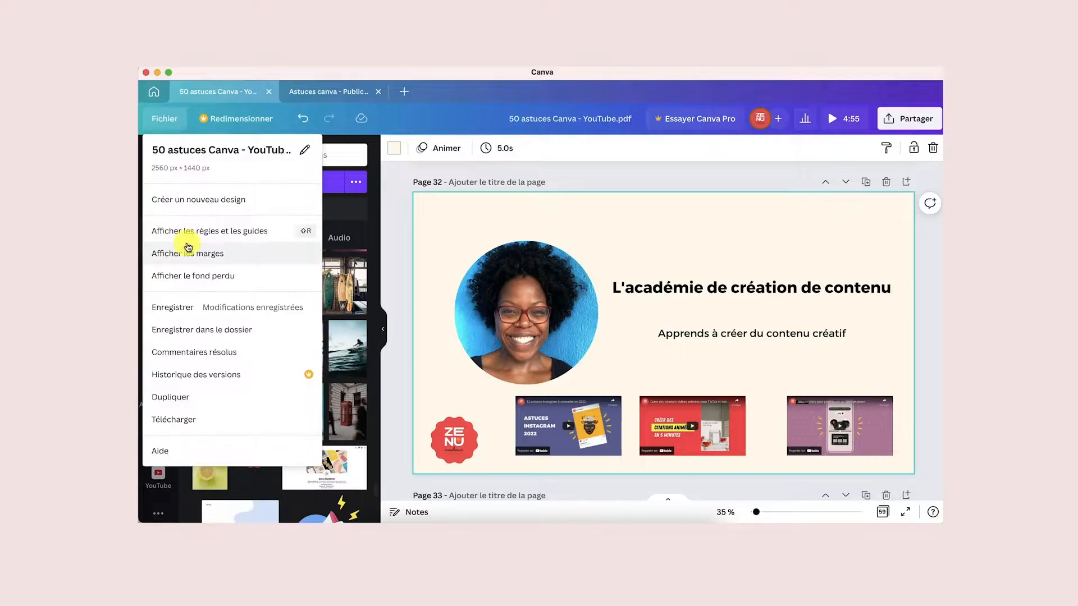
Step: Show the margins and rulers for the design and nudge the logo on page 32 inside the margins
{"action": "left_click", "coordinate": [187, 247]}
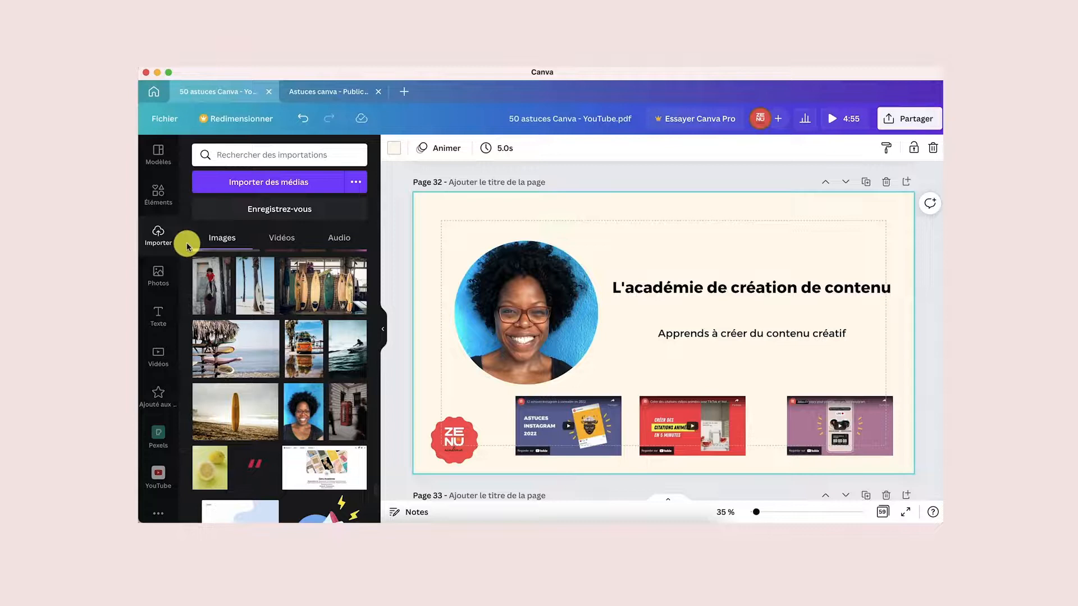
{"action": "left_click", "coordinate": [165, 118]}
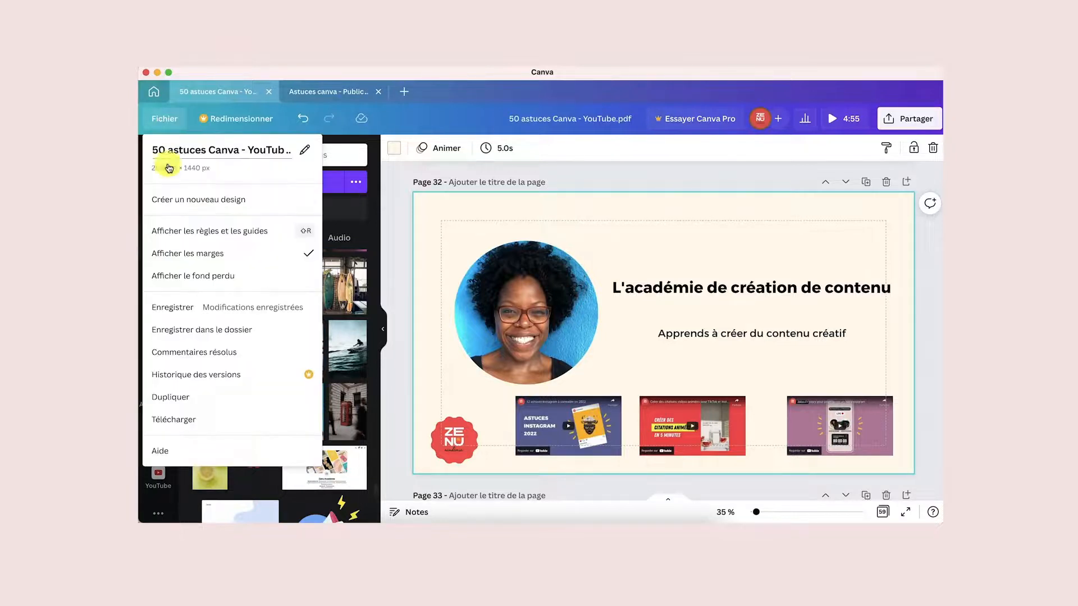
{"action": "left_click", "coordinate": [178, 234]}
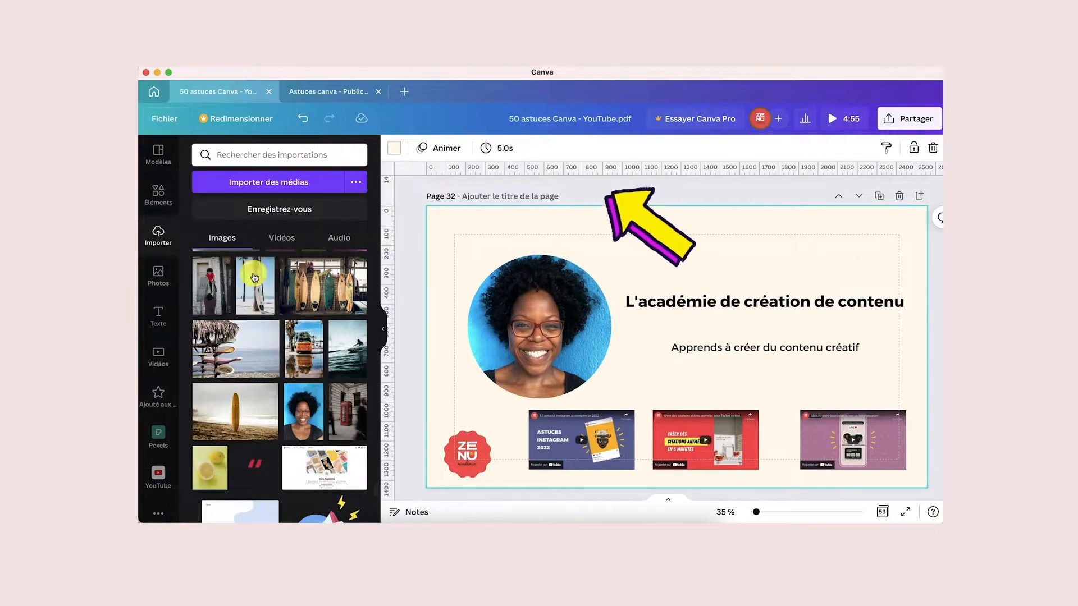
{"action": "left_click_drag", "start_coordinate": [474, 440], "coordinate": [479, 438]}
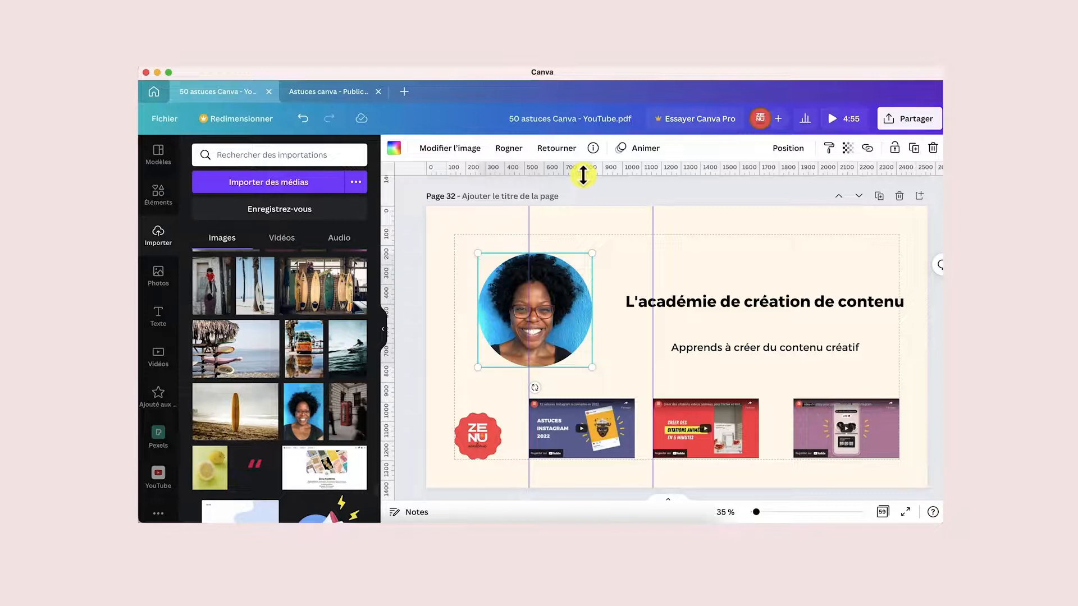
Step: Add horizontal guides at the portrait's lower edge and above the title, and fit the title between the second vertical guide and the right margin
{"action": "left_click_drag", "start_coordinate": [583, 175], "coordinate": [589, 368]}
{"action": "left_click_drag", "start_coordinate": [613, 172], "coordinate": [630, 292]}
{"action": "left_click_drag", "start_coordinate": [696, 303], "coordinate": [712, 301]}
{"action": "left_click_drag", "start_coordinate": [937, 308], "coordinate": [900, 310]}
Step: Move the subtitle up to a new horizontal guide under the title, and shift the third video thumbnail to even the row's spacing
{"action": "left_click_drag", "start_coordinate": [713, 169], "coordinate": [721, 321]}
{"action": "left_click_drag", "start_coordinate": [731, 351], "coordinate": [731, 331]}
{"action": "left_click", "coordinate": [718, 392]}
{"action": "left_click_drag", "start_coordinate": [824, 416], "coordinate": [806, 415]}
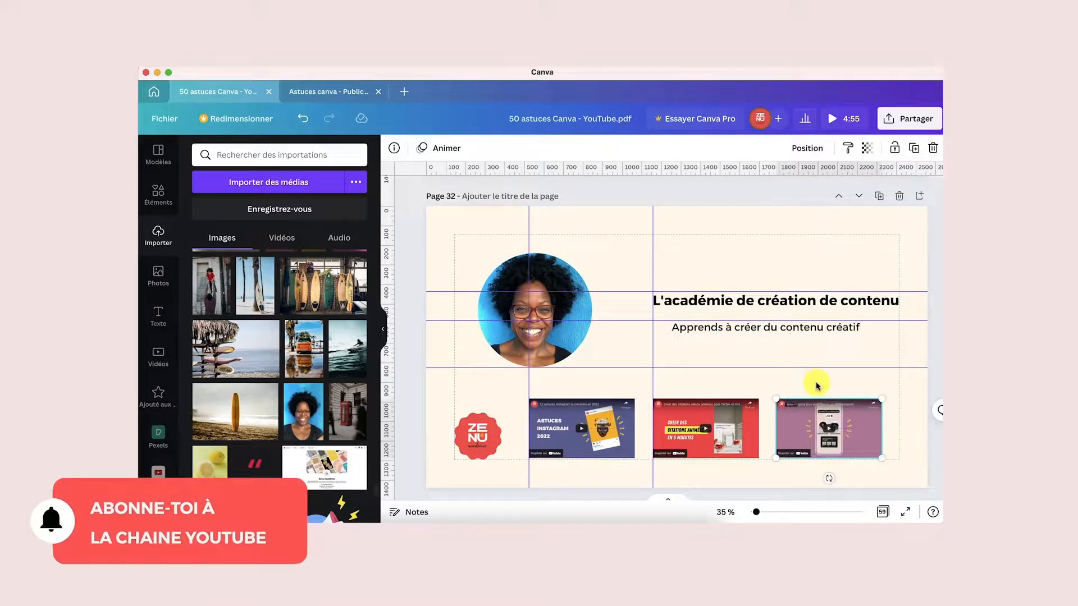
Step: Remove the three horizontal guides and the vertical guide at the first video thumbnail from page 32
{"action": "left_click_drag", "start_coordinate": [630, 368], "coordinate": [630, 174]}
{"action": "left_click_drag", "start_coordinate": [631, 292], "coordinate": [630, 173]}
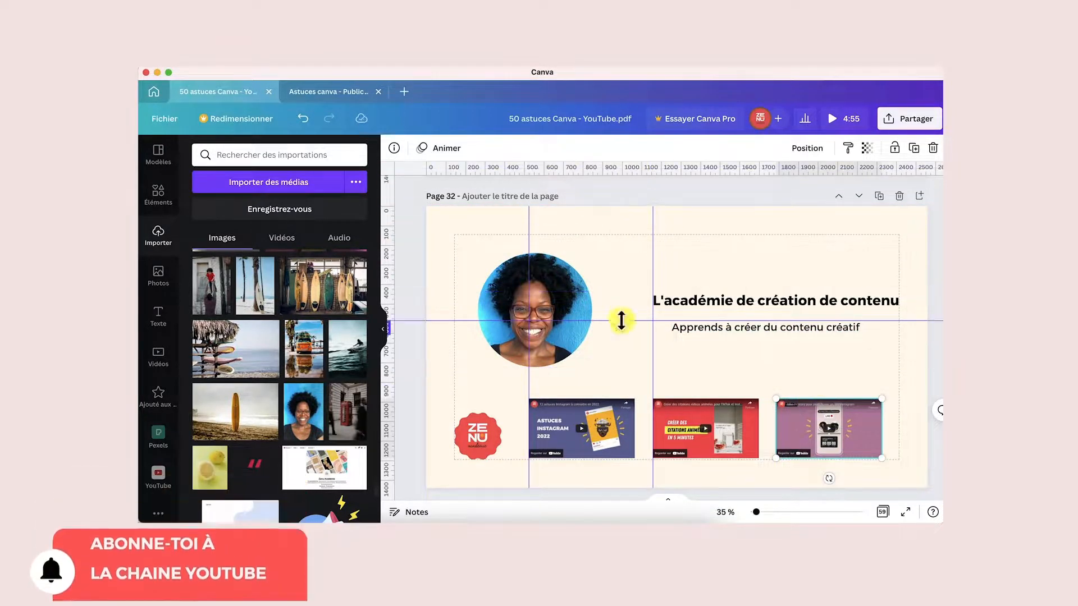
{"action": "left_click_drag", "start_coordinate": [621, 320], "coordinate": [622, 173]}
{"action": "left_click_drag", "start_coordinate": [529, 241], "coordinate": [388, 235]}
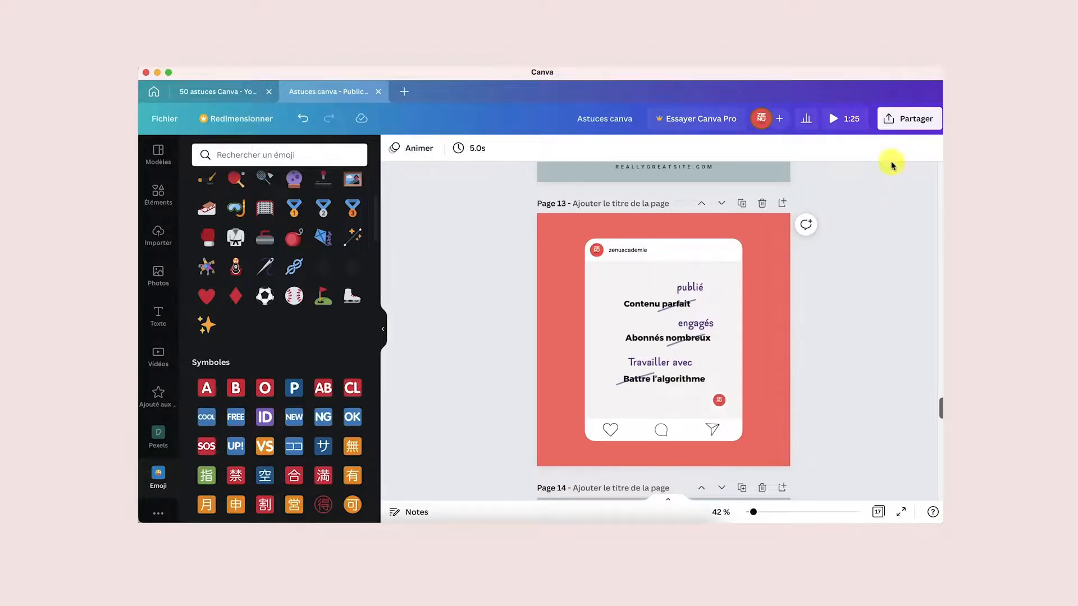
Step: Choose Pinterest for sharing the design, connect the Pinterest account by granting access, and return to the Canva desktop app
{"action": "left_click", "coordinate": [907, 119]}
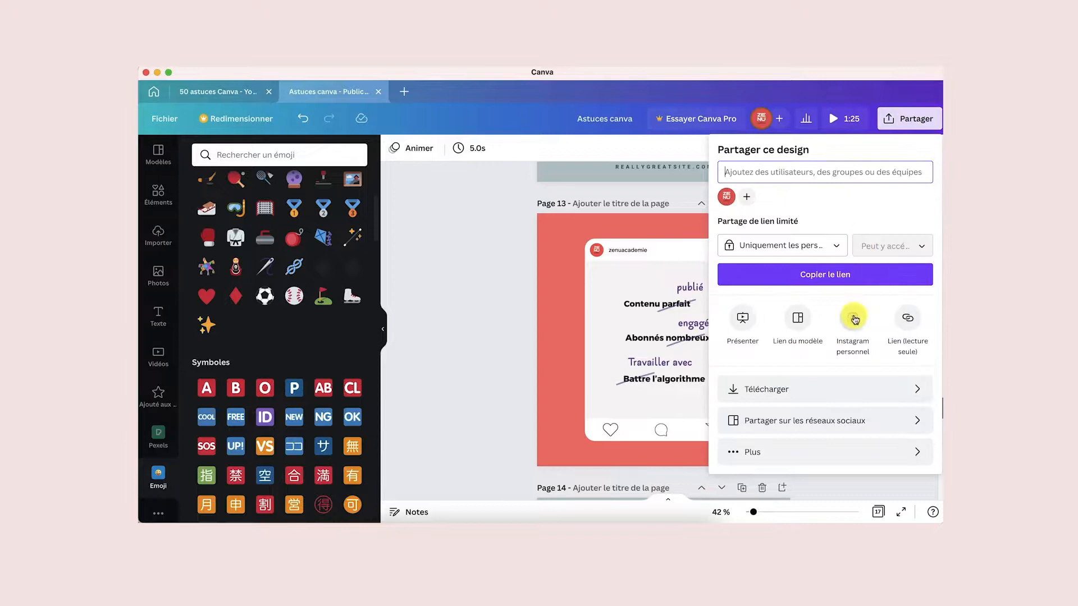
{"action": "left_click", "coordinate": [854, 422]}
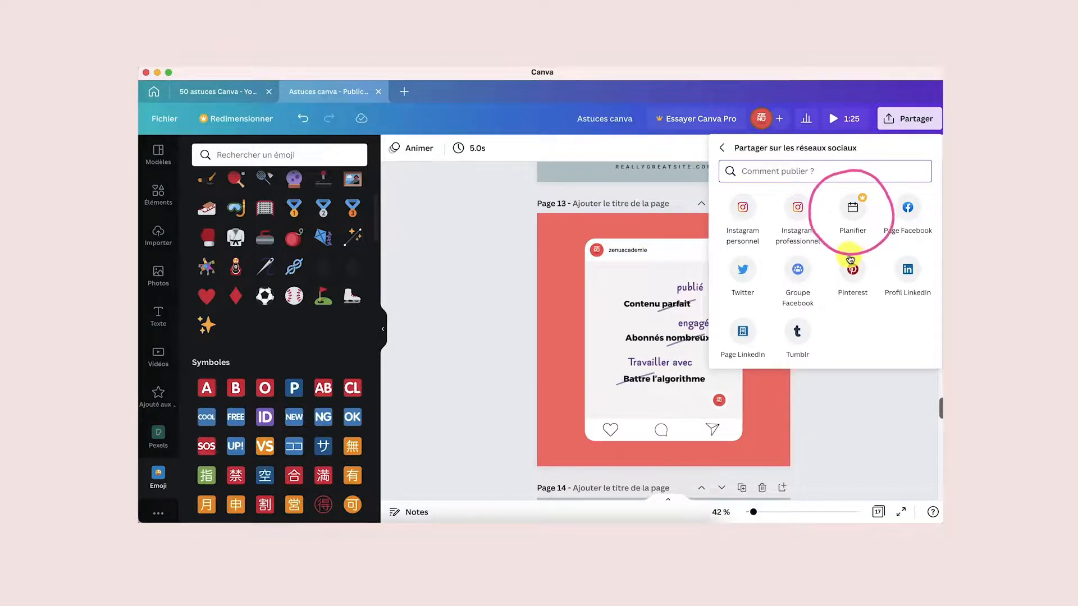
{"action": "left_click", "coordinate": [851, 265]}
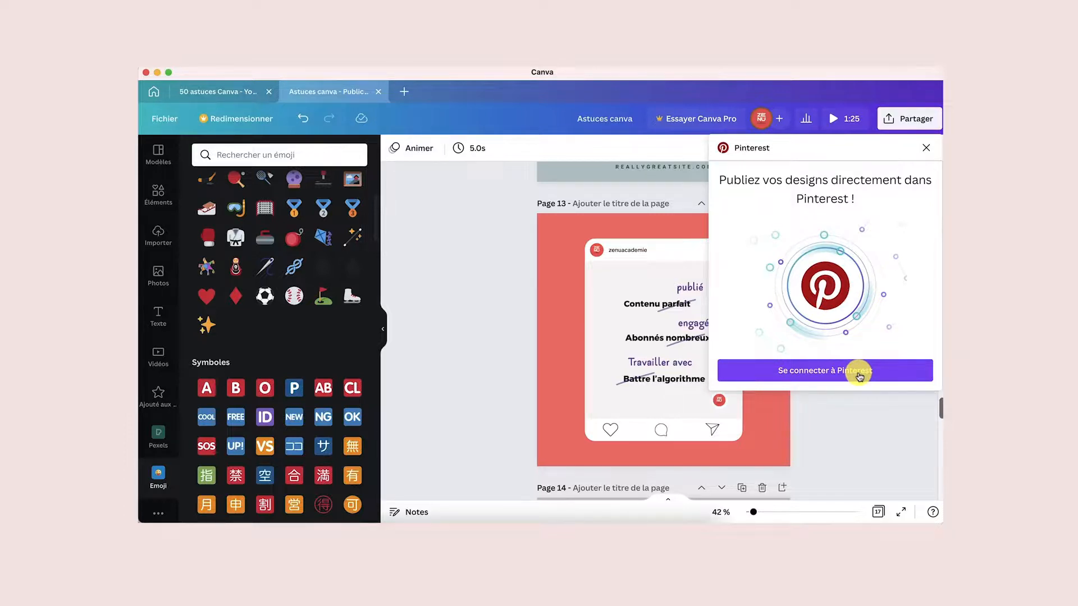
{"action": "left_click", "coordinate": [859, 375]}
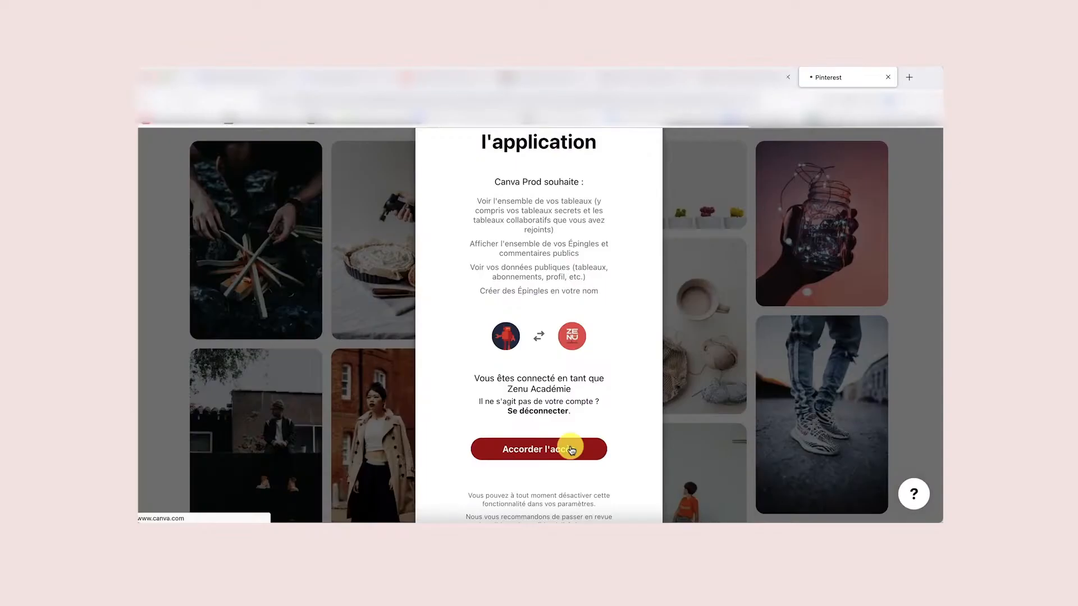
{"action": "left_click", "coordinate": [567, 446]}
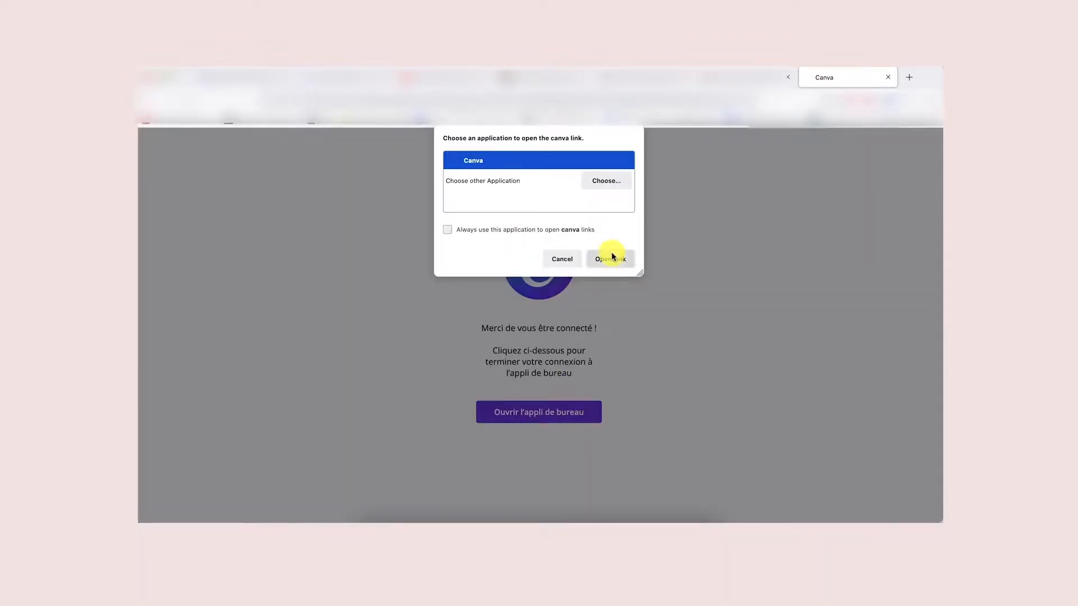
{"action": "left_click", "coordinate": [612, 252]}
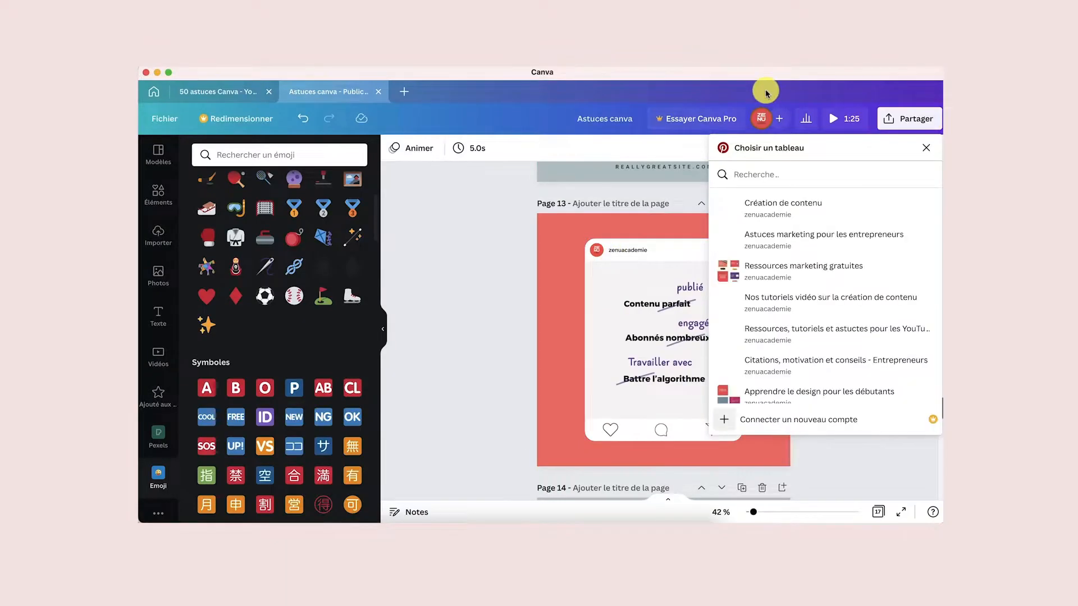
Step: Set up the pin for page 13 as PNG on the Création de contenu board, titled "3 conseils pour réussir sur Instagram"
{"action": "left_click", "coordinate": [805, 210]}
{"action": "left_click", "coordinate": [803, 223]}
{"action": "left_click", "coordinate": [777, 198]}
{"action": "left_click", "coordinate": [803, 254]}
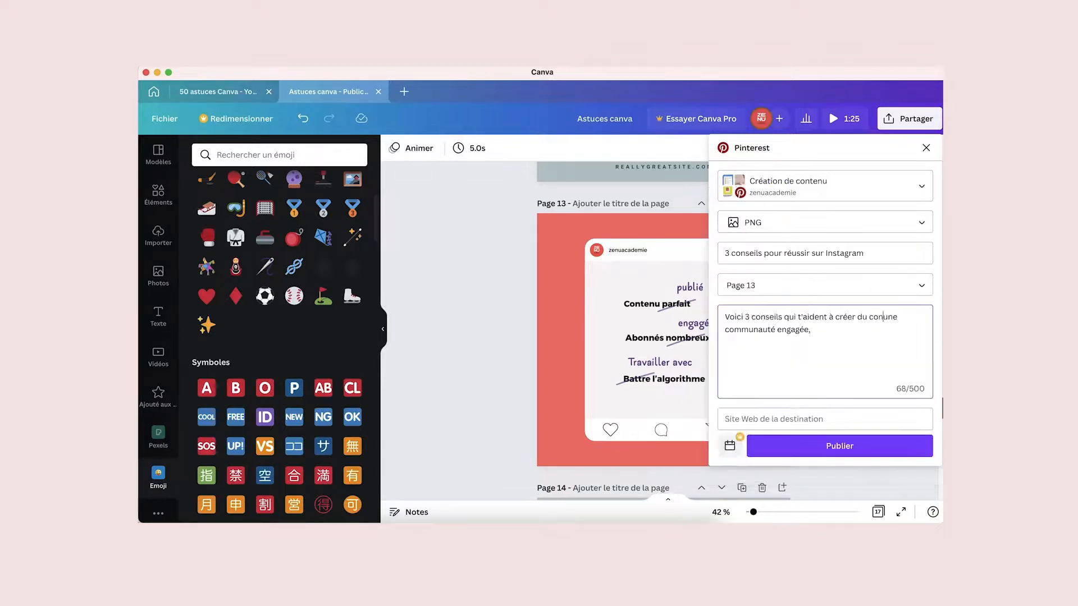
Step: Complete the pin description as "Voici 3 conseils qui t'aident à créer du contenu, bâtir une communauté engagée et augmenter ta visibilité sur Instagram"
{"action": "type", "text": "tenu, "}
{"action": "type", "text": "bâtir une communauté engagée,"}
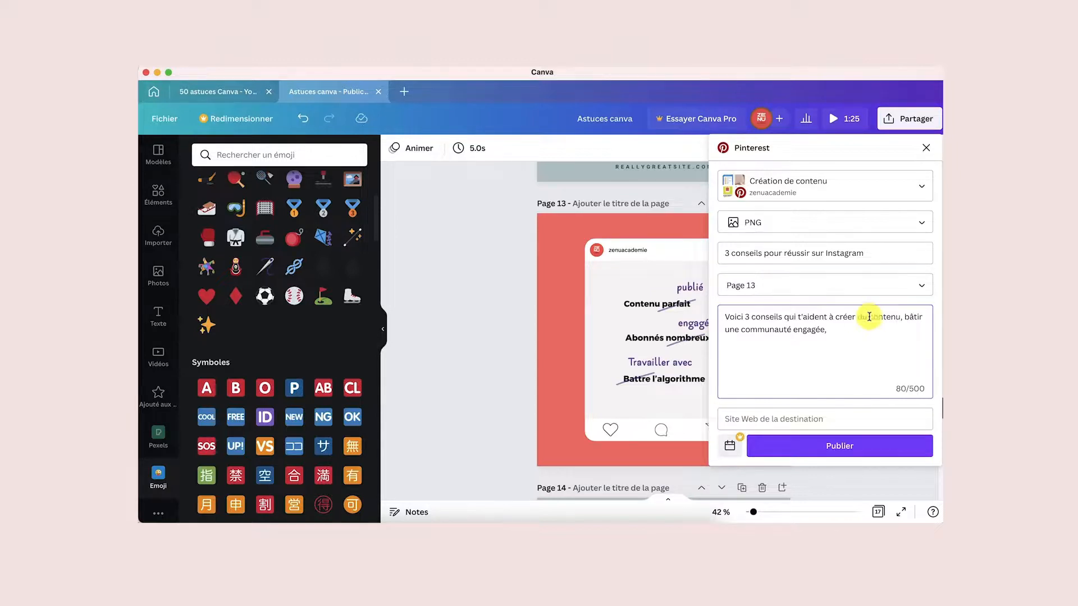
{"action": "left_click", "coordinate": [859, 330]}
{"action": "key", "text": "BackSpace"}
{"action": "type", "text": "et a"}
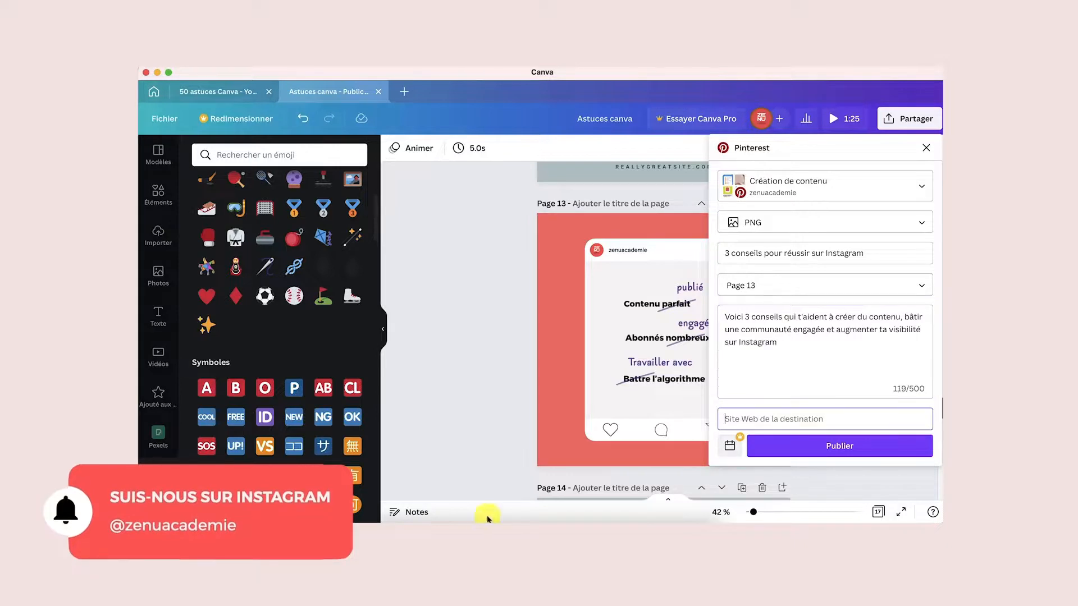
Step: Publish the pin with the copied zenuacademie.com link as its destination website, and view the publication
{"action": "key", "text": "super+v"}
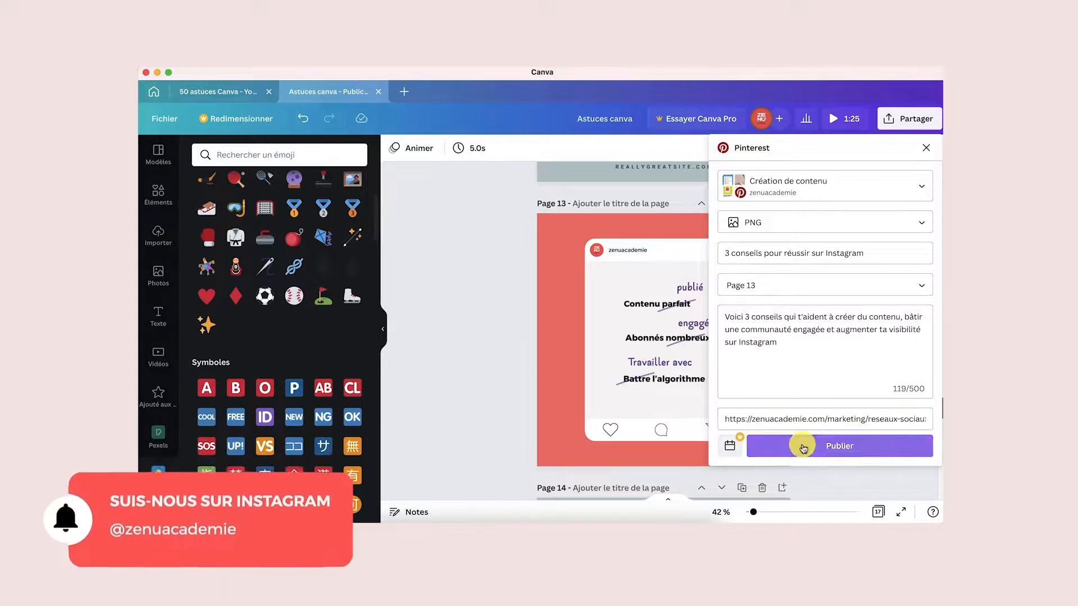
{"action": "left_click", "coordinate": [803, 446]}
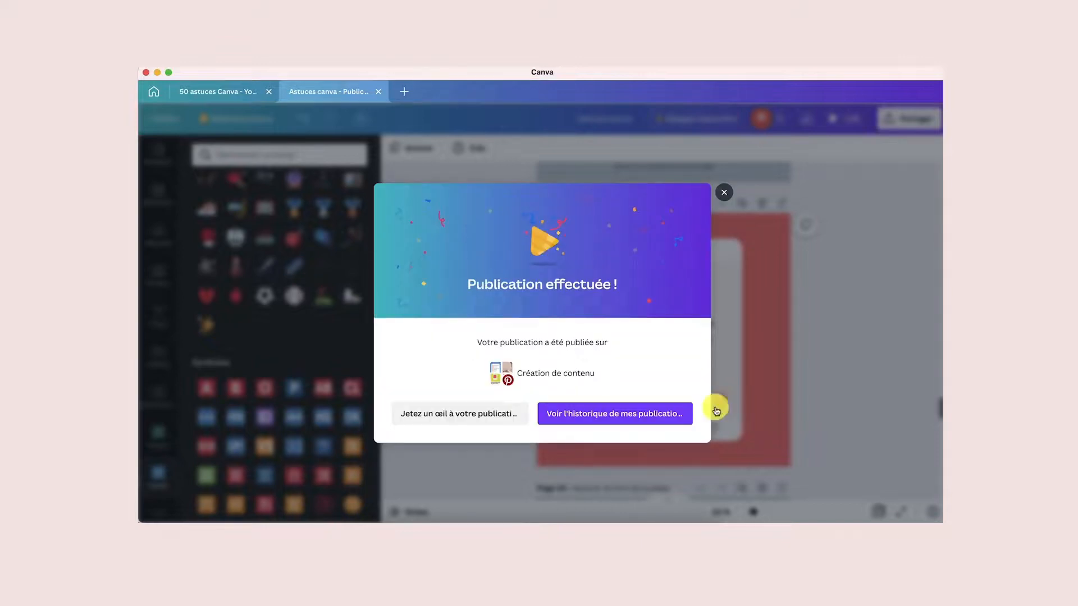
{"action": "left_click", "coordinate": [501, 417]}
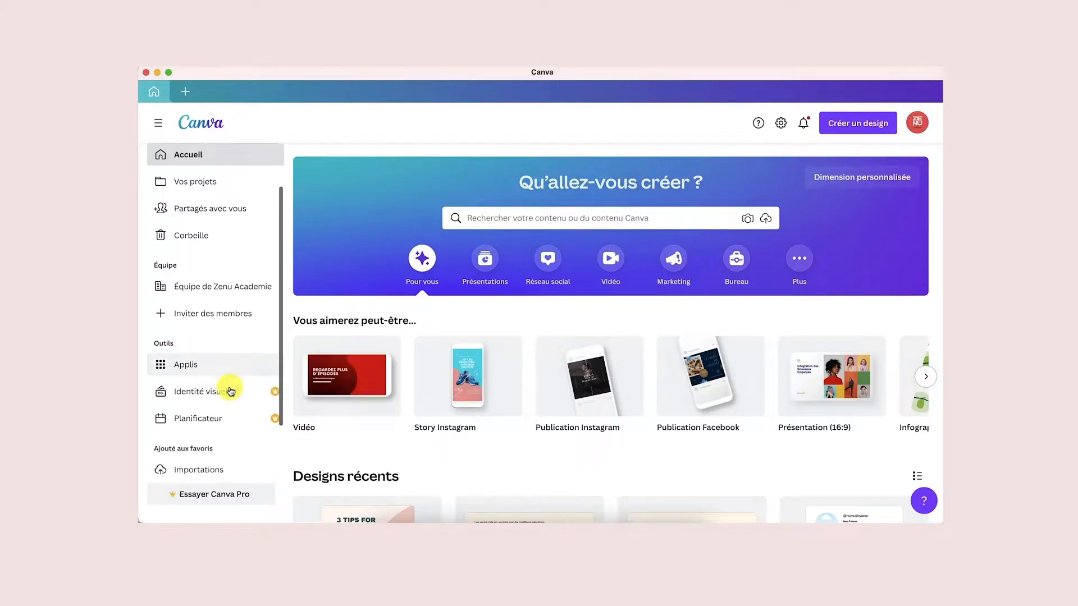
Step: Open the content planner and look through the April 2022 calendar for published posts and listed events
{"action": "scroll", "coordinate": [231, 392], "scroll_direction": "down", "scroll_amount": 1}
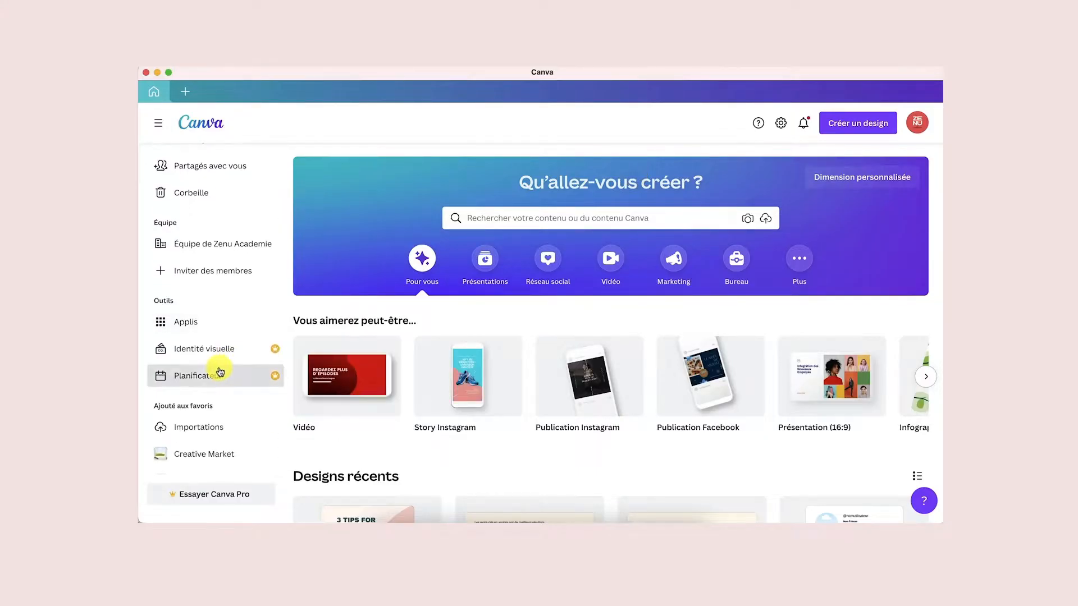
{"action": "left_click", "coordinate": [221, 374]}
{"action": "scroll", "coordinate": [292, 358], "scroll_direction": "down", "scroll_amount": 5}
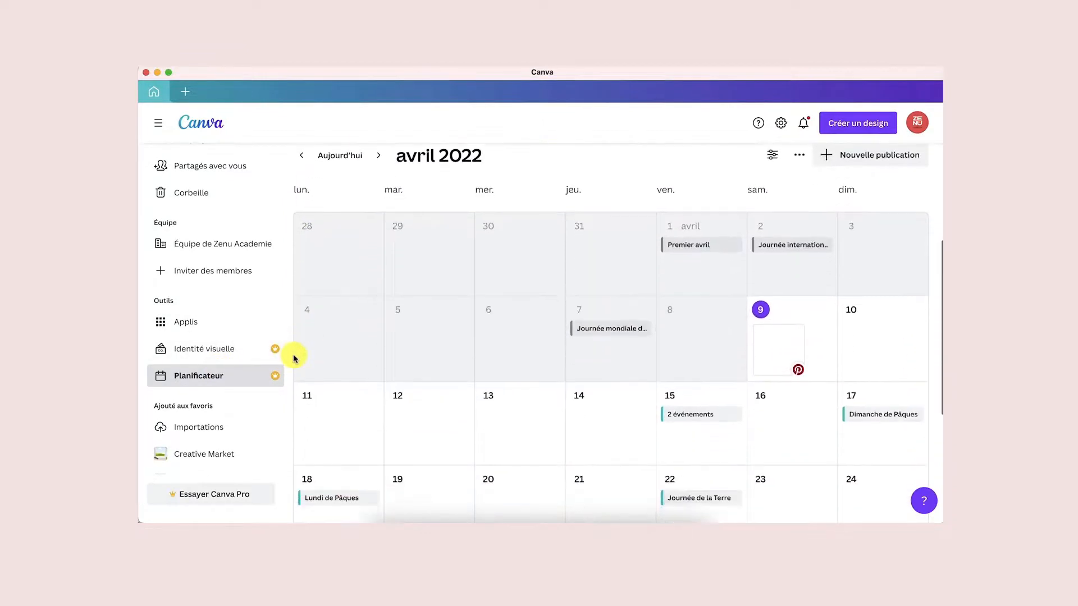
{"action": "scroll", "coordinate": [328, 429], "scroll_direction": "down", "scroll_amount": 1}
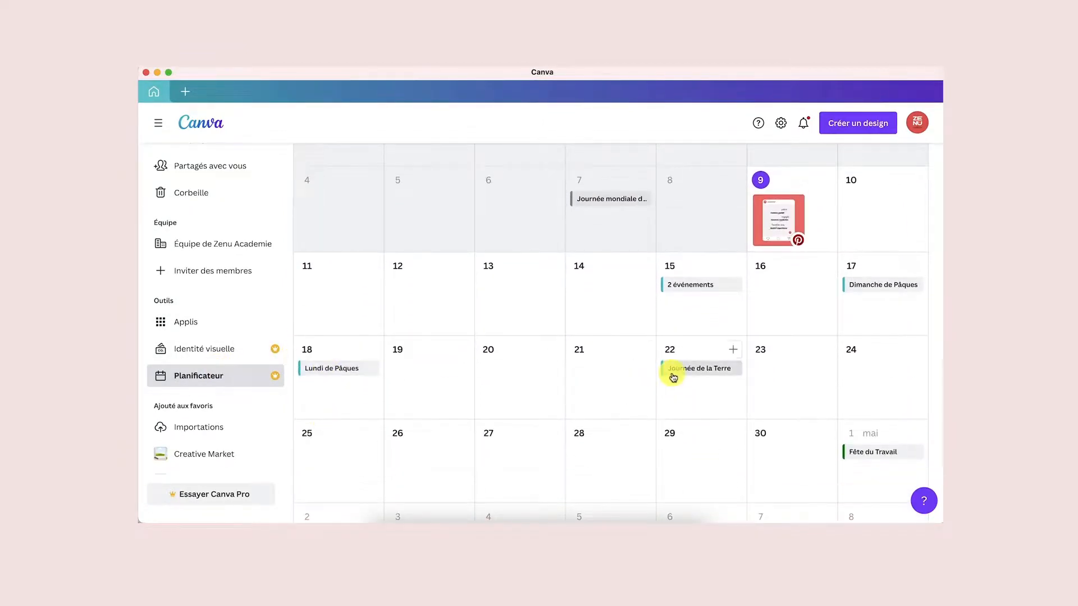
{"action": "scroll", "coordinate": [877, 459], "scroll_direction": "down", "scroll_amount": 2}
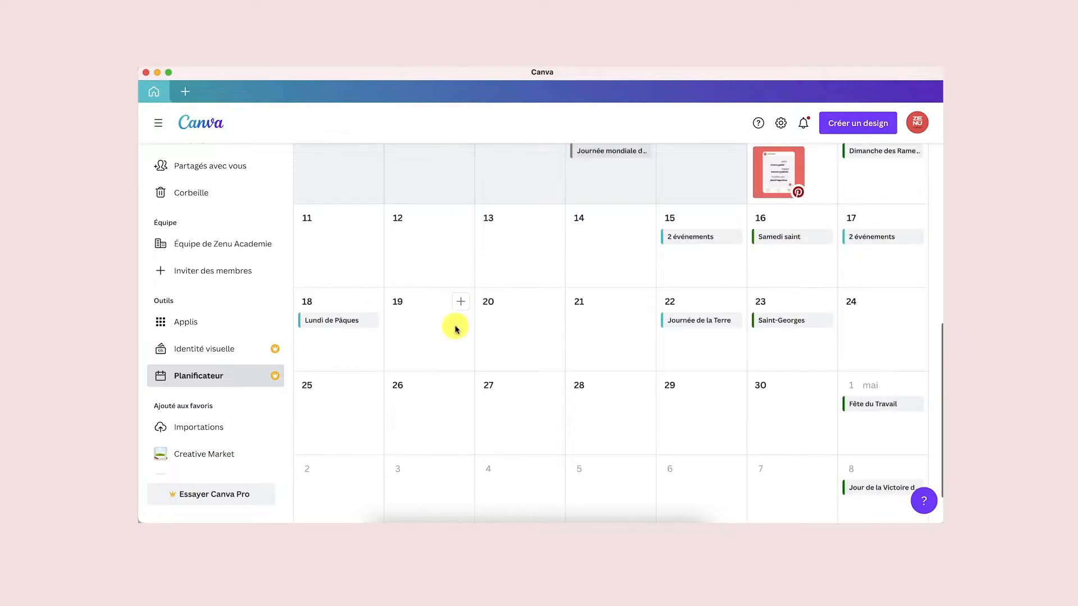
Step: Browse the template suggestions for the Lundi de Pâques event and open the brown hot cross buns design
{"action": "left_click", "coordinate": [357, 325]}
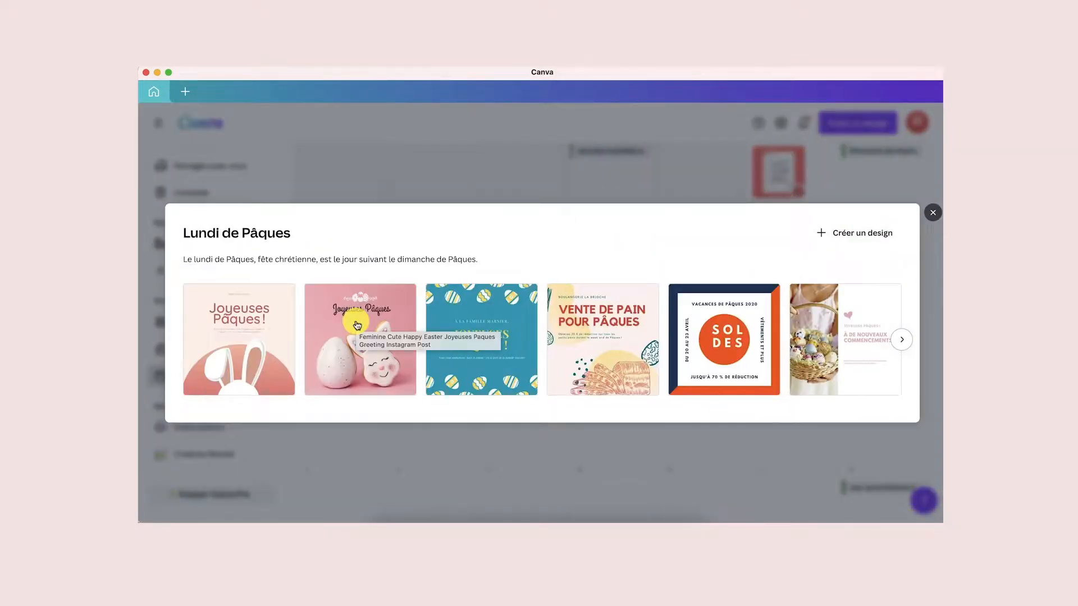
{"action": "left_click", "coordinate": [904, 341]}
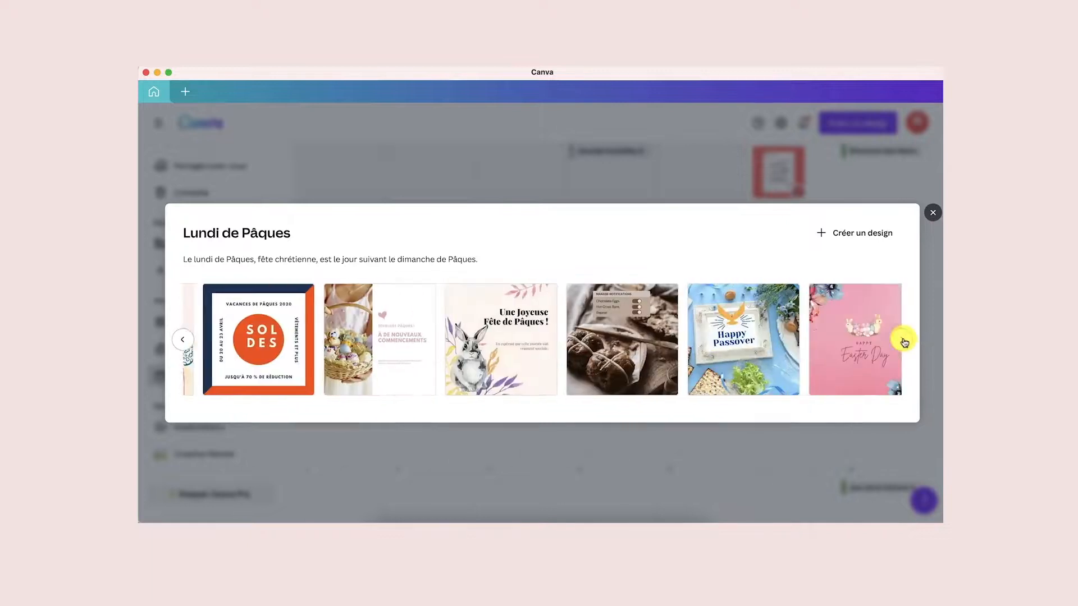
{"action": "left_click", "coordinate": [904, 340]}
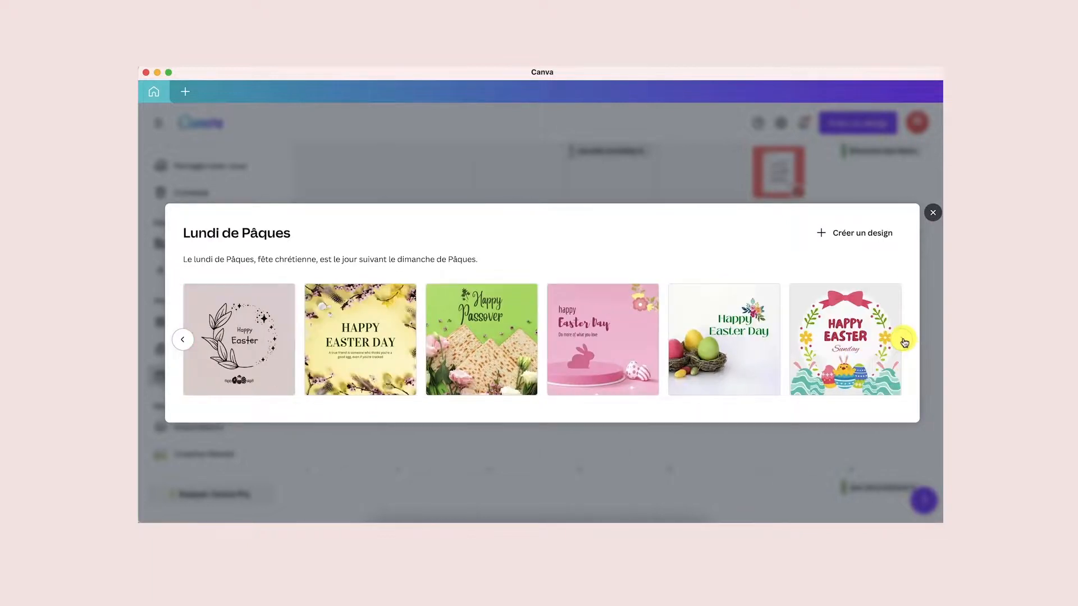
{"action": "left_click", "coordinate": [183, 338]}
{"action": "left_click", "coordinate": [457, 363]}
{"action": "left_click", "coordinate": [608, 374]}
Step: Search the photo library for "pacques" in the Easter design
{"action": "left_click", "coordinate": [159, 285]}
{"action": "left_click", "coordinate": [264, 155]}
{"action": "type", "text": "pacques"}
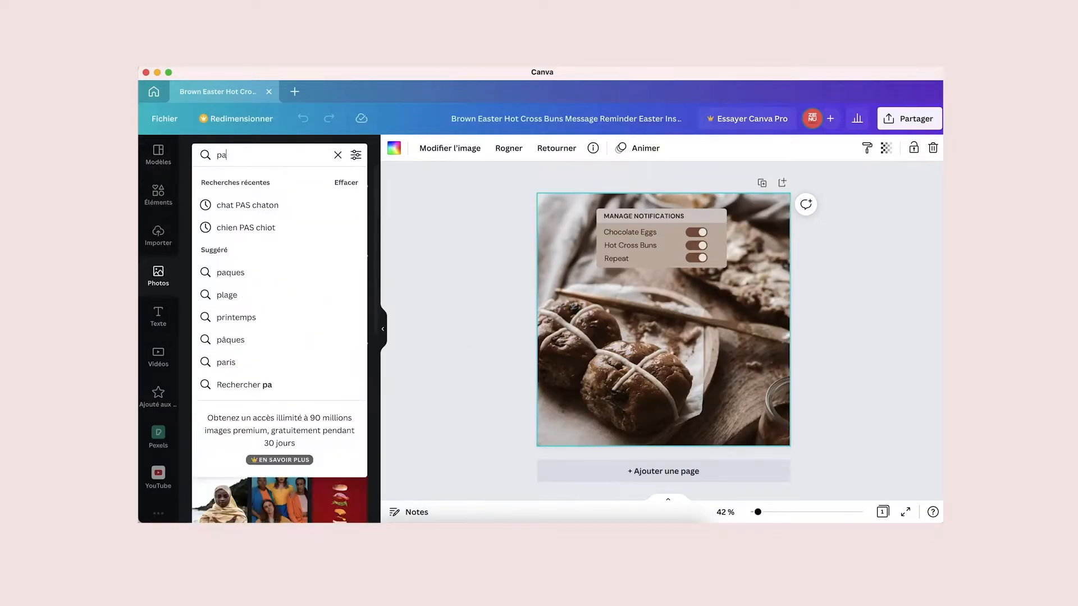
{"action": "key", "text": "Return"}
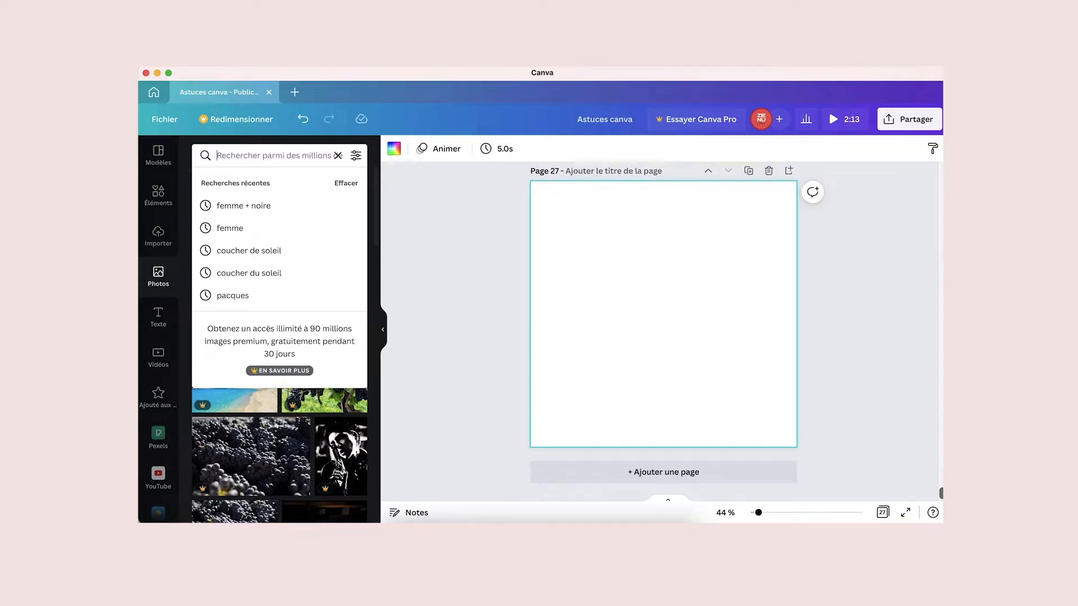
Step: Search the photo library for "woman + black" and look through the matching photos
{"action": "type", "text": "woman"}
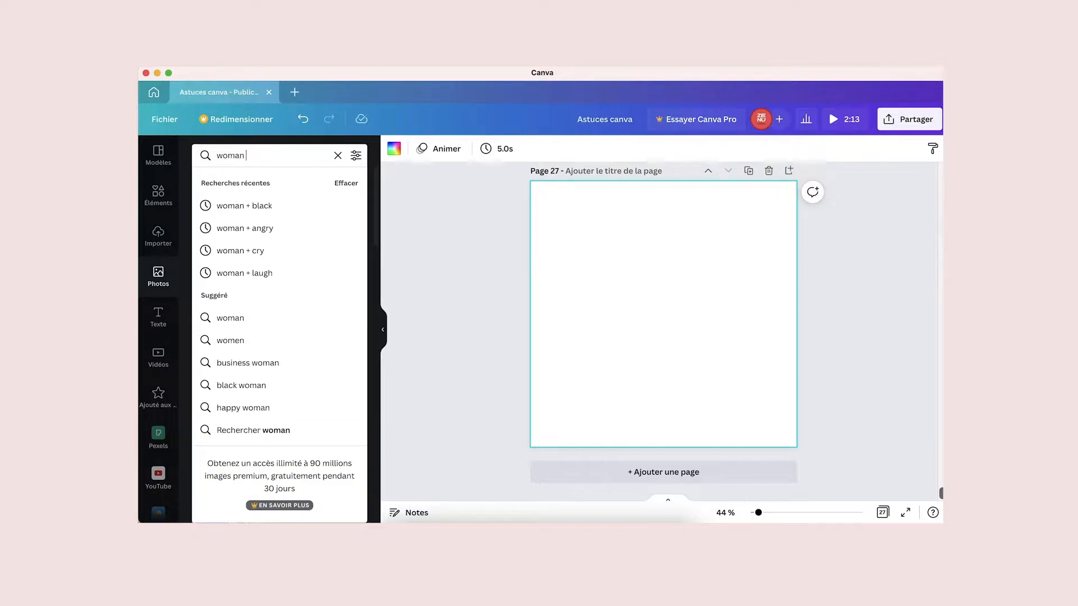
{"action": "type", "text": " + black"}
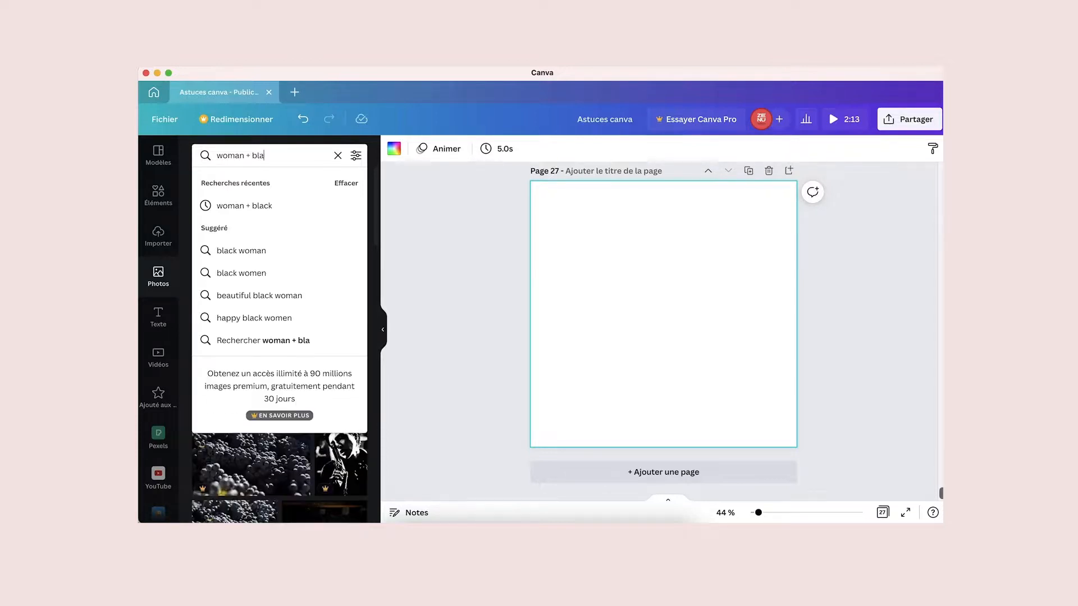
{"action": "key", "text": "Return"}
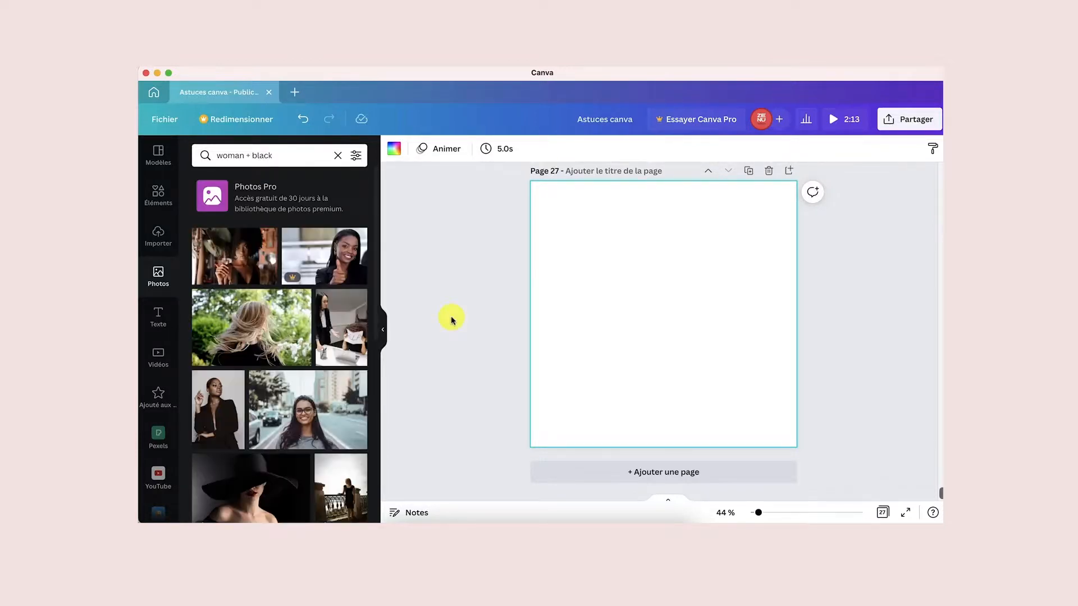
{"action": "scroll", "coordinate": [348, 419], "scroll_direction": "down", "scroll_amount": 10}
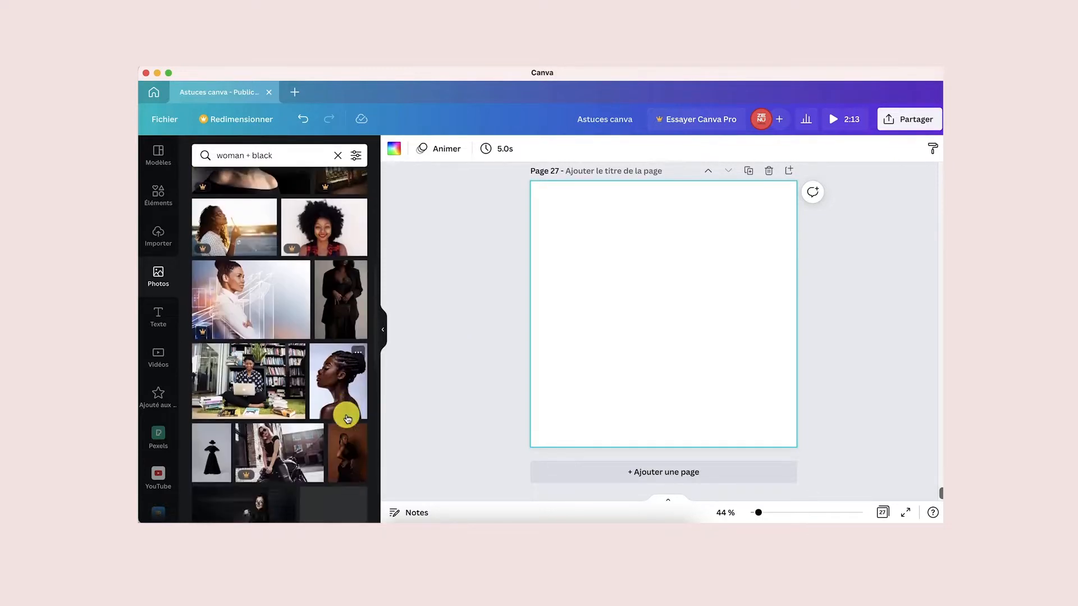
{"action": "scroll", "coordinate": [344, 414], "scroll_direction": "up", "scroll_amount": 10}
Step: Change the photo search to "woman + cry" and look through the matching photos
{"action": "left_click_drag", "start_coordinate": [252, 155], "coordinate": [301, 155]}
{"action": "type", "text": "cry"}
{"action": "key", "text": "Return"}
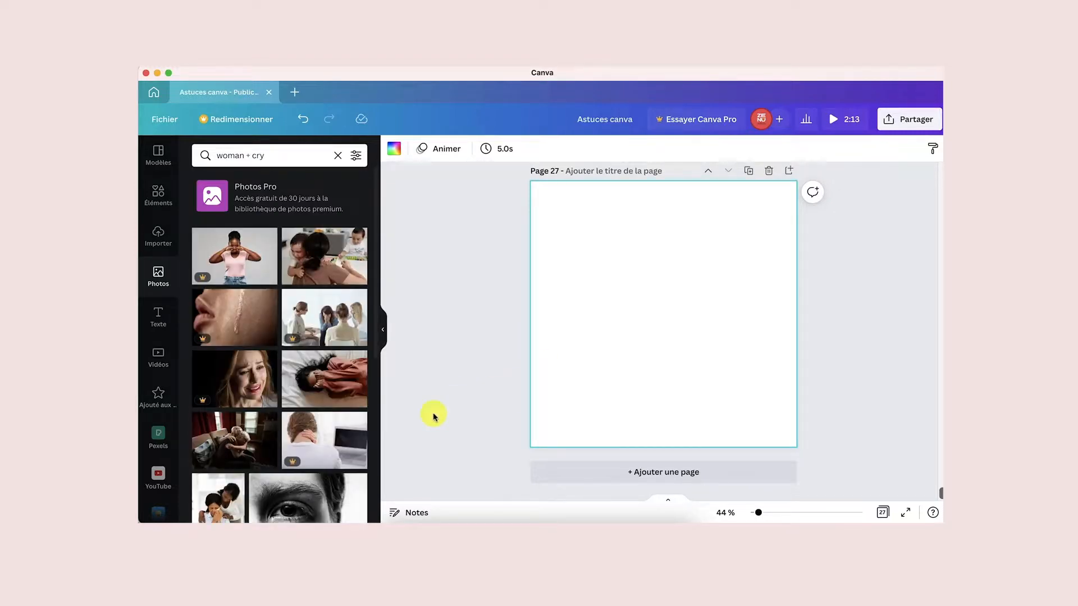
{"action": "scroll", "coordinate": [365, 458], "scroll_direction": "down", "scroll_amount": 5}
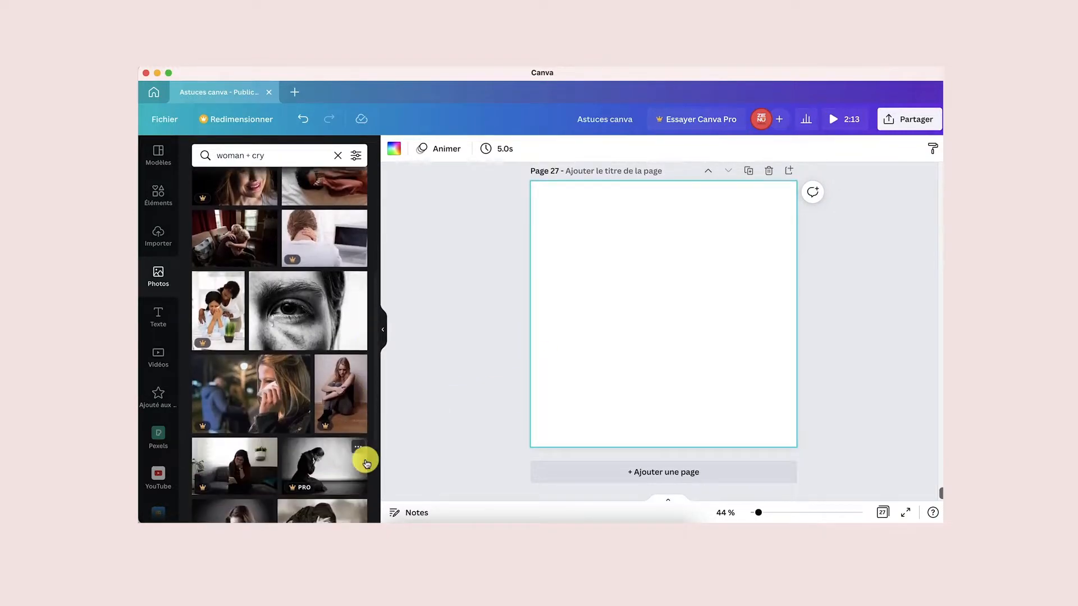
Step: Change the photo search to "woman + laugh" and look through the matching photos
{"action": "double_click", "coordinate": [259, 156]}
{"action": "type", "text": "laugh"}
{"action": "key", "text": "Return"}
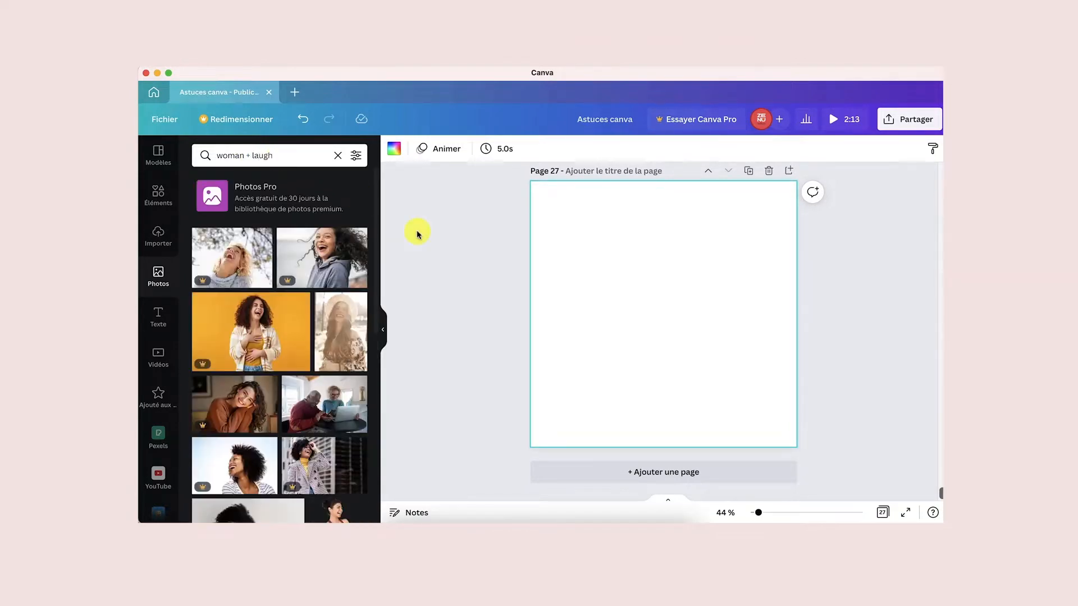
{"action": "scroll", "coordinate": [349, 356], "scroll_direction": "down", "scroll_amount": 3}
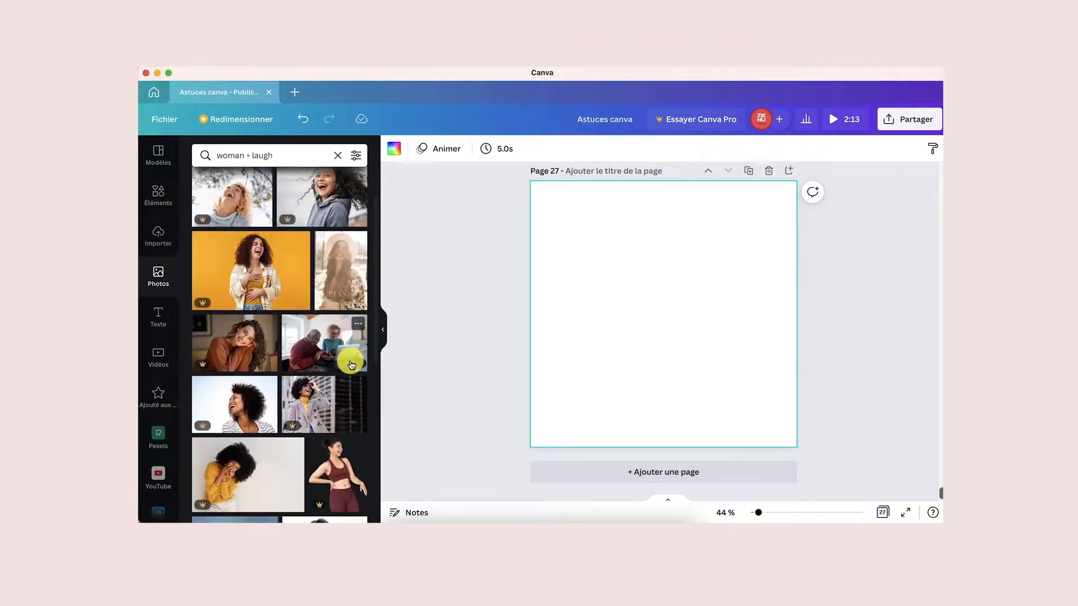
Step: Refine the photo search to the three keywords "woman + black + laugh" and look through the matching photos
{"action": "left_click", "coordinate": [251, 155]}
{"action": "type", "text": "bka"}
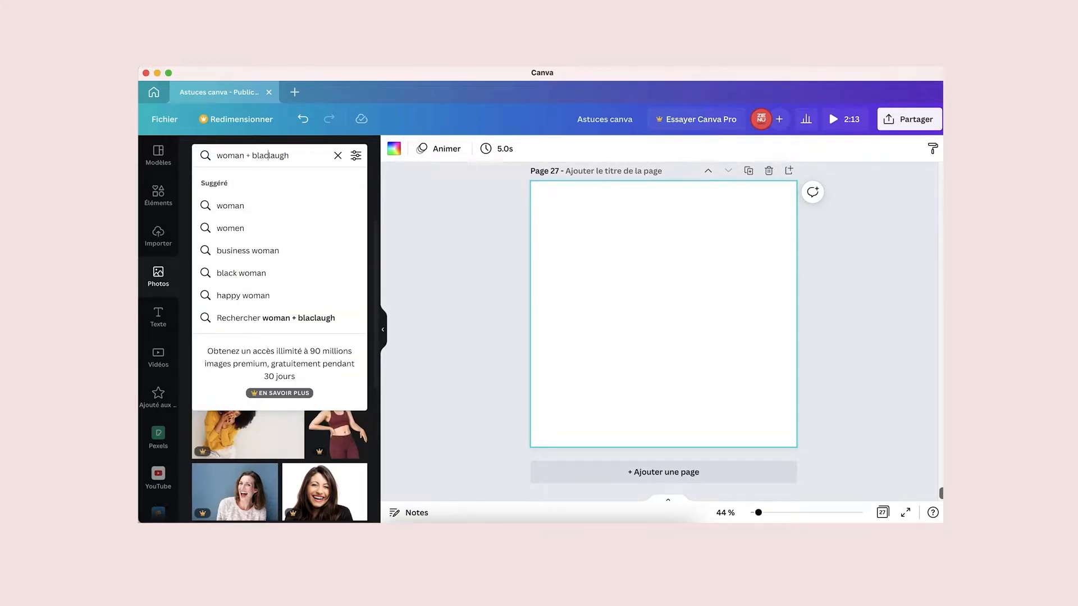
{"action": "type", "text": "+"}
{"action": "key", "text": "Return"}
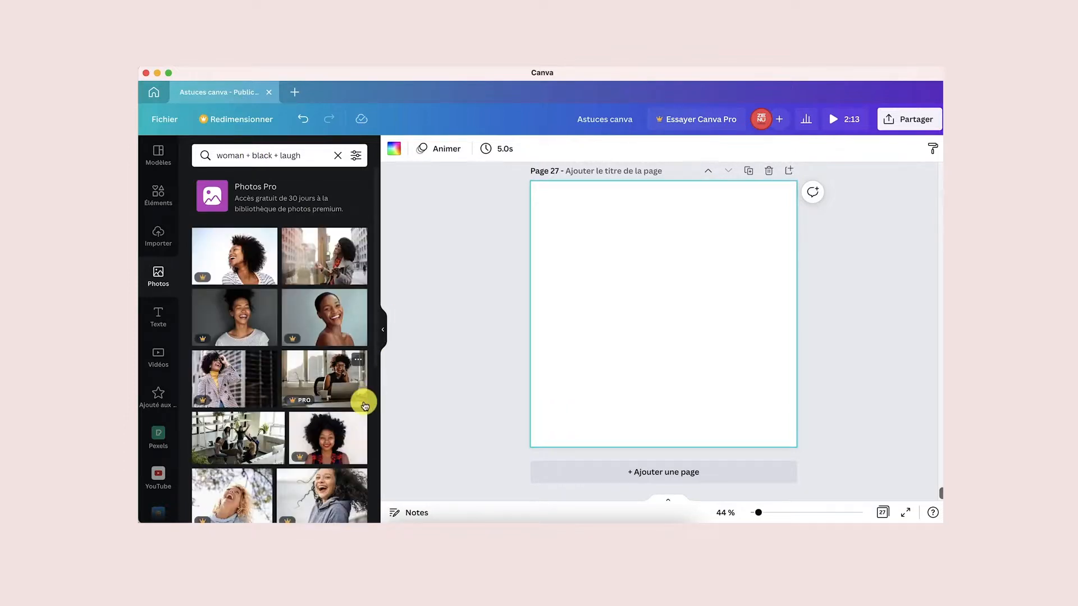
{"action": "scroll", "coordinate": [364, 406], "scroll_direction": "down", "scroll_amount": 5}
{"action": "scroll", "coordinate": [365, 406], "scroll_direction": "down", "scroll_amount": 10}
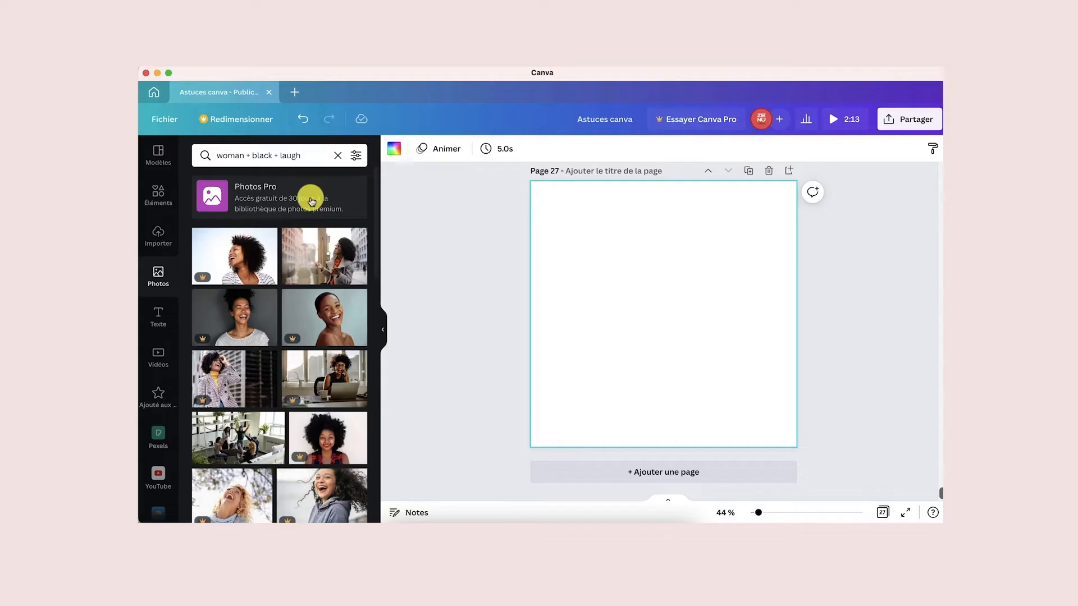
Step: Search the photo library for "woman" and filter the photos to cut-outs only
{"action": "left_click_drag", "start_coordinate": [304, 156], "coordinate": [207, 155]}
{"action": "key", "text": "BackSpace"}
{"action": "type", "text": "woman"}
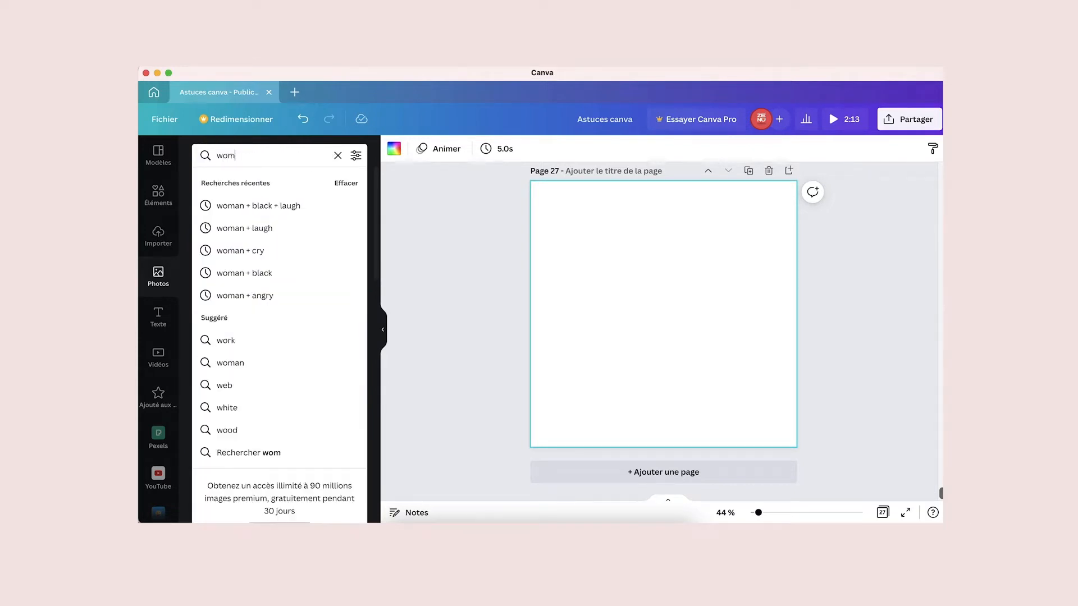
{"action": "left_click", "coordinate": [356, 156]}
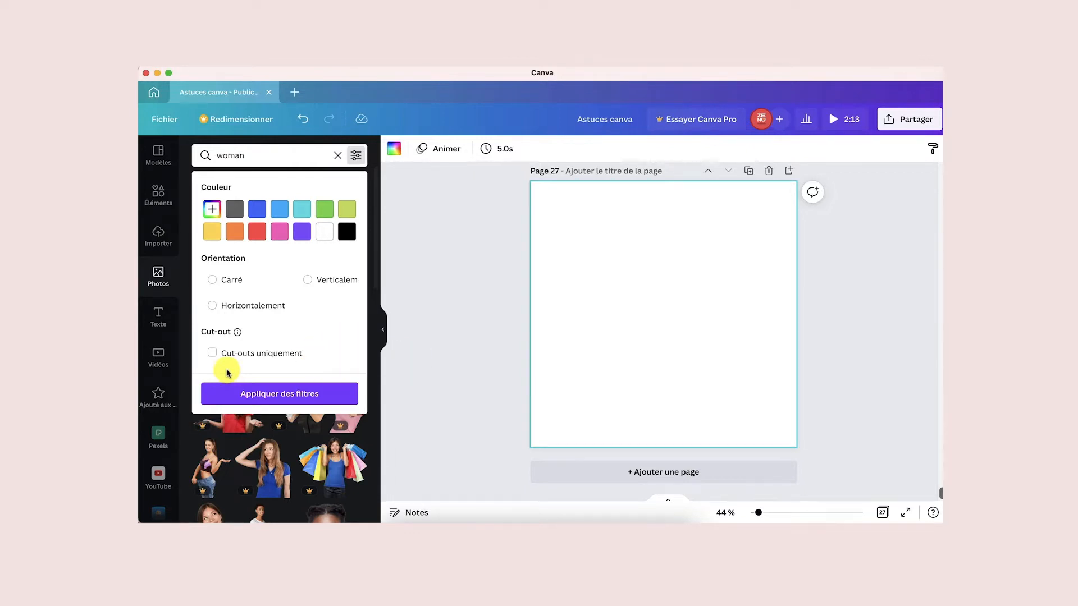
{"action": "left_click", "coordinate": [227, 353]}
{"action": "left_click", "coordinate": [242, 394]}
Step: Add the woman in the light blazer to page 27 and place the woman with glasses in the lower-right corner
{"action": "left_click", "coordinate": [212, 261]}
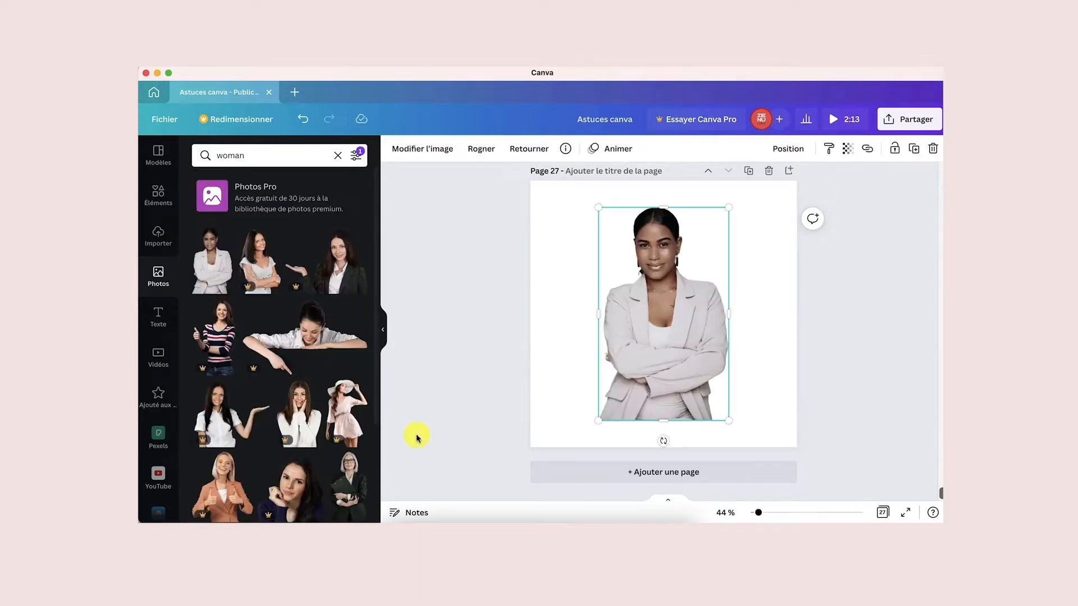
{"action": "scroll", "coordinate": [346, 344], "scroll_direction": "down", "scroll_amount": 5}
{"action": "left_click", "coordinate": [348, 325]}
{"action": "left_click_drag", "start_coordinate": [663, 327], "coordinate": [739, 354]}
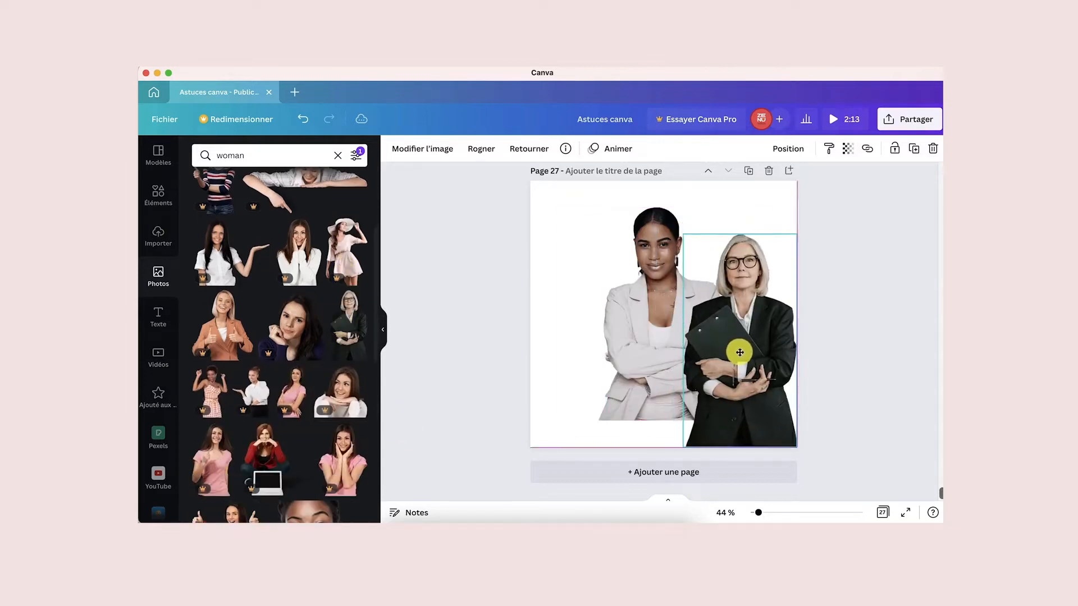
Step: Add a third woman cut-out to page 27 and rearrange the cut-outs toward the page's left side
{"action": "scroll", "coordinate": [336, 474], "scroll_direction": "down", "scroll_amount": 10}
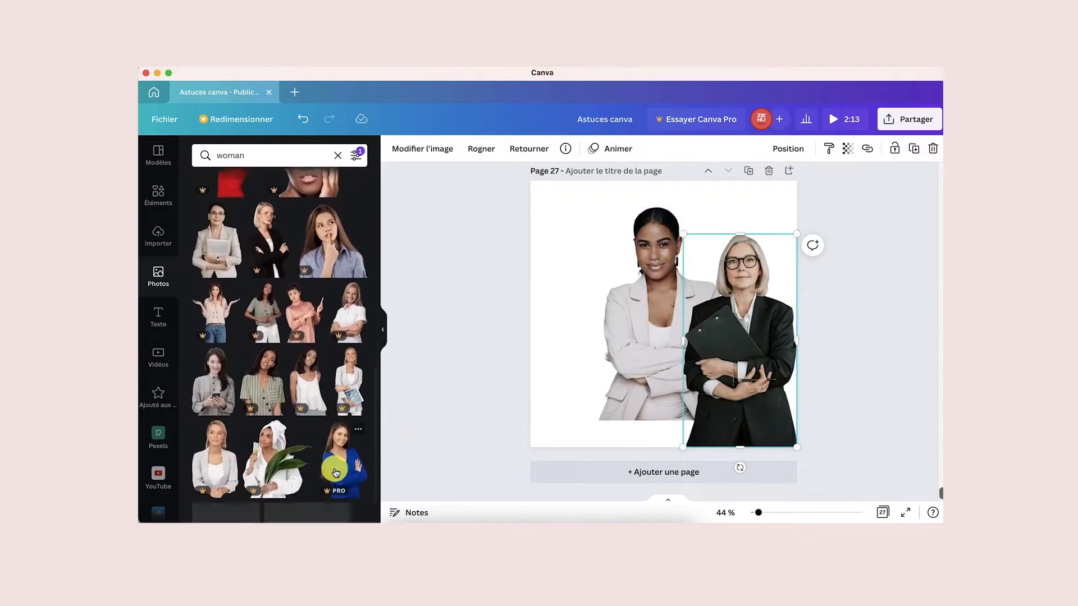
{"action": "left_click", "coordinate": [215, 333]}
{"action": "left_click_drag", "start_coordinate": [674, 351], "coordinate": [604, 327]}
{"action": "left_click_drag", "start_coordinate": [666, 394], "coordinate": [612, 314]}
Step: Shrink the woman with glasses and add another cut-out near the upper right of page 27
{"action": "left_click", "coordinate": [783, 313]}
{"action": "left_click_drag", "start_coordinate": [689, 236], "coordinate": [735, 310]}
{"action": "scroll", "coordinate": [347, 431], "scroll_direction": "down", "scroll_amount": 3}
{"action": "left_click", "coordinate": [332, 376]}
{"action": "left_click_drag", "start_coordinate": [558, 393], "coordinate": [760, 250]}
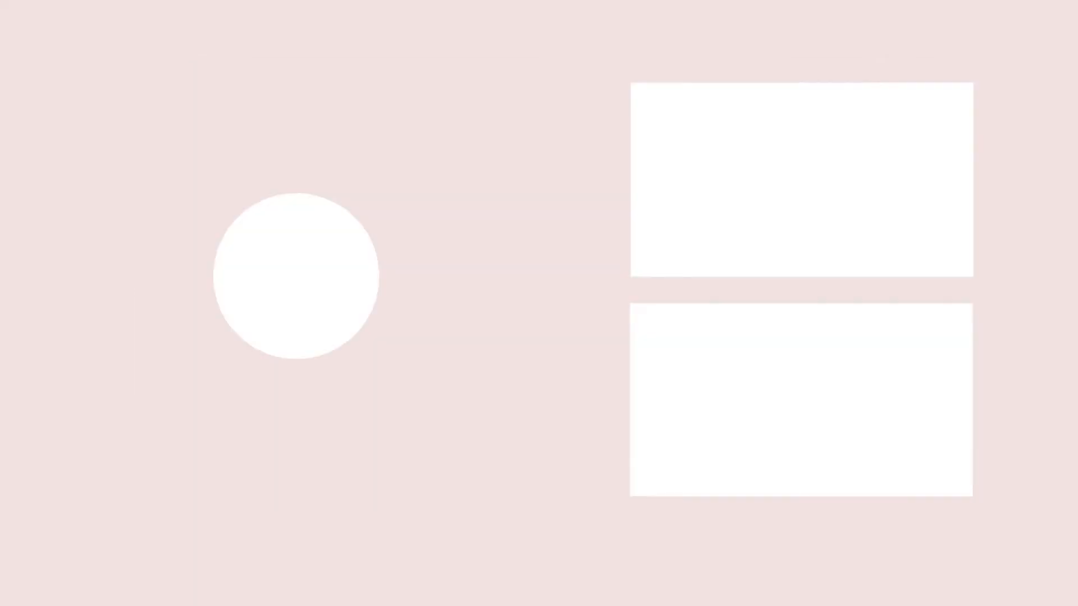